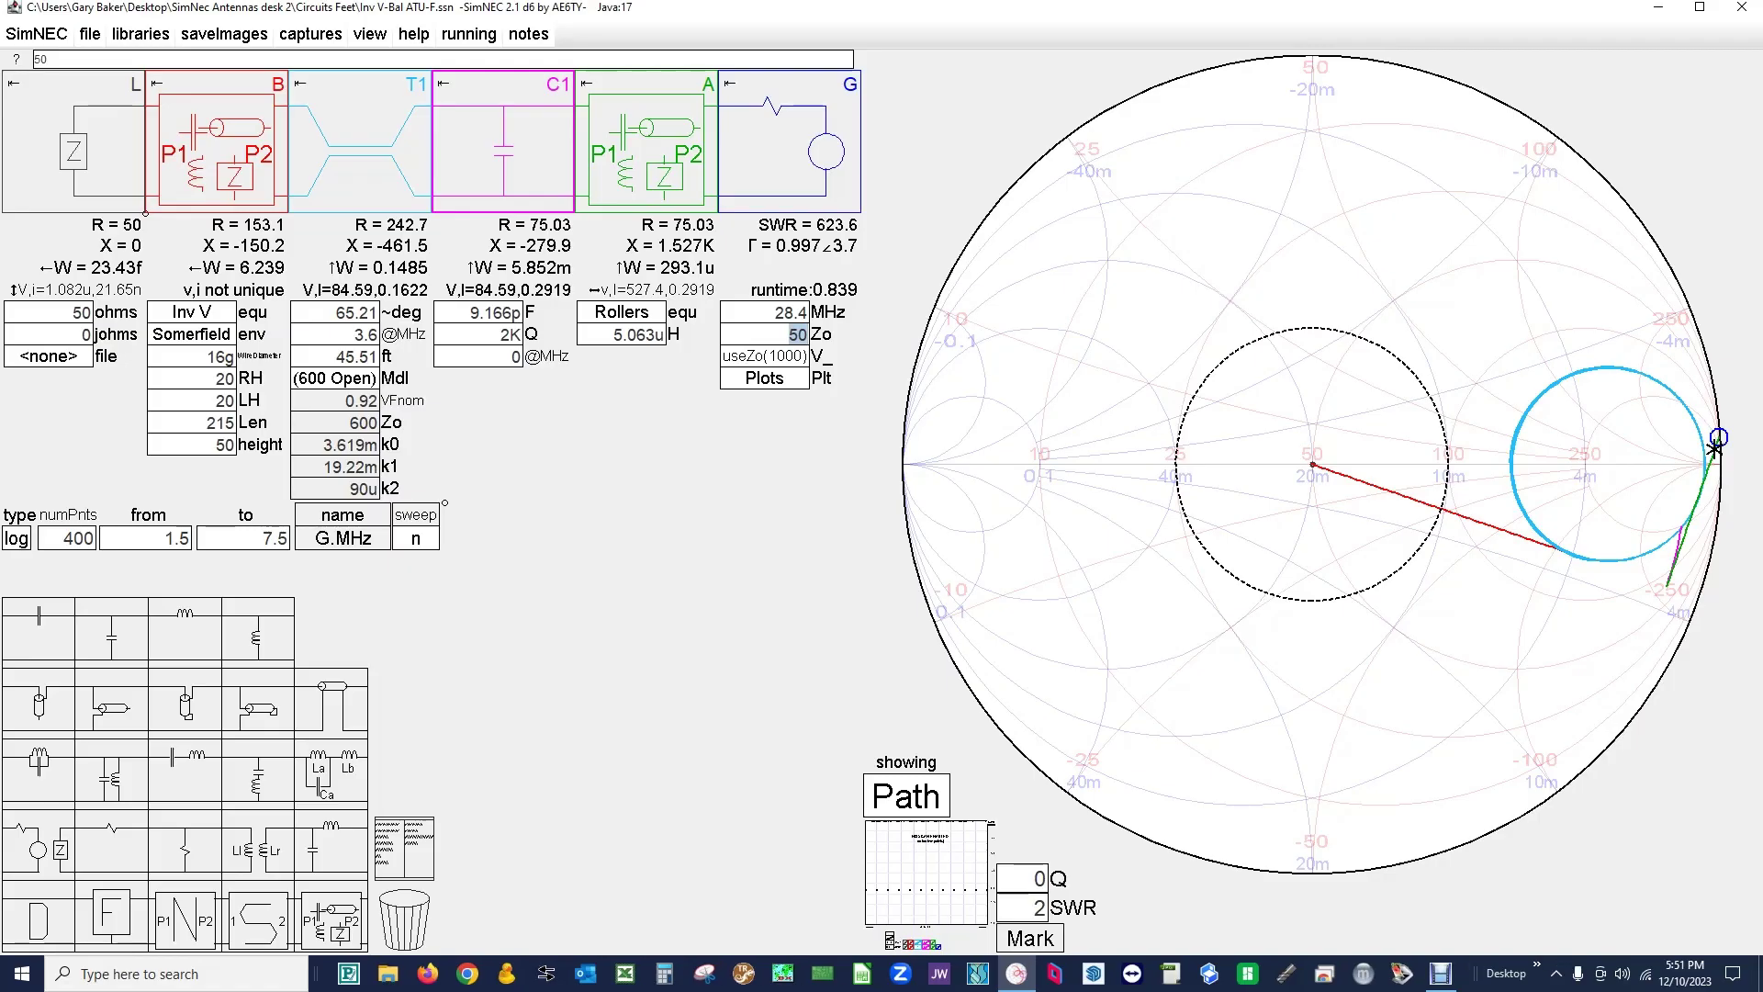
Load the circuit description Inv V-Bal ATU-F.ssn, discarding the changes to the current circuit.
{"action": "key", "text": "alt+f"}
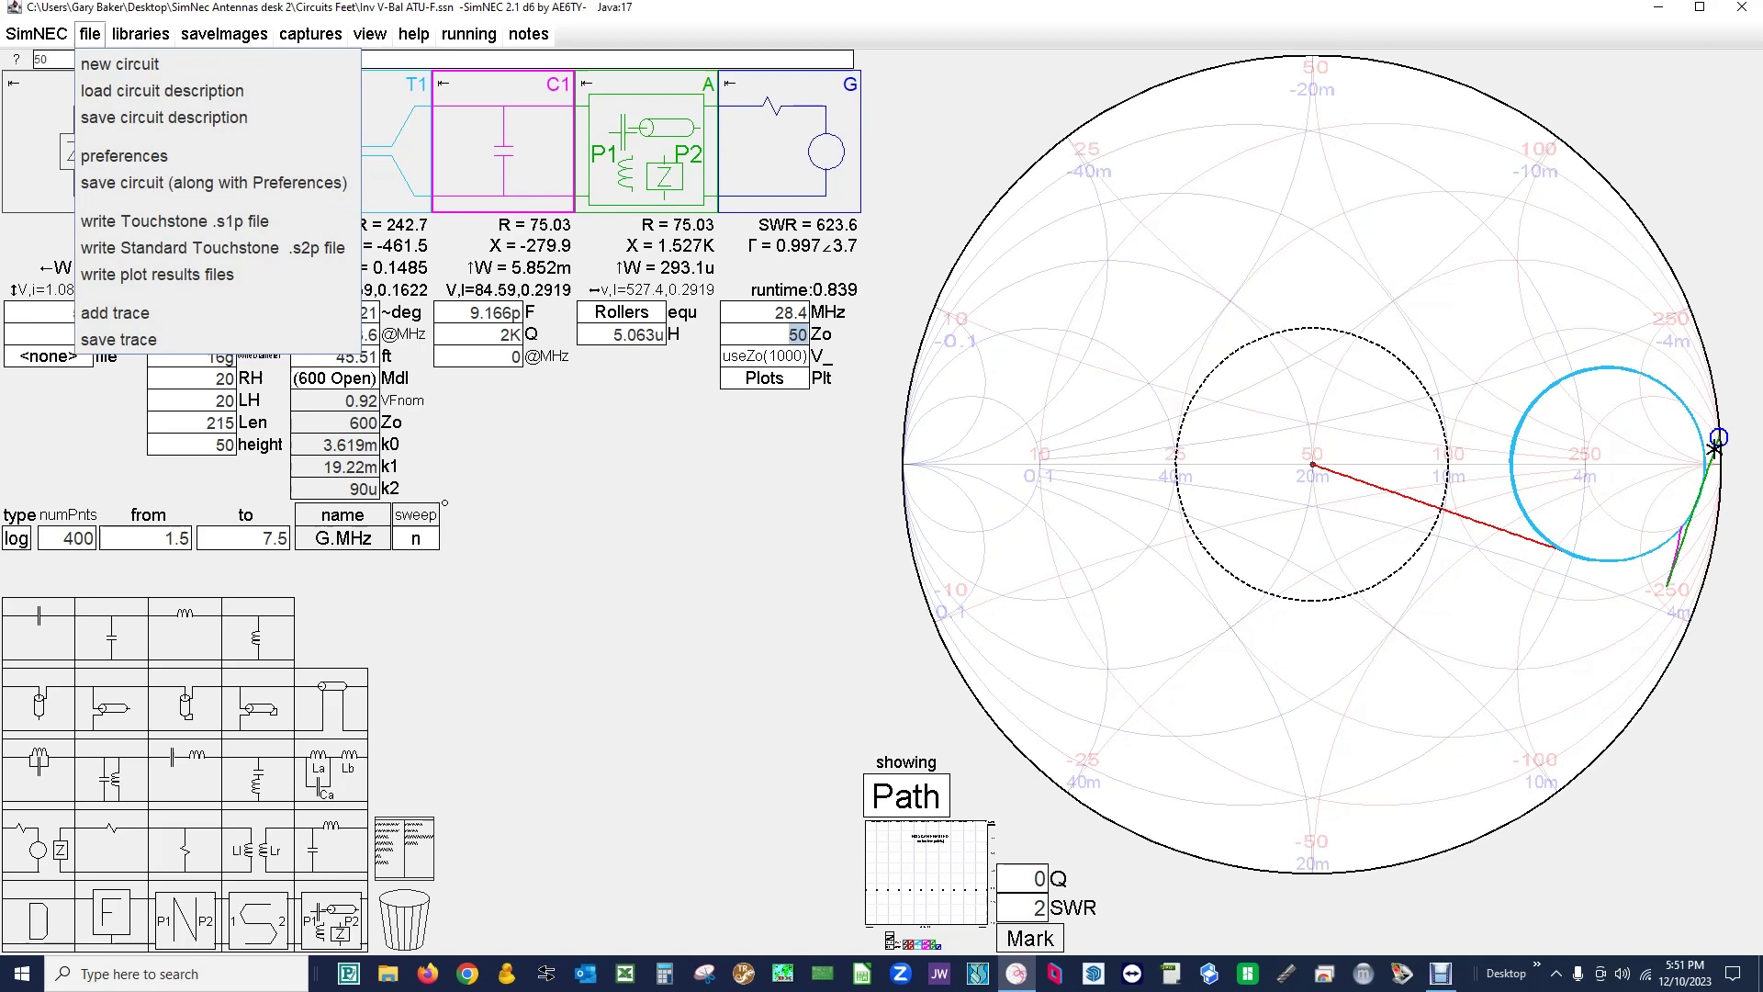
{"action": "key", "text": "Down"}
{"action": "key", "text": "Down"}
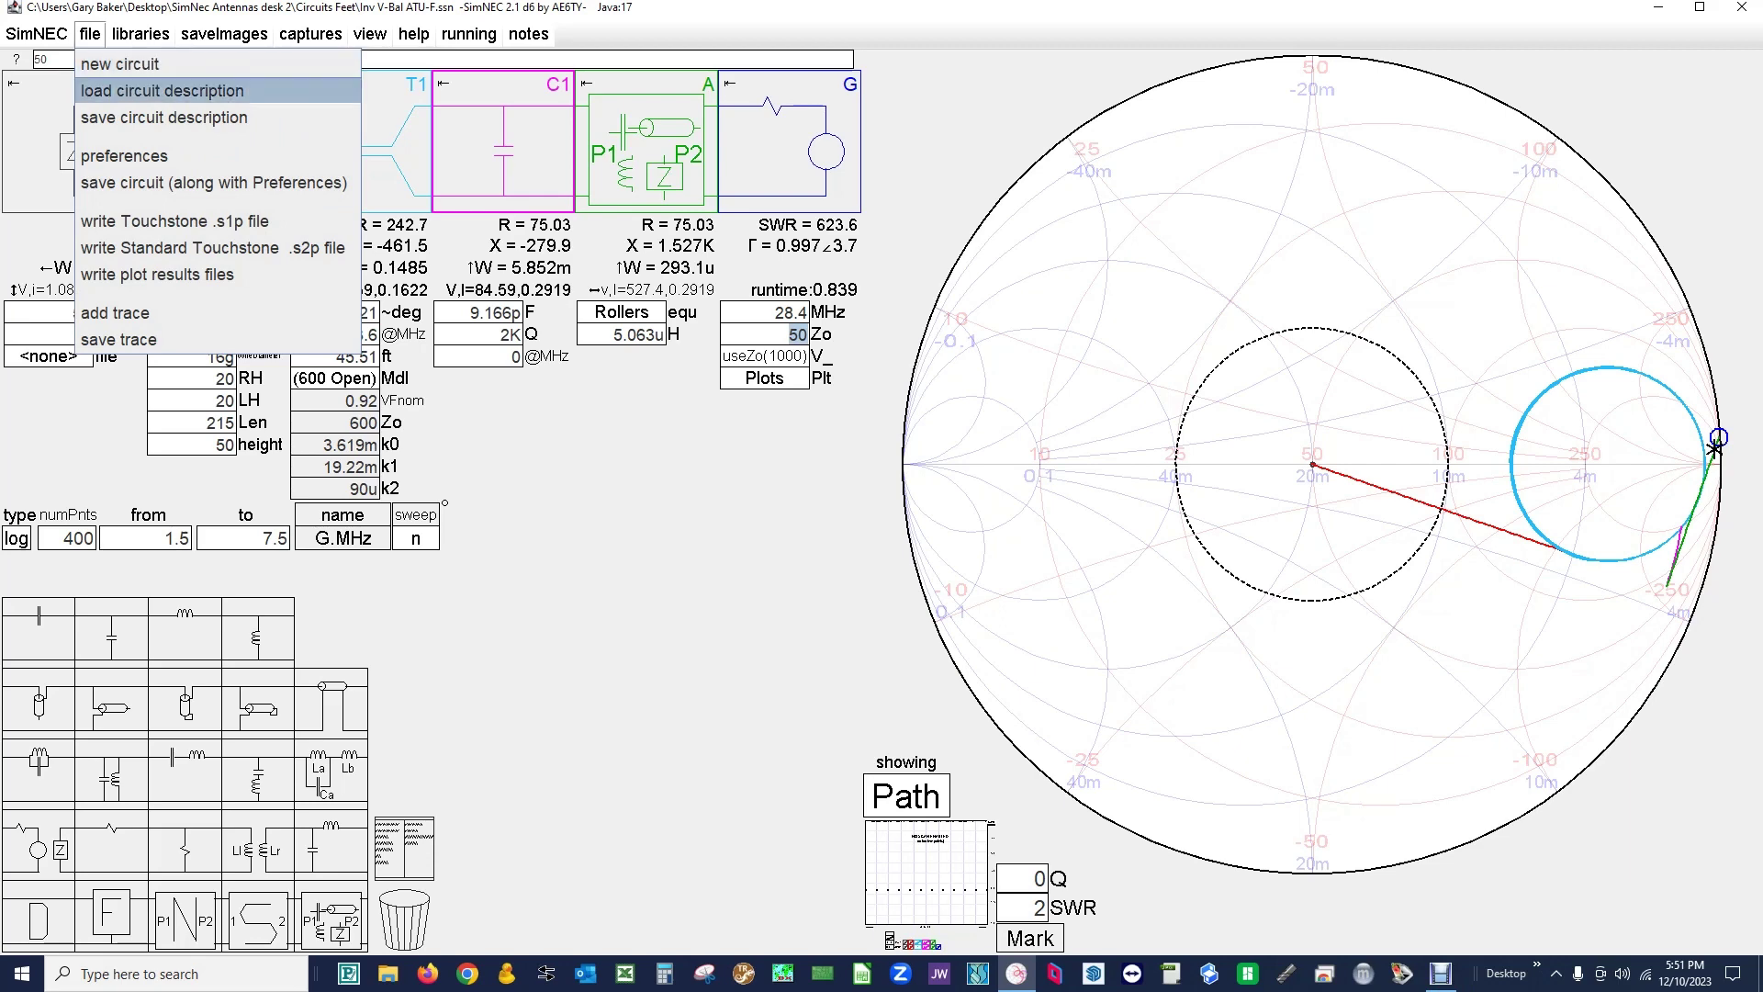
{"action": "key", "text": "Return"}
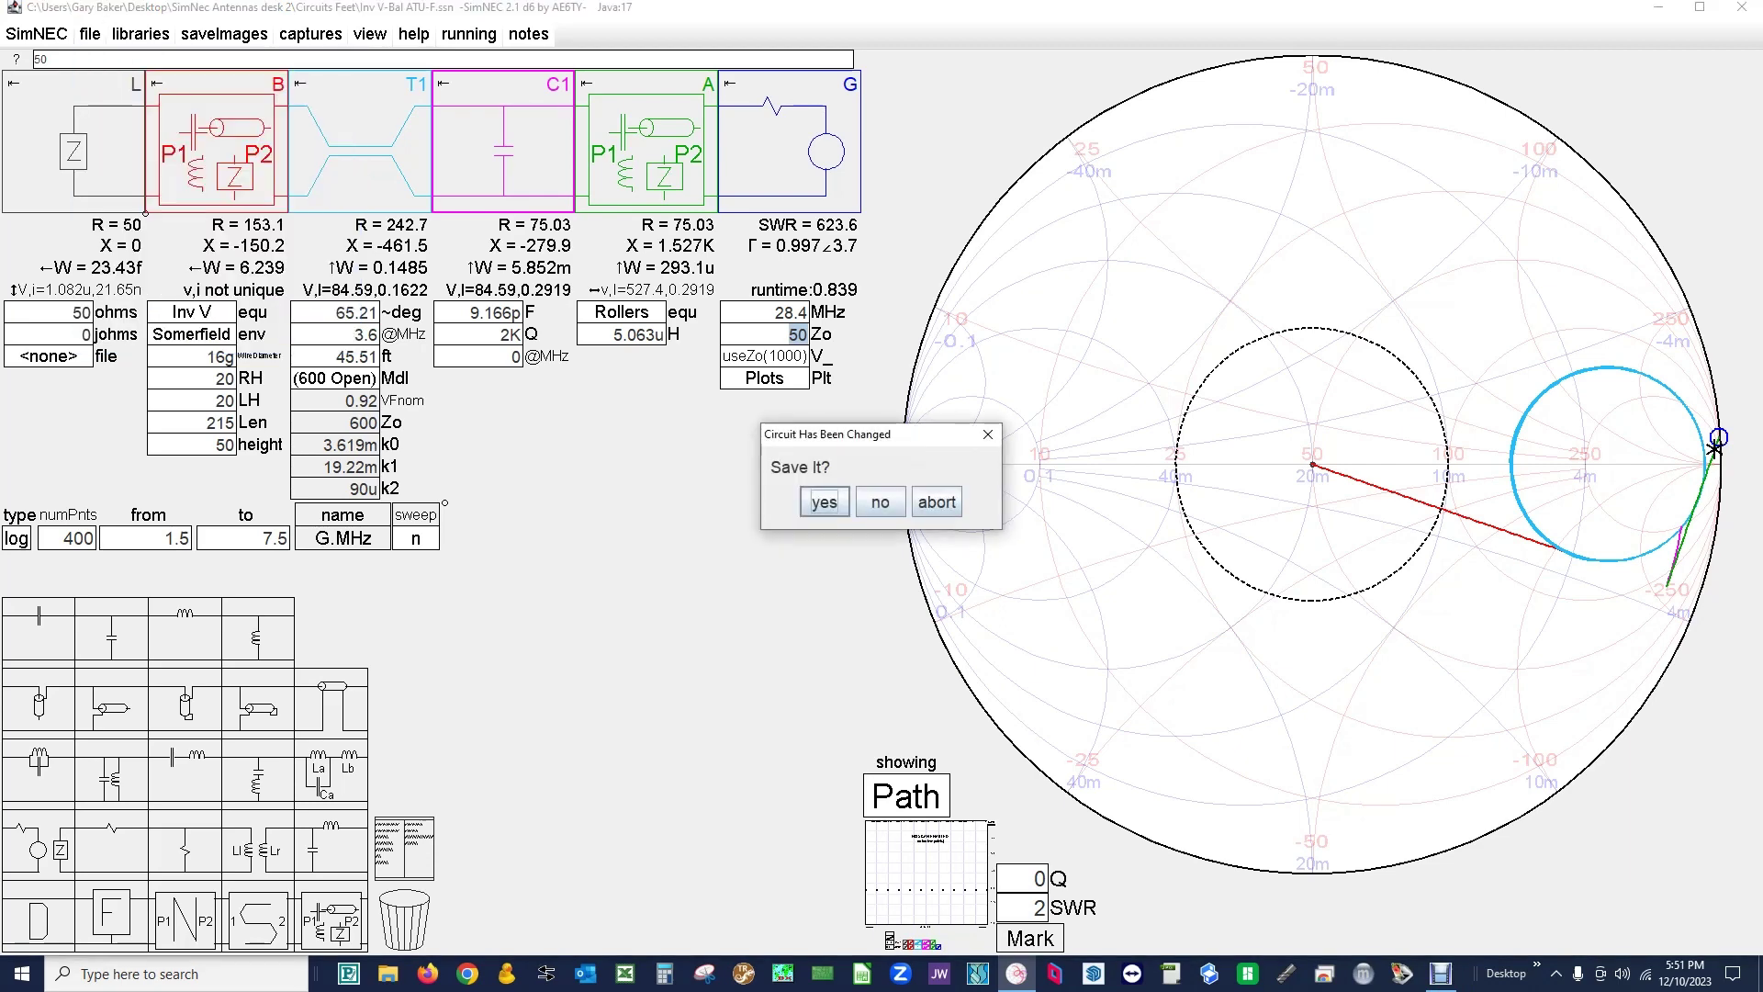
{"action": "key", "text": "Tab"}
{"action": "key", "text": "Return"}
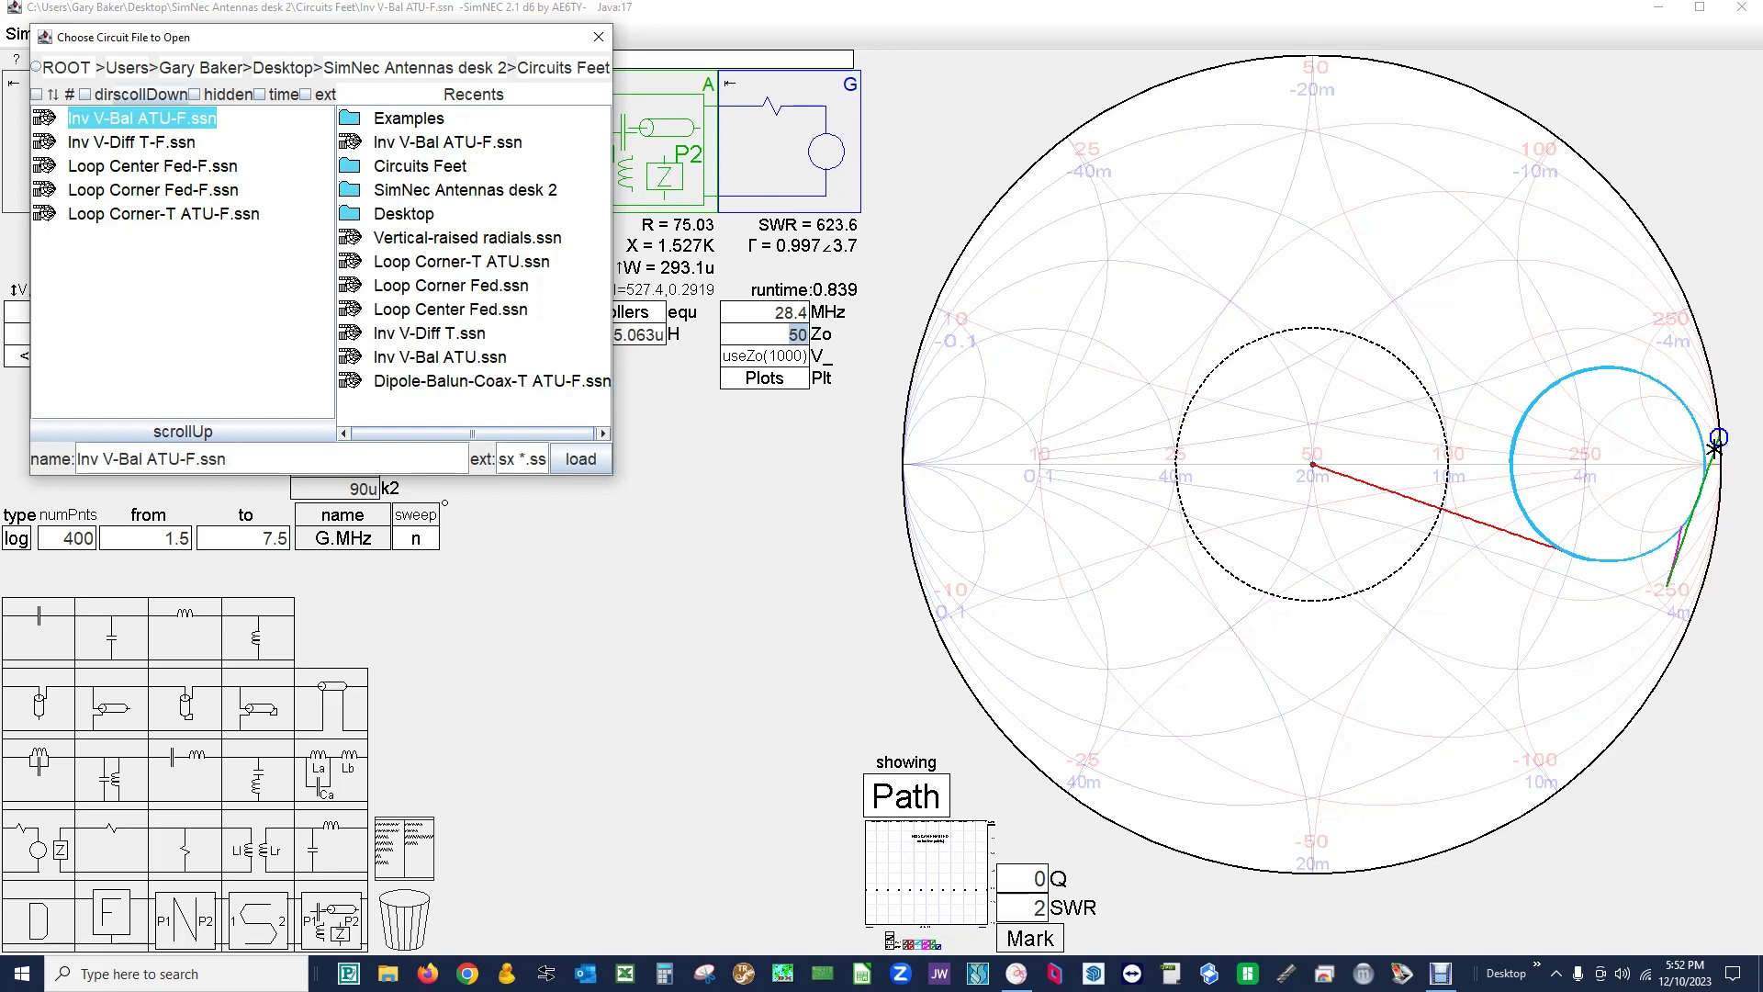
{"action": "left_click", "coordinate": [580, 459]}
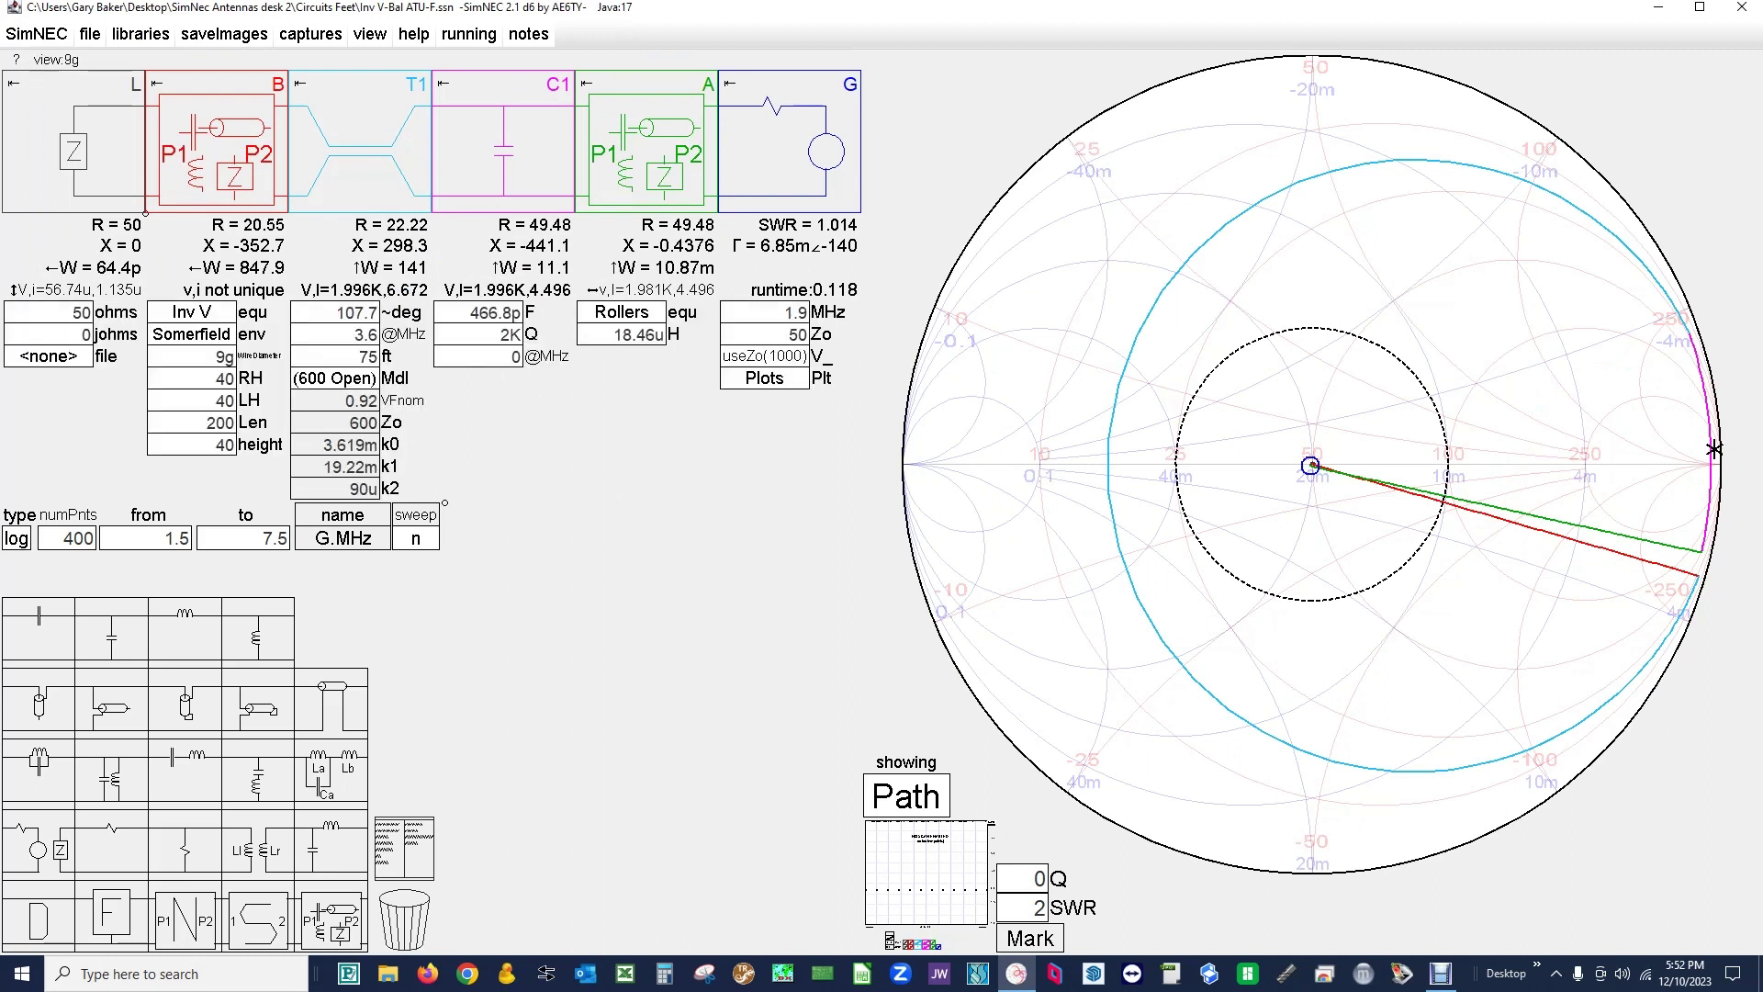
Set the Inv V antenna's wire diameter to 16g and both its RH and LH values to 20.
{"action": "left_click", "coordinate": [220, 357]}
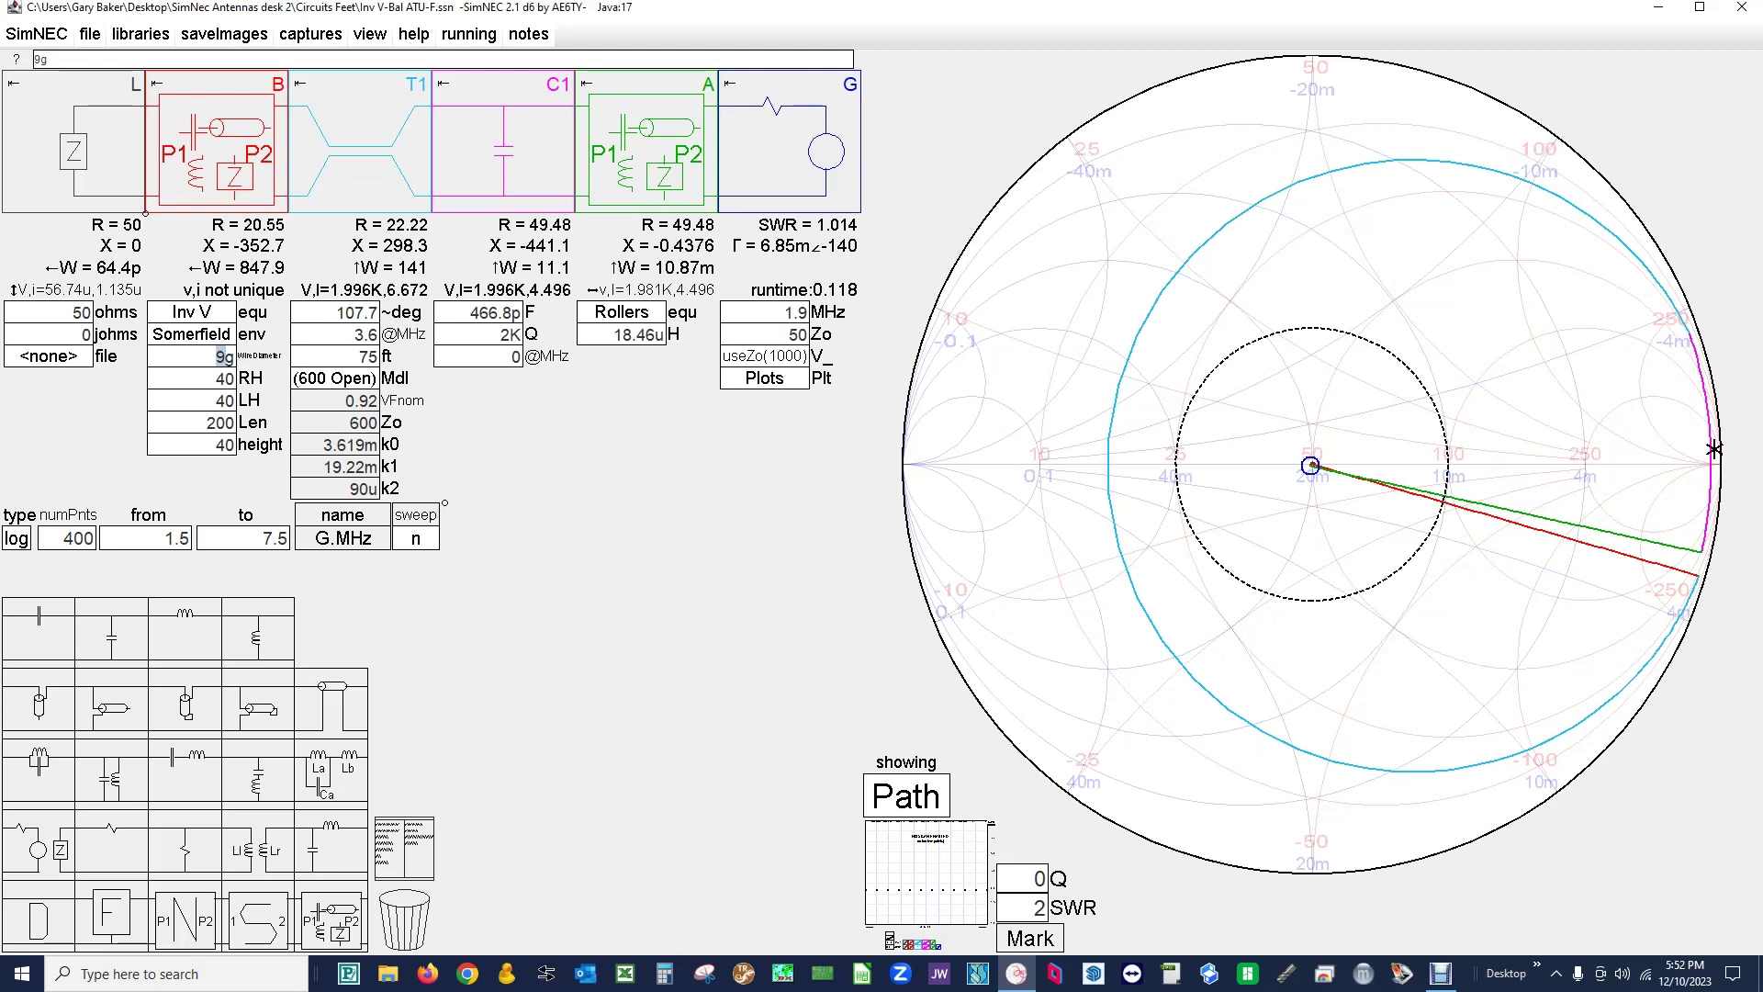
{"action": "type", "text": "16"}
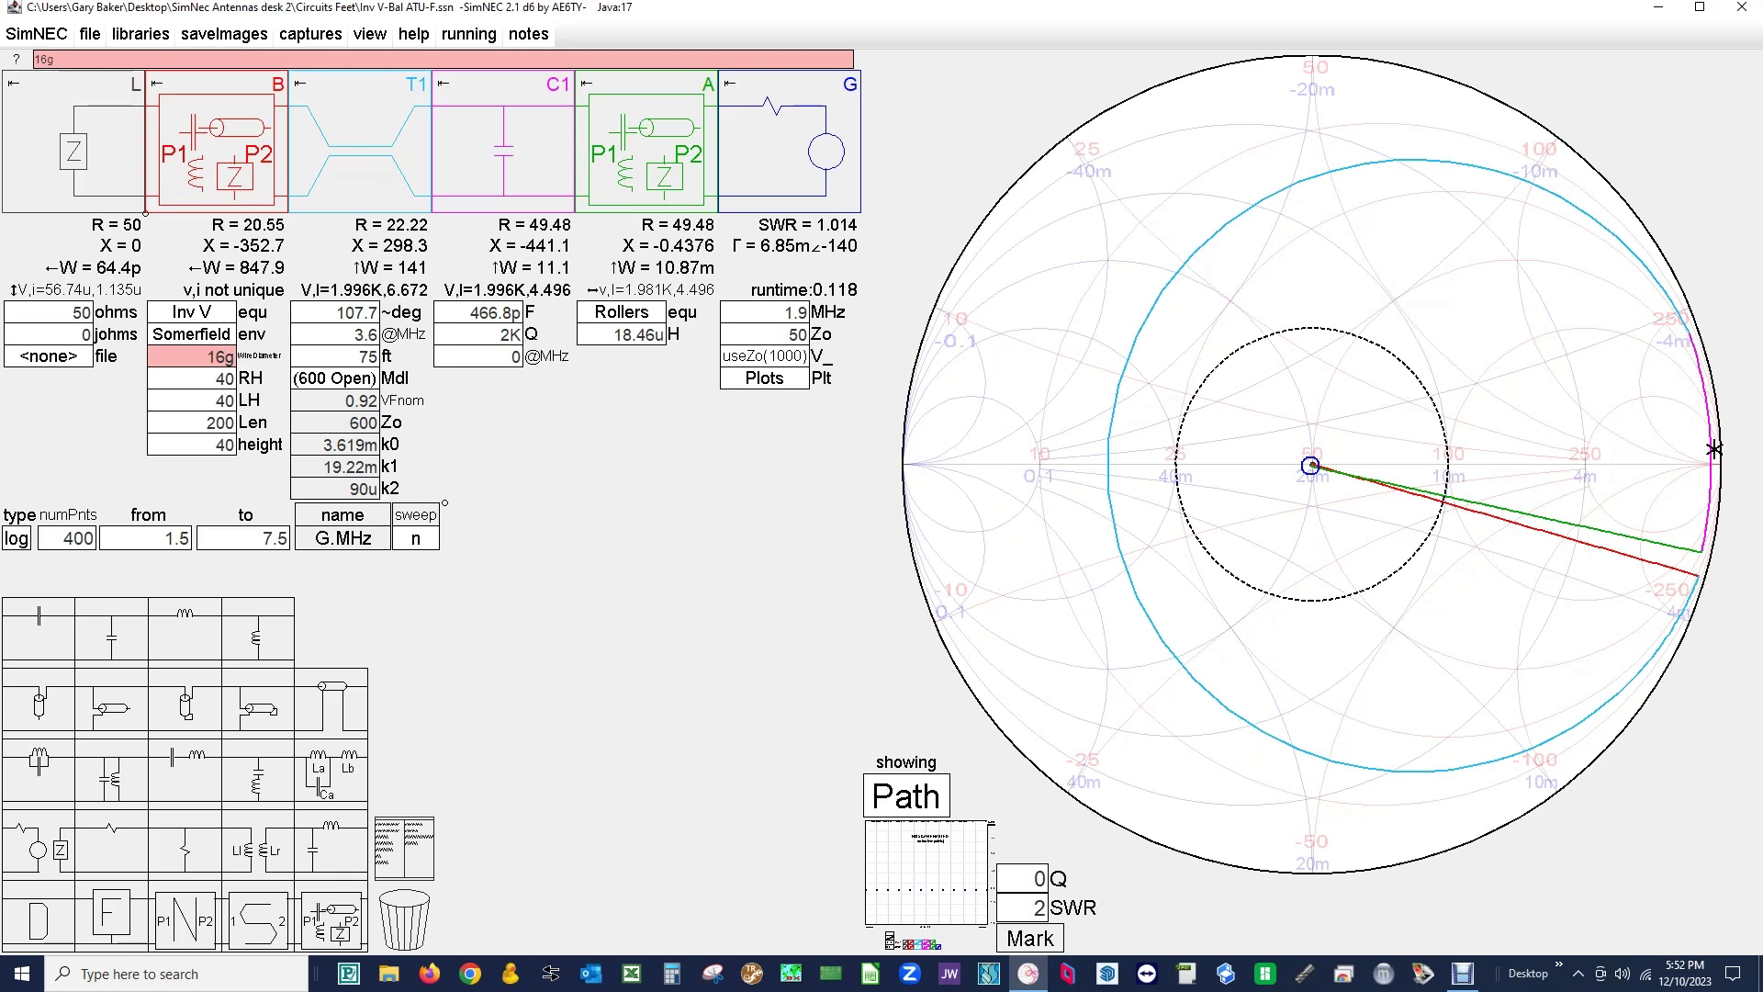
{"action": "key", "text": "Tab"}
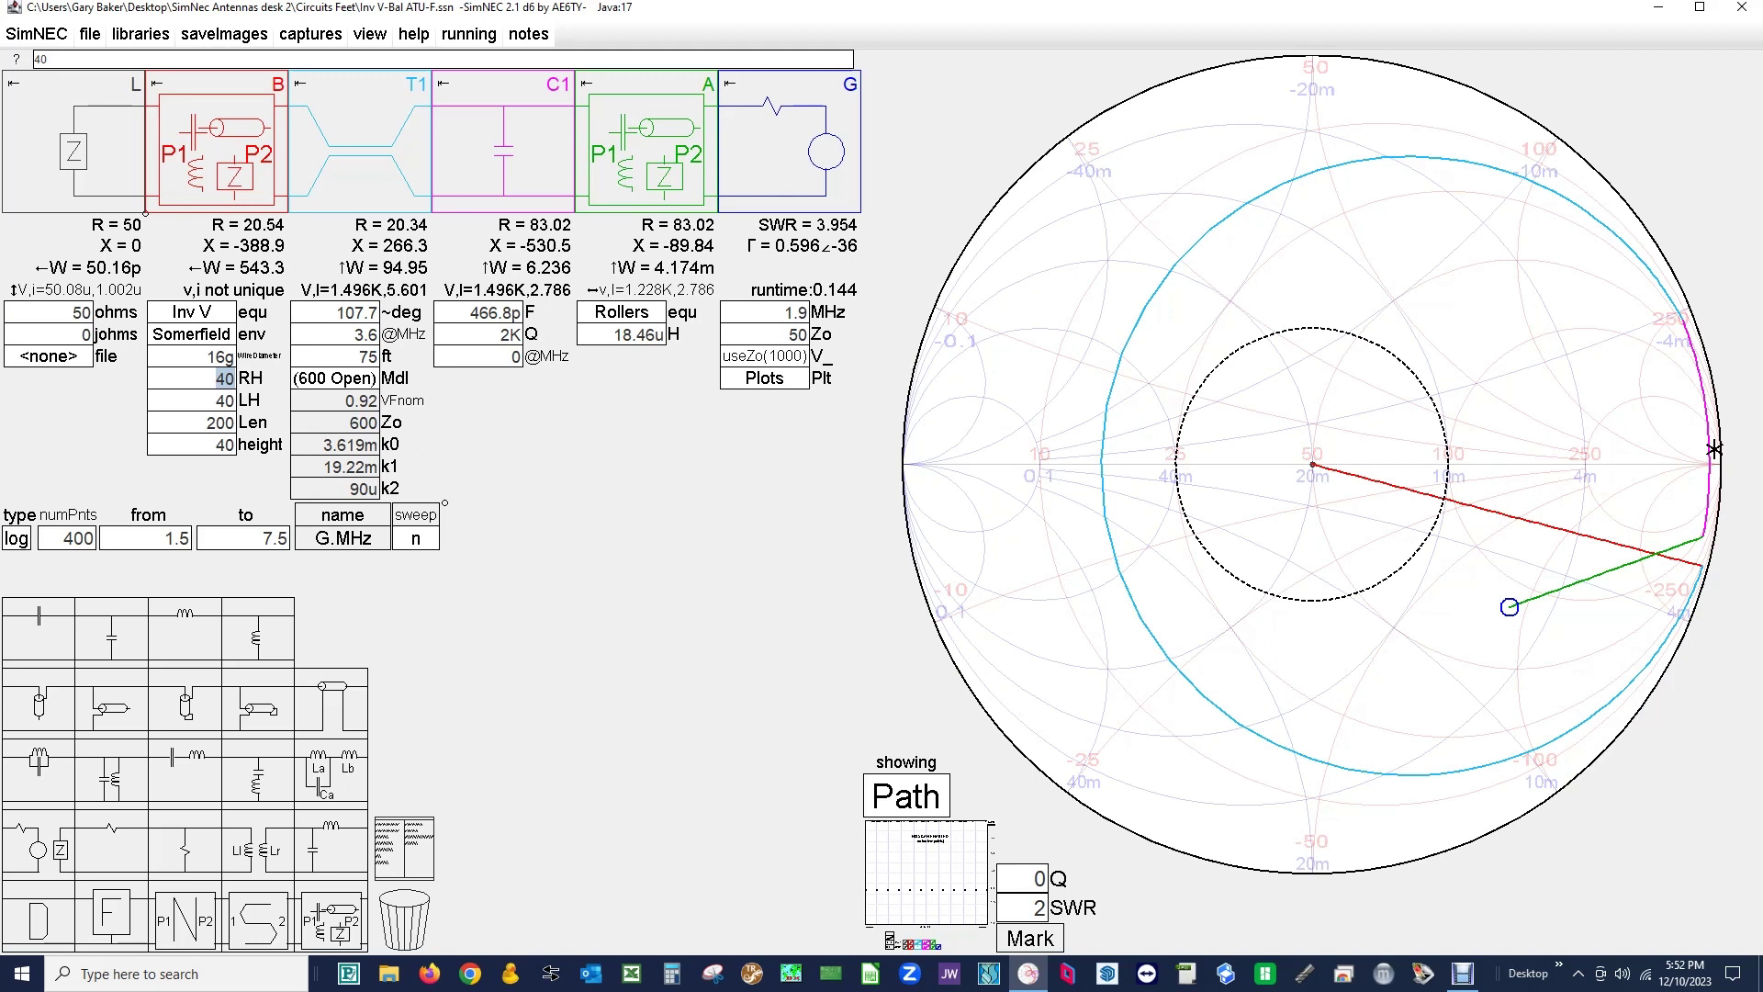
{"action": "type", "text": "20"}
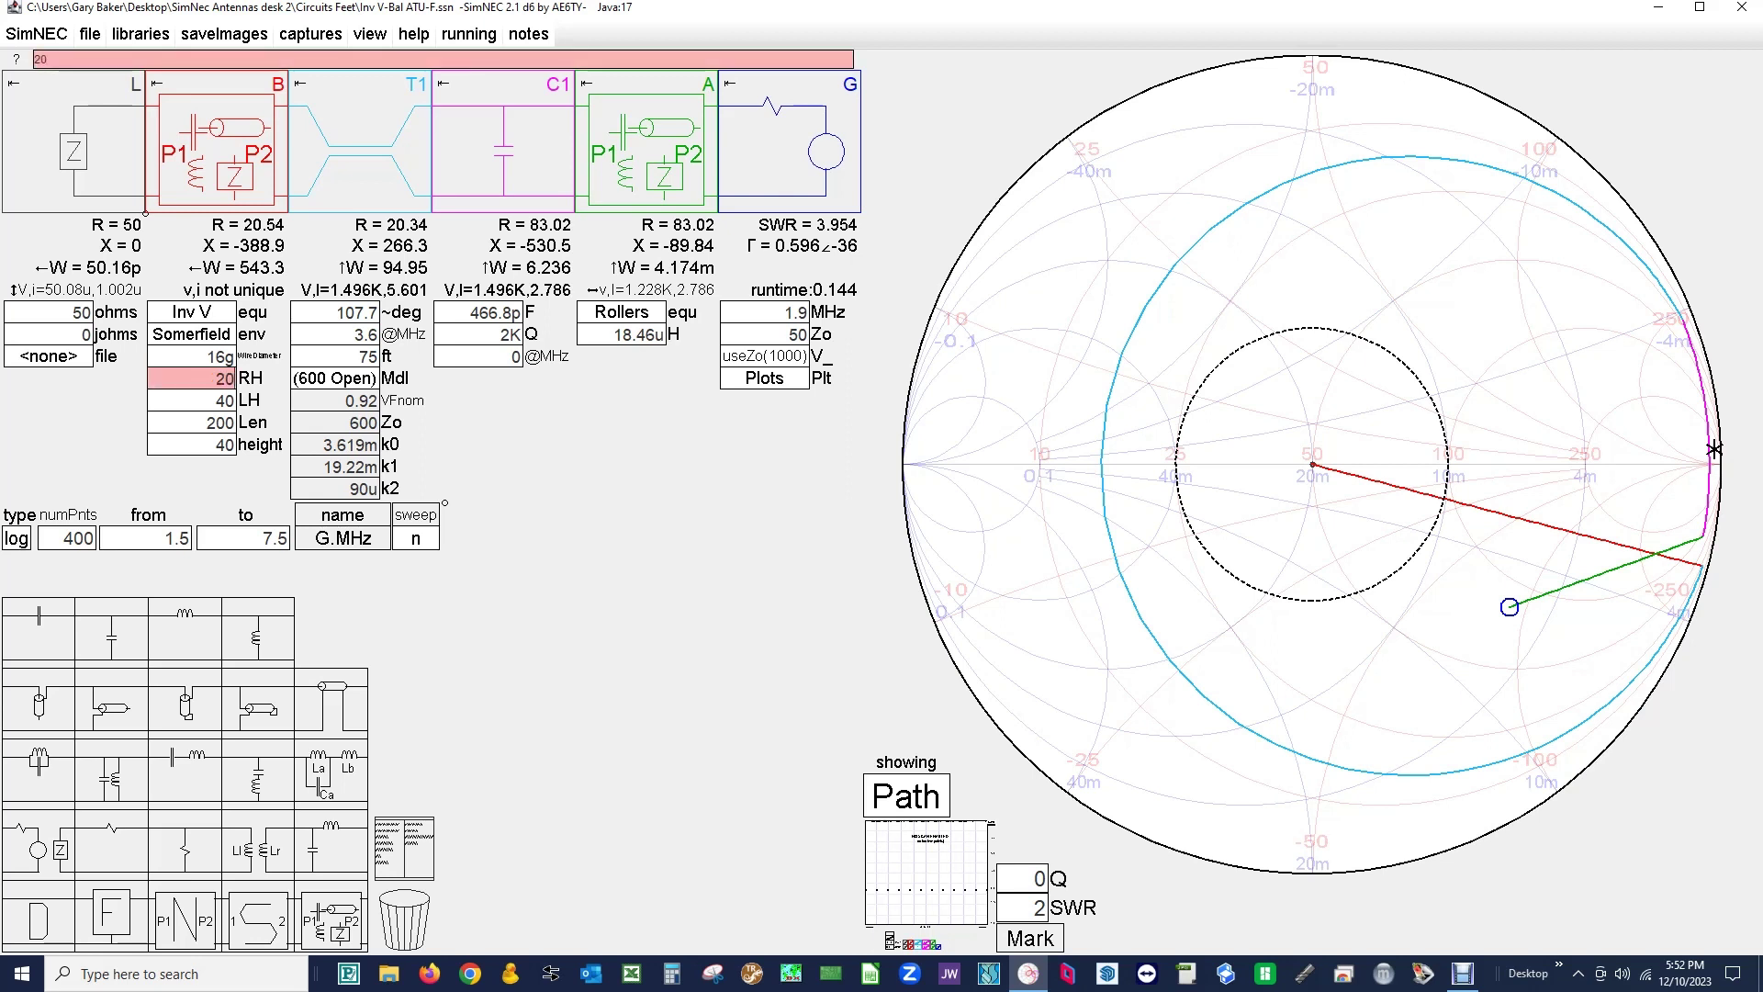
{"action": "key", "text": "Tab"}
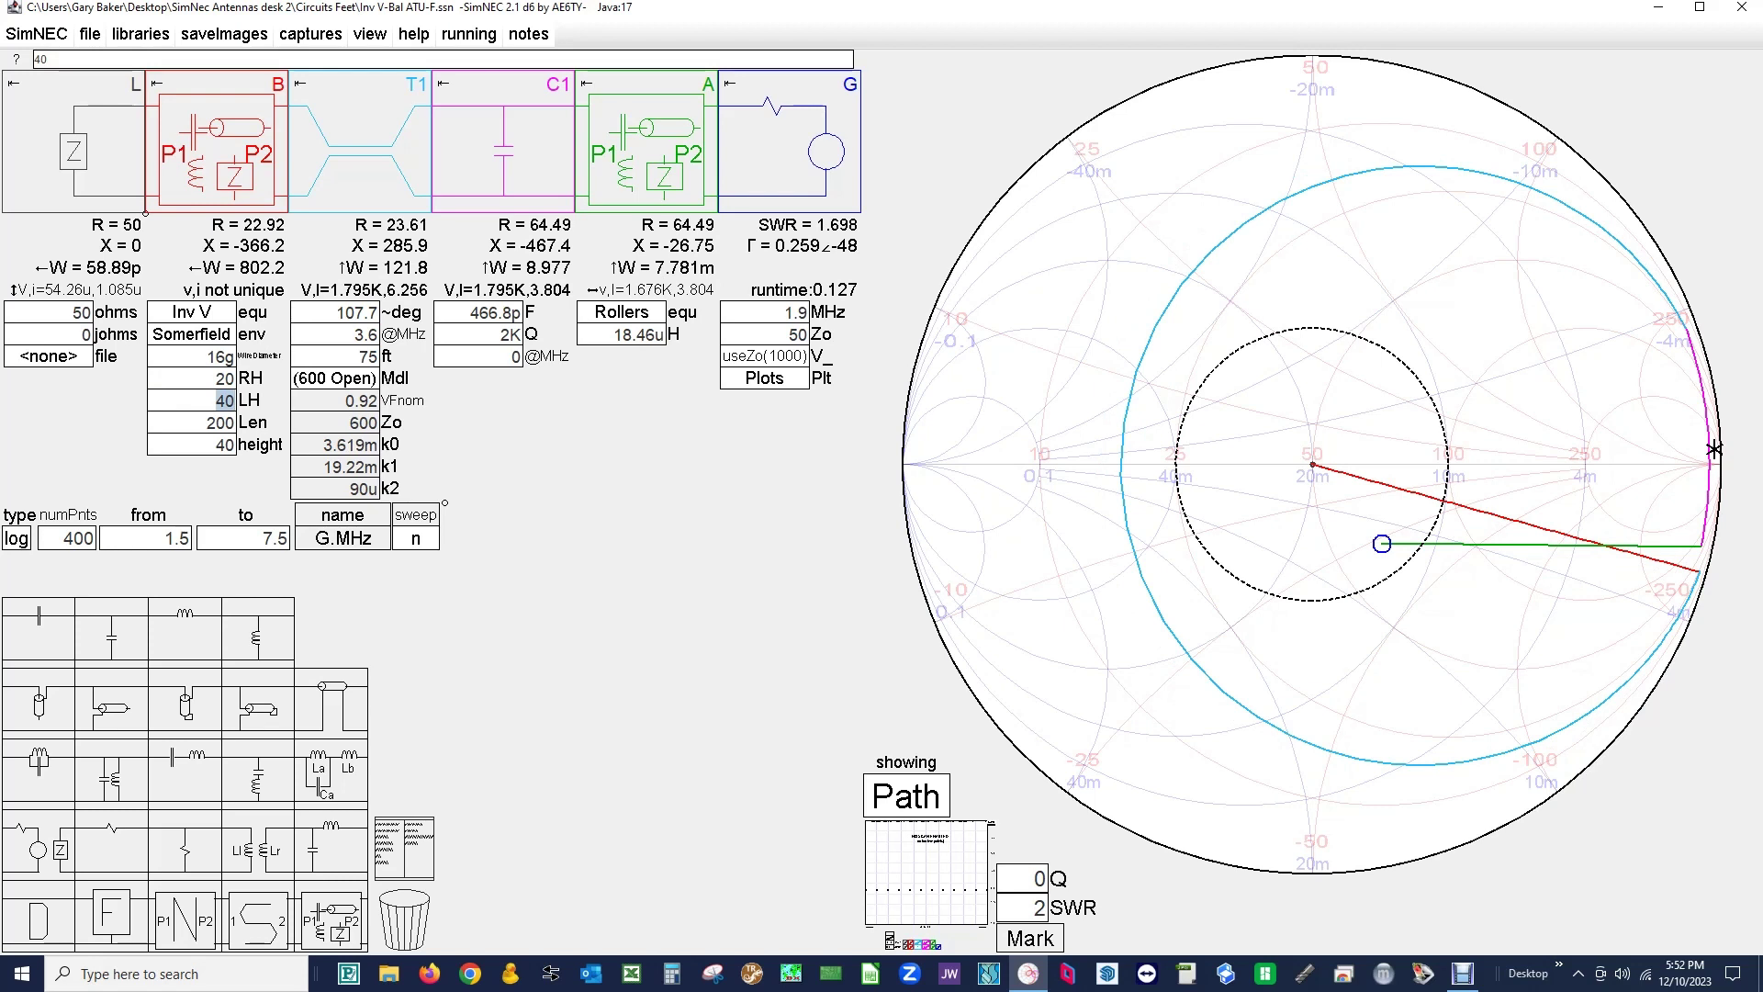
{"action": "type", "text": "20"}
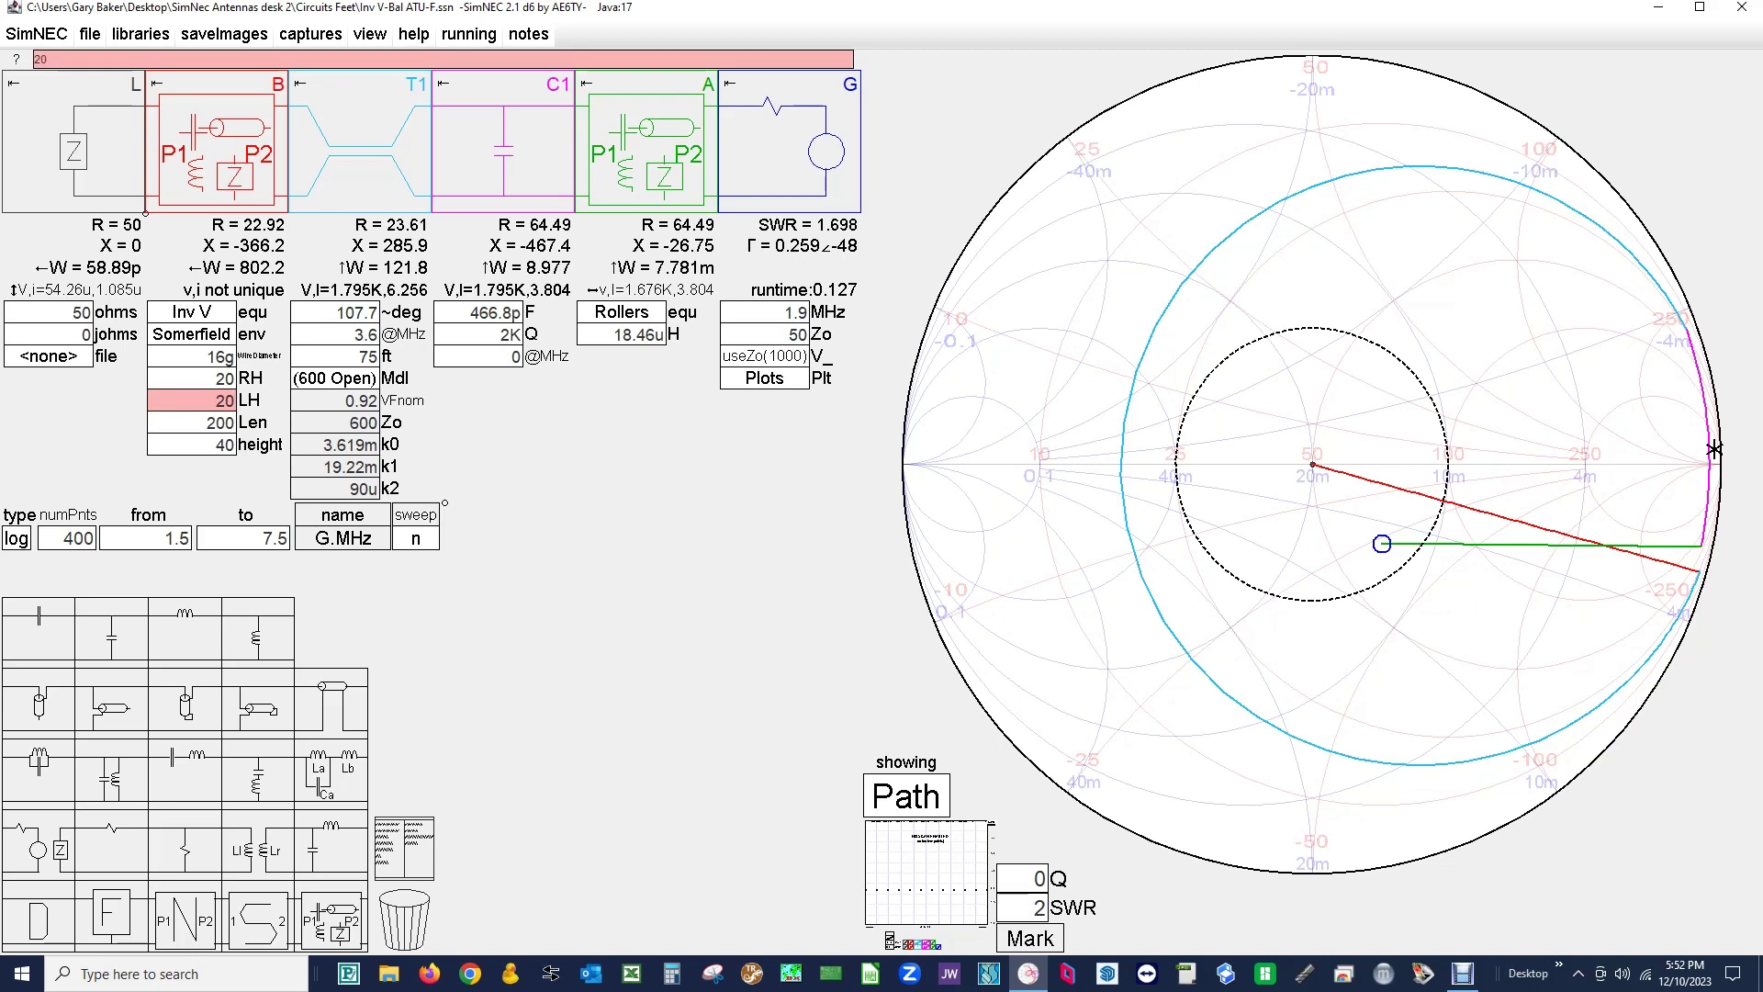
{"action": "key", "text": "Tab"}
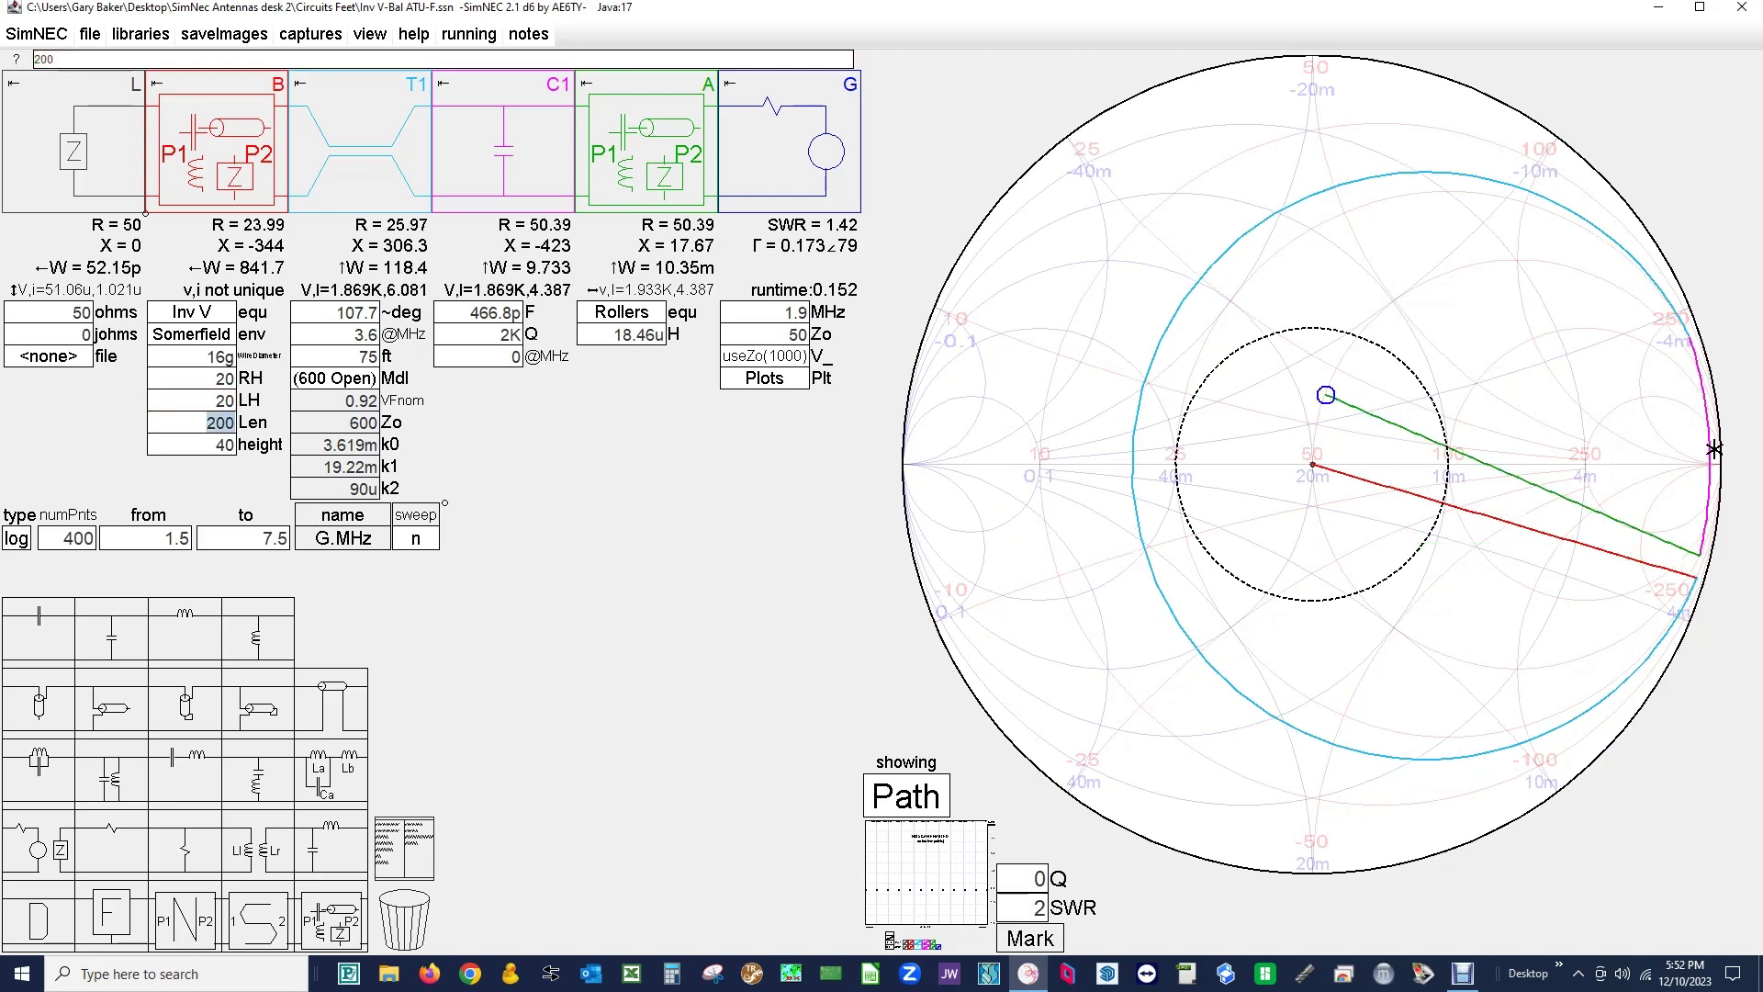
Set the Inv V antenna's Len to 215 and its height to 50.
{"action": "type", "text": "21"}
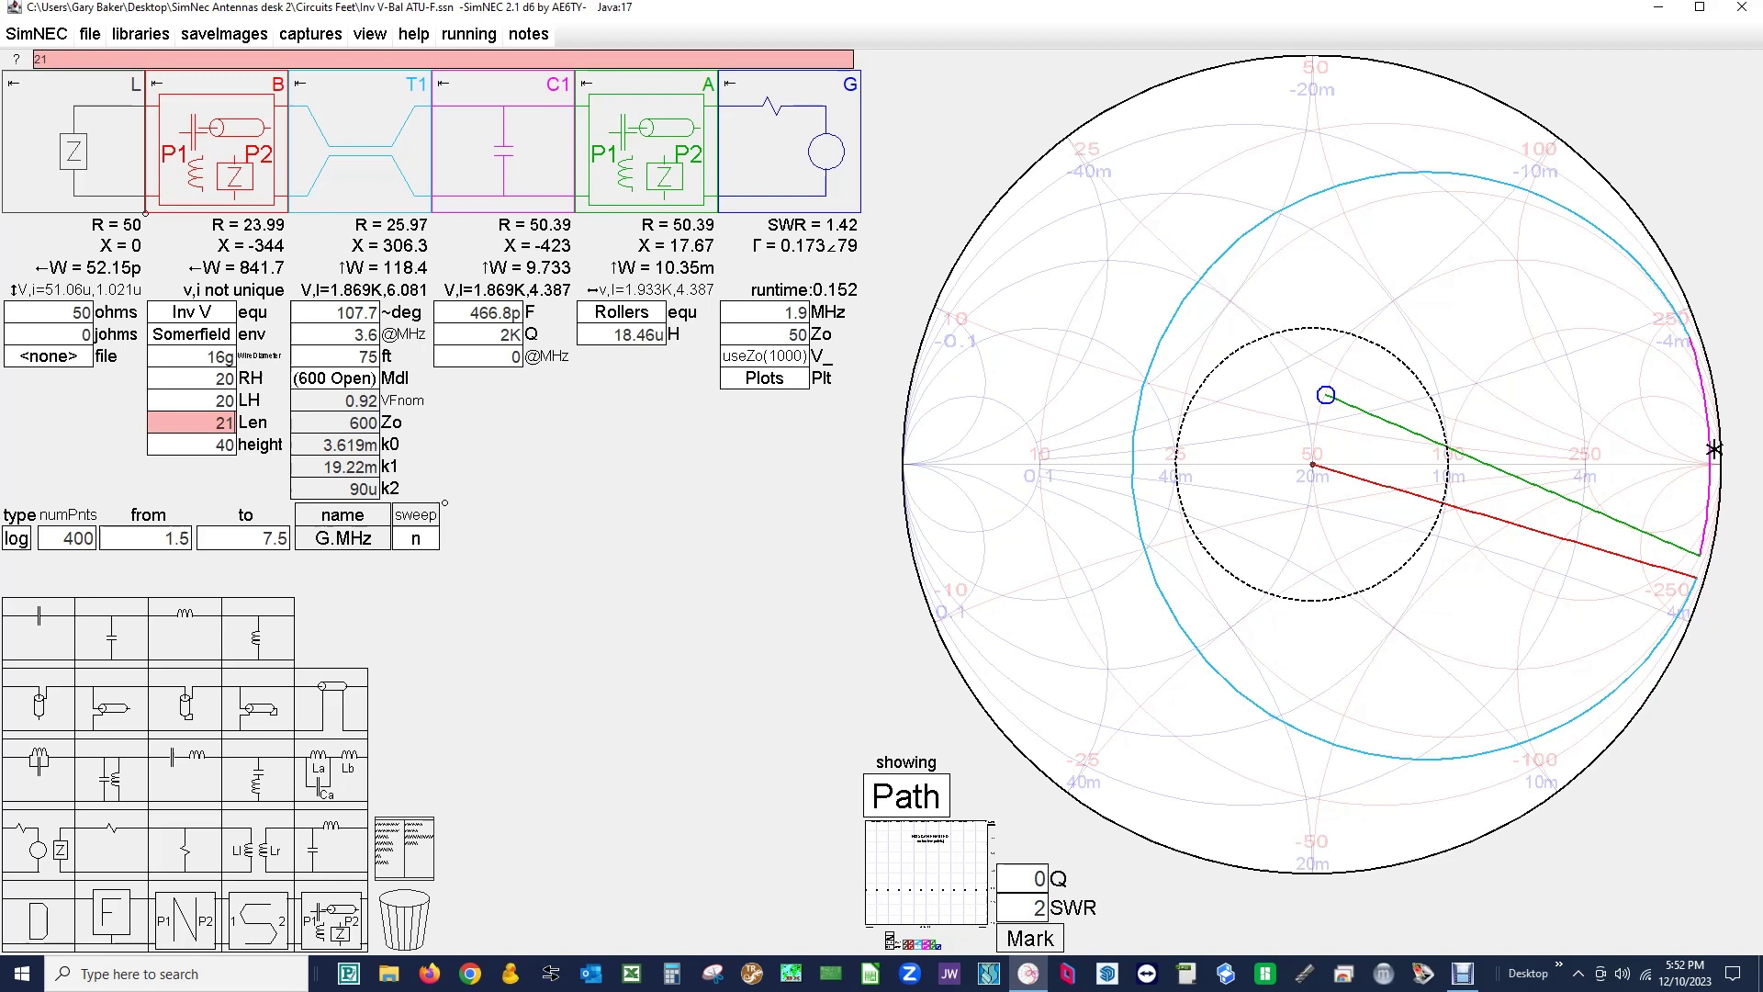
{"action": "type", "text": "5"}
{"action": "key", "text": "Tab"}
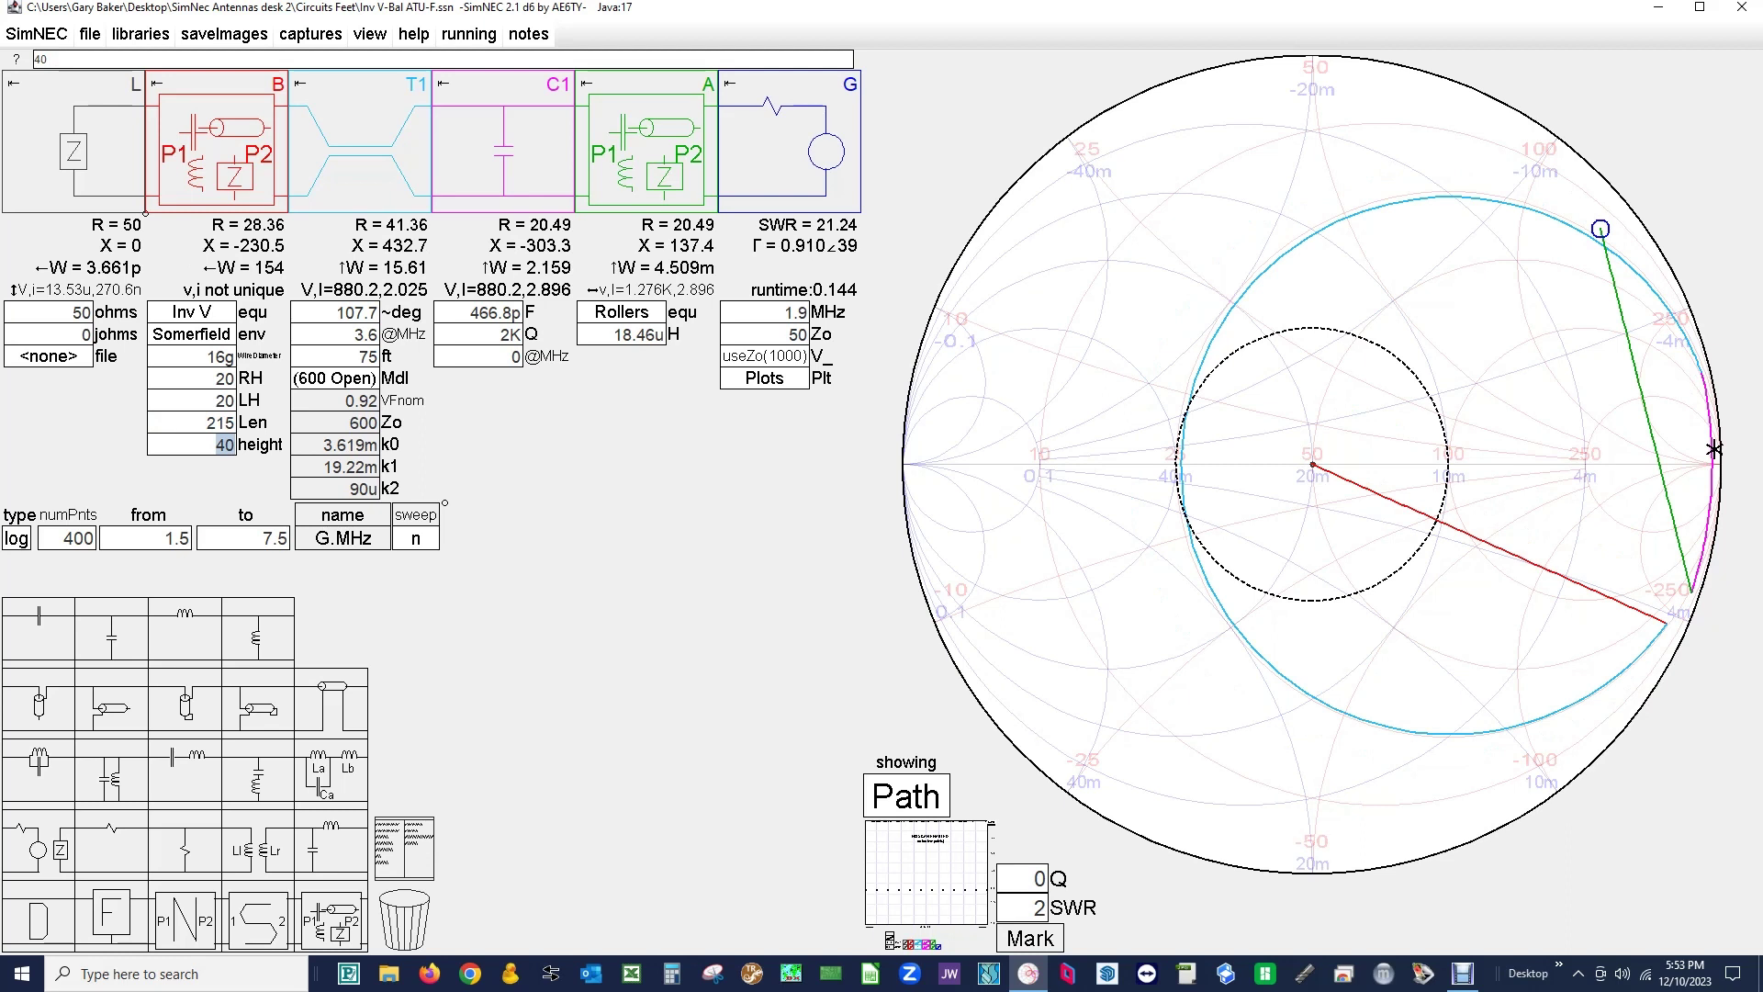
{"action": "type", "text": "5"}
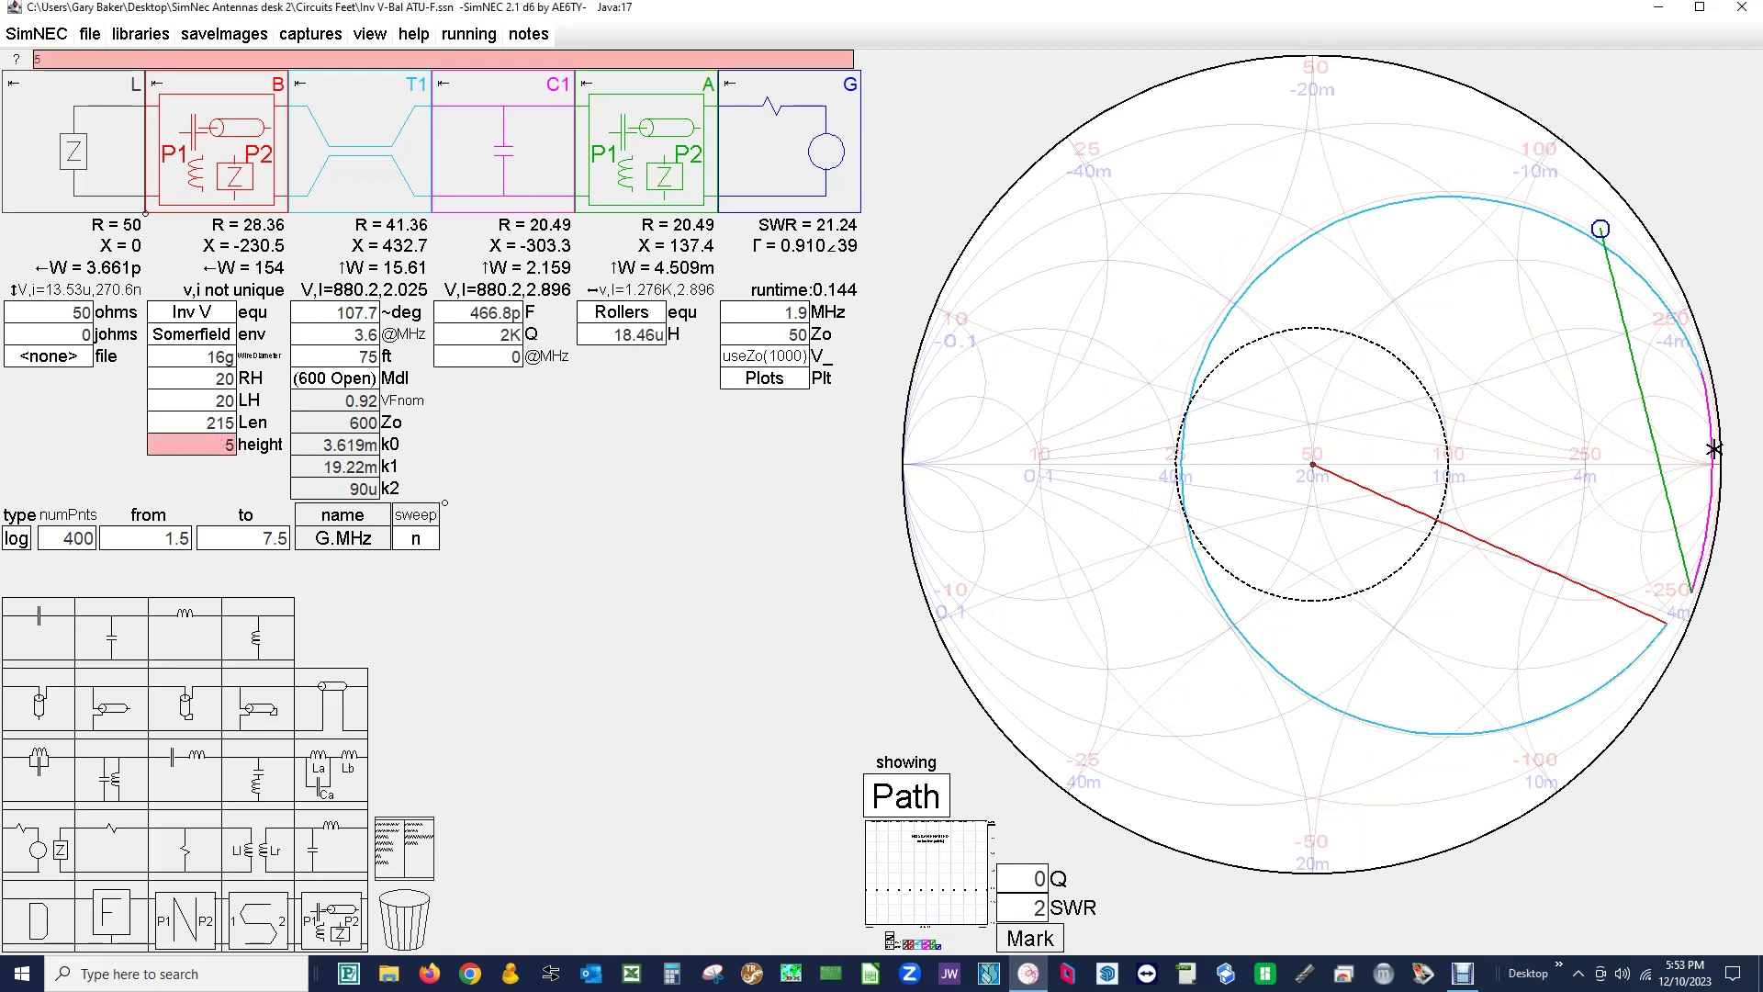
{"action": "type", "text": "0"}
{"action": "key", "text": "Return"}
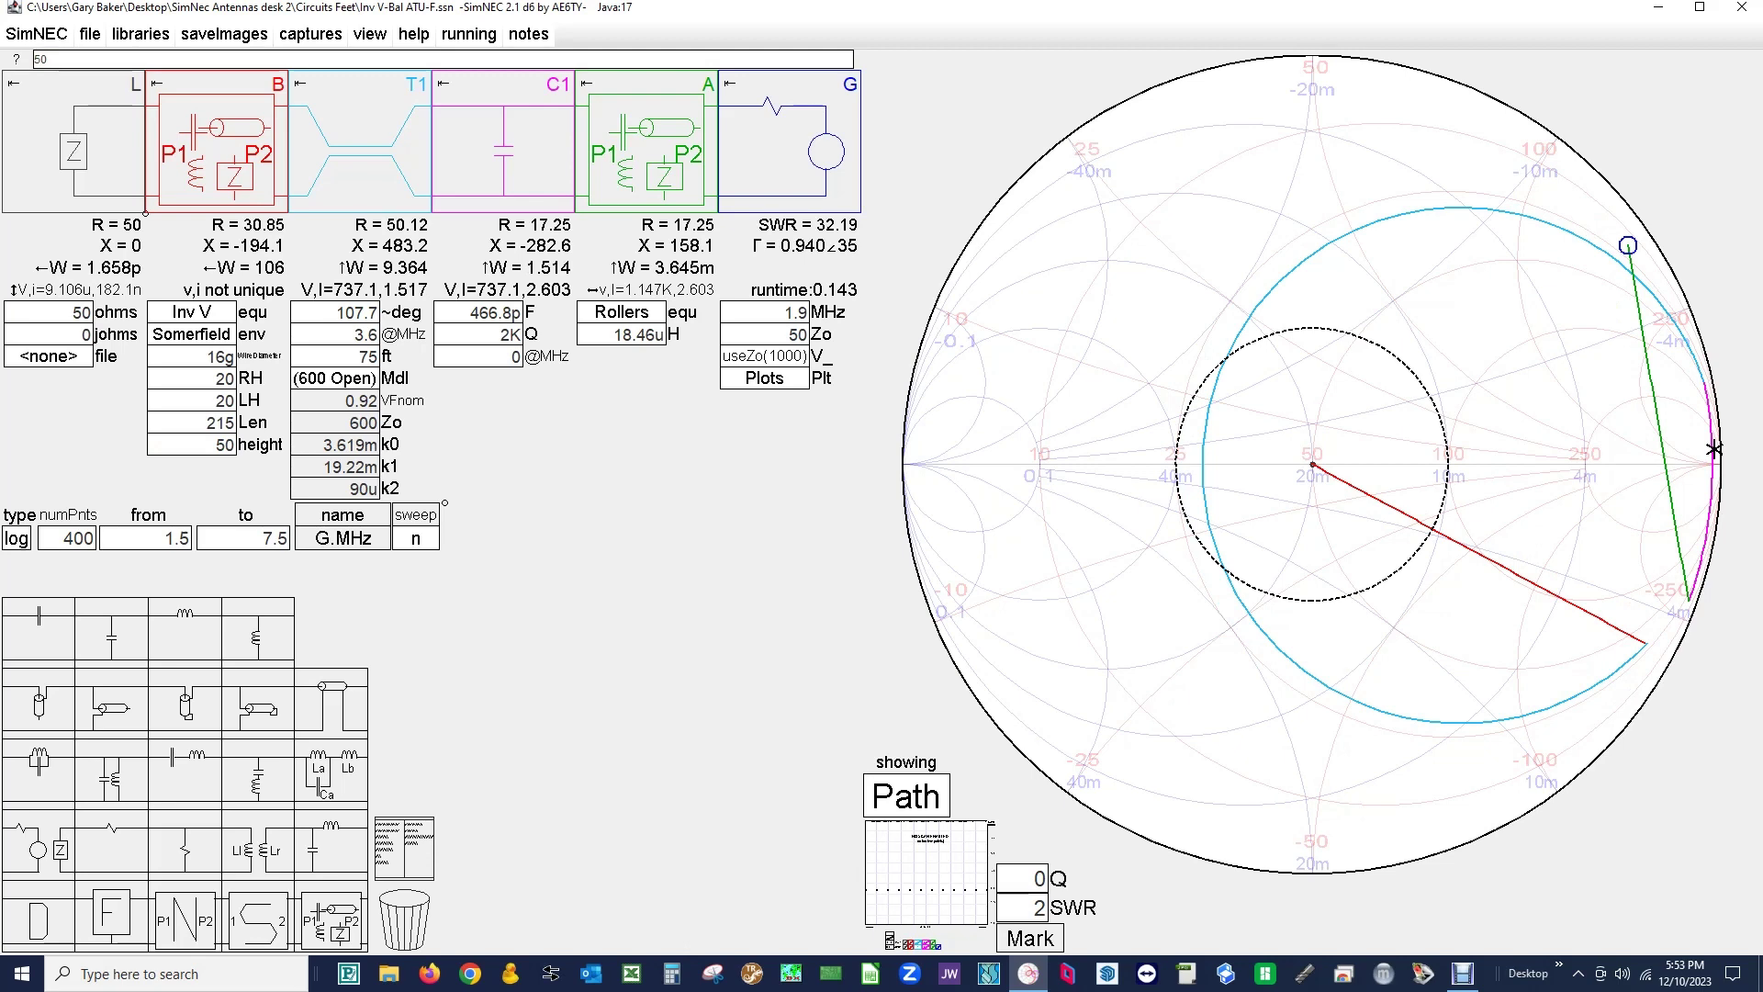
Check the model list for transmission line T1, keeping the 600 Open model, and set the line's length to 45 ft.
{"action": "left_click", "coordinate": [335, 377]}
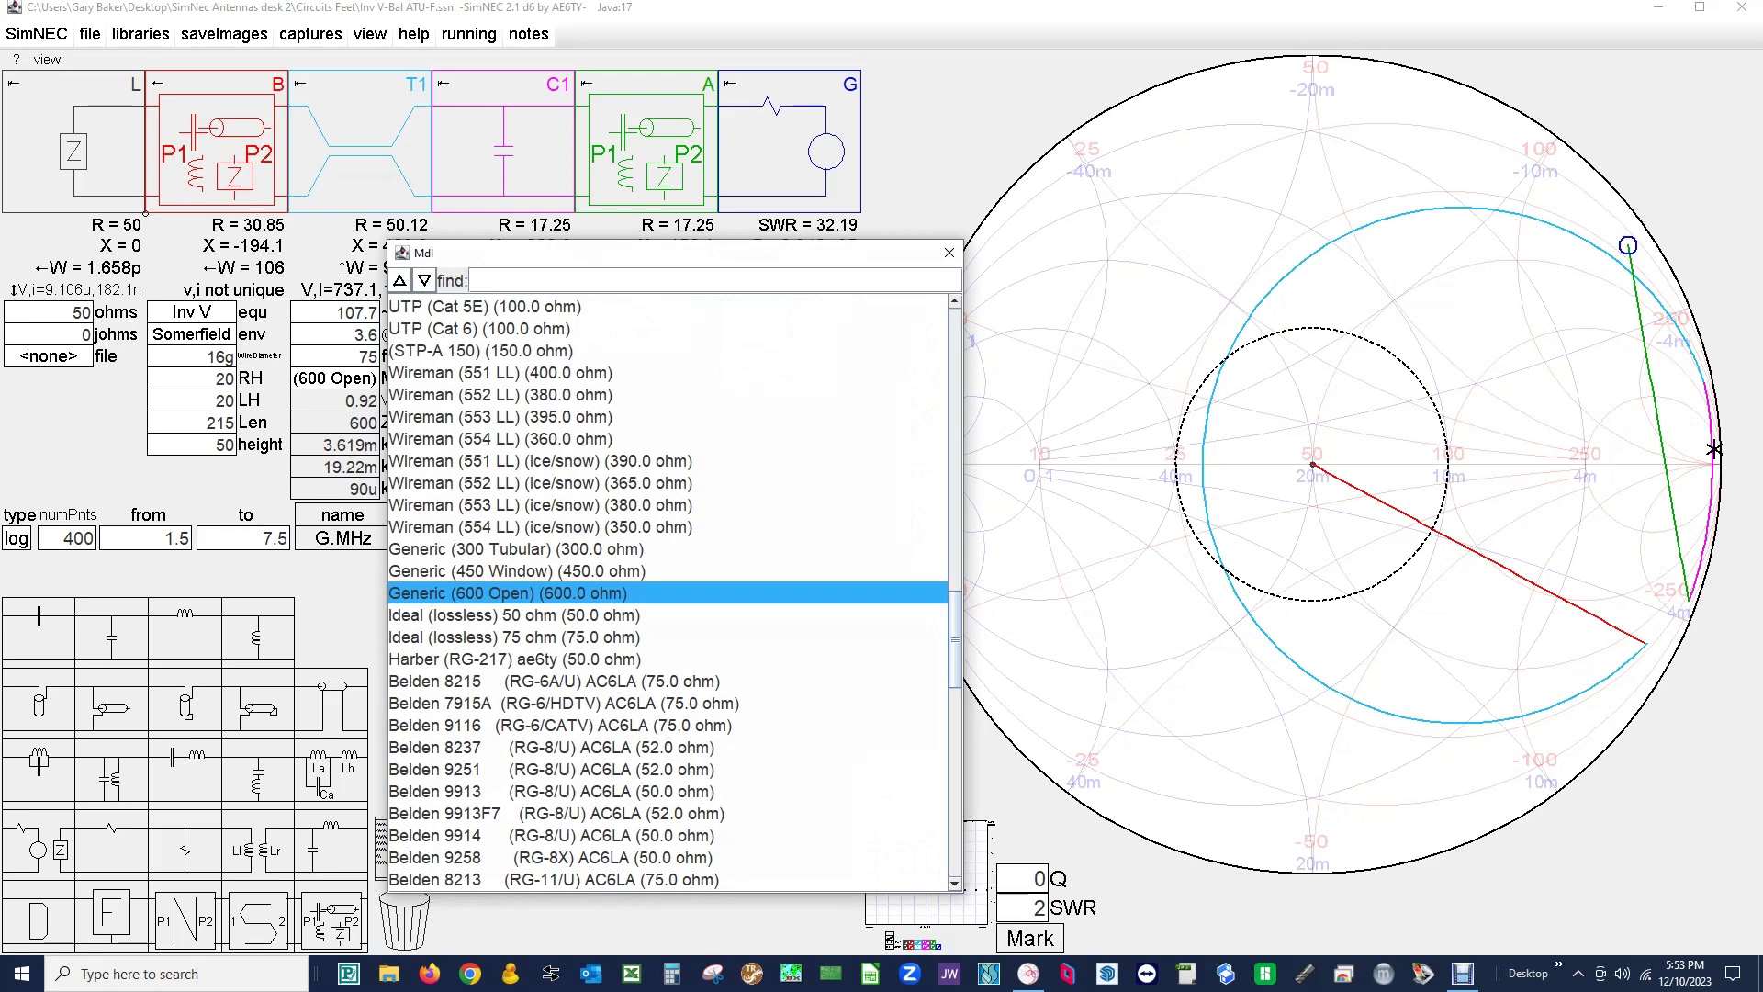
{"action": "key", "text": "Escape"}
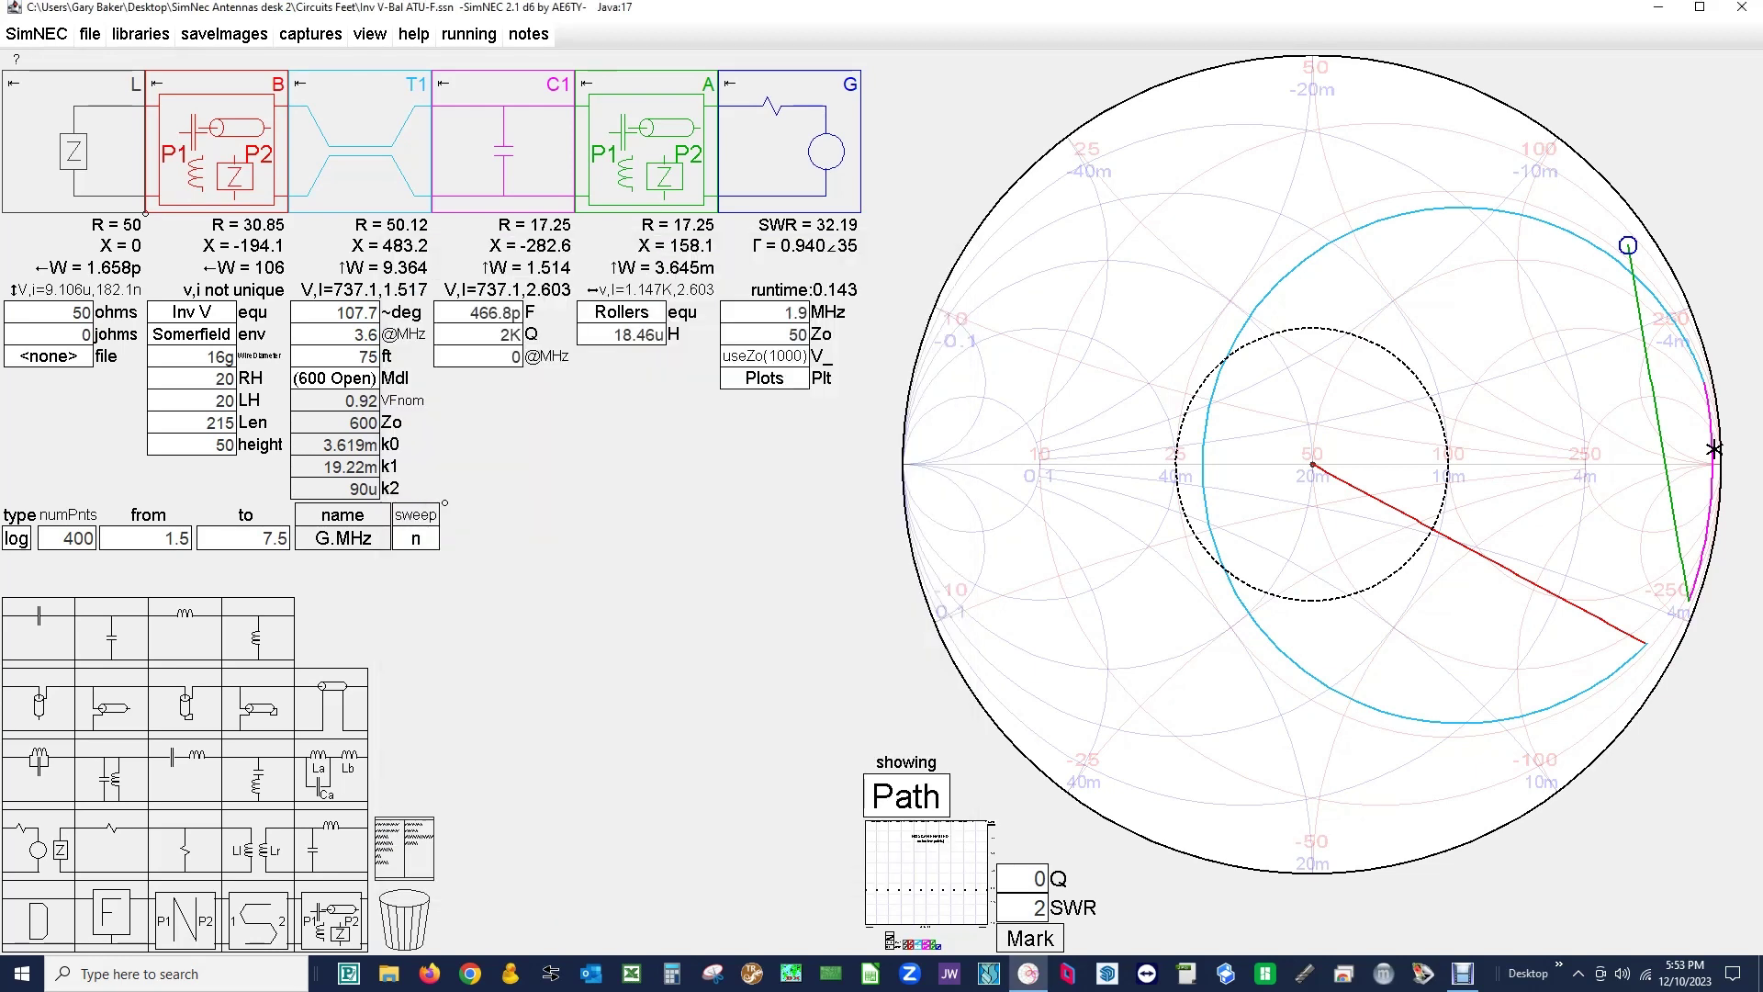
{"action": "left_click", "coordinate": [360, 357]}
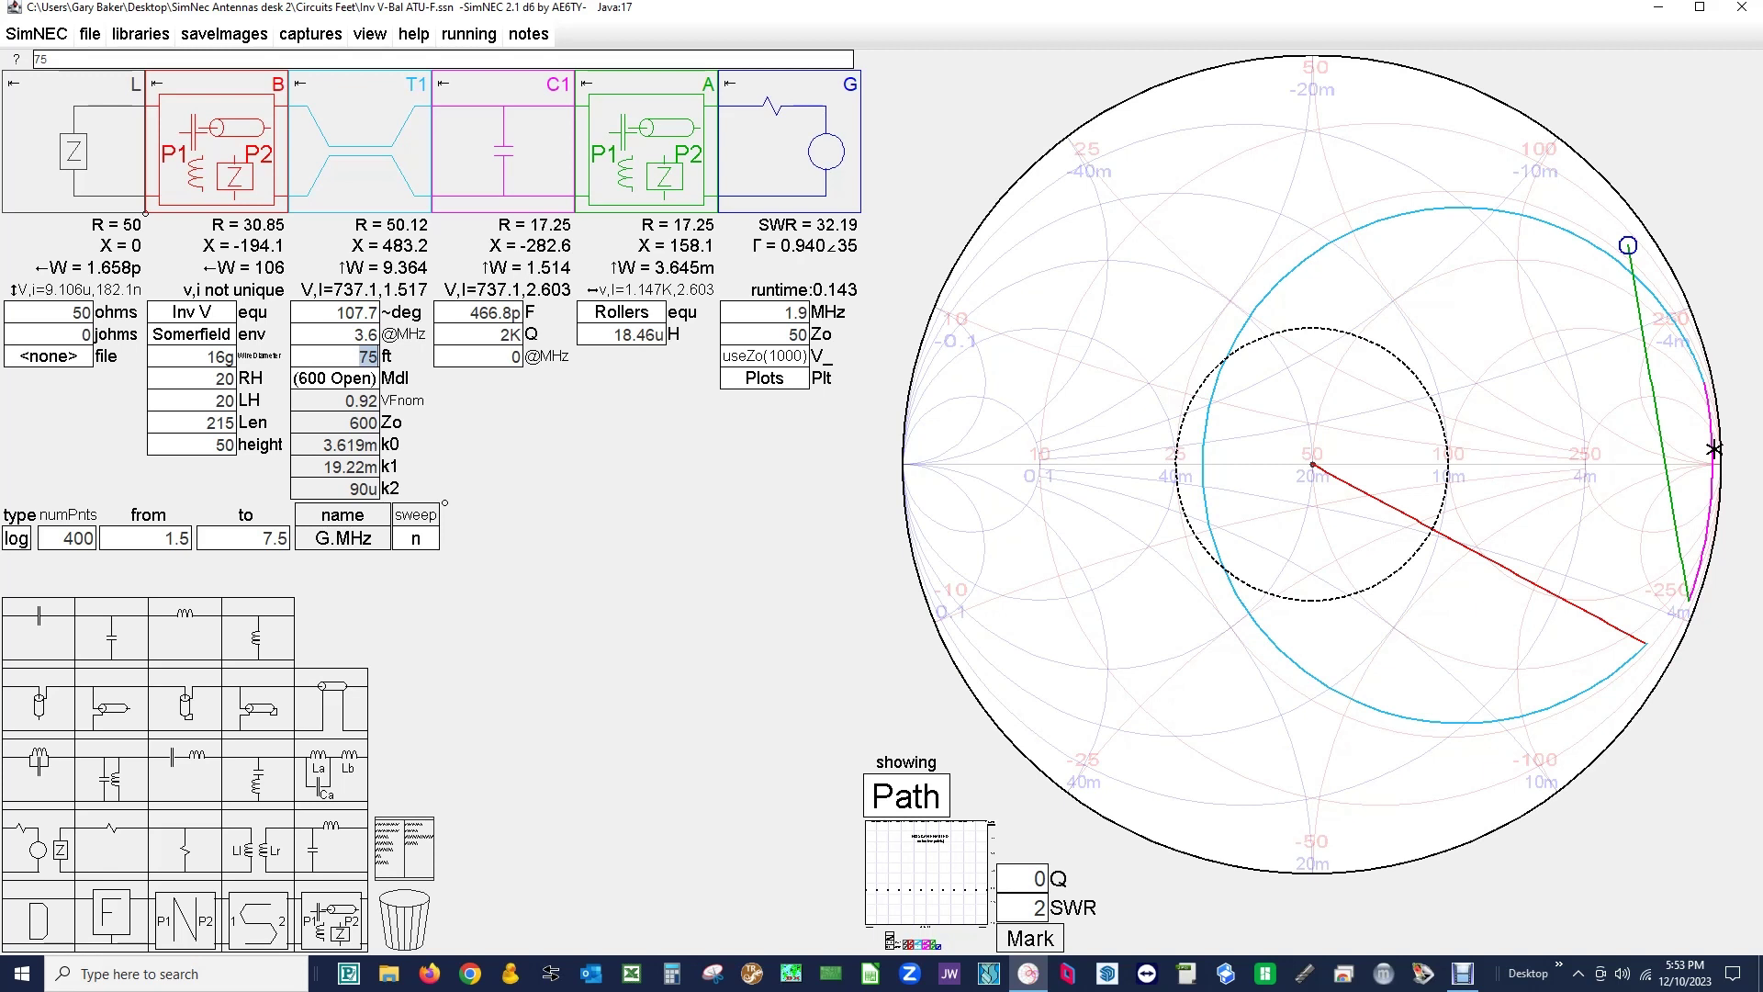
{"action": "type", "text": "45"}
{"action": "key", "text": "Return"}
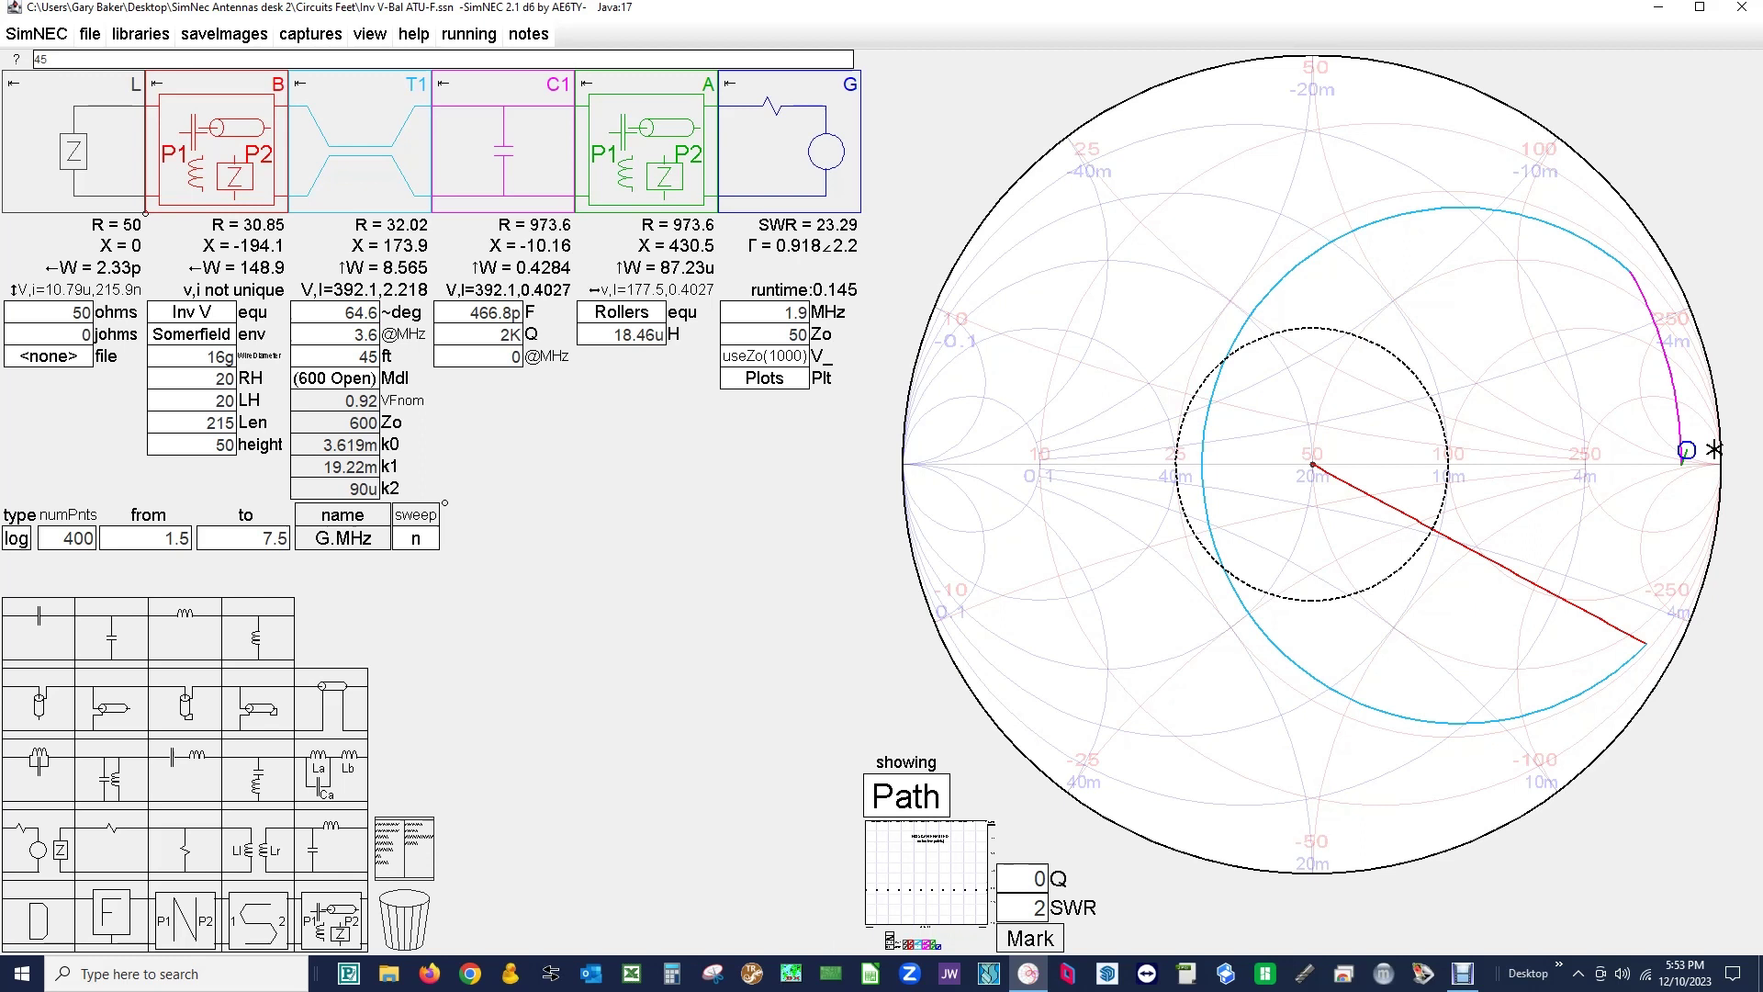
Raise capacitor C1 in increments to 760.1 pF, watching the path on the Smith chart.
{"action": "left_click", "coordinate": [618, 334]}
{"action": "left_click", "coordinate": [480, 313]}
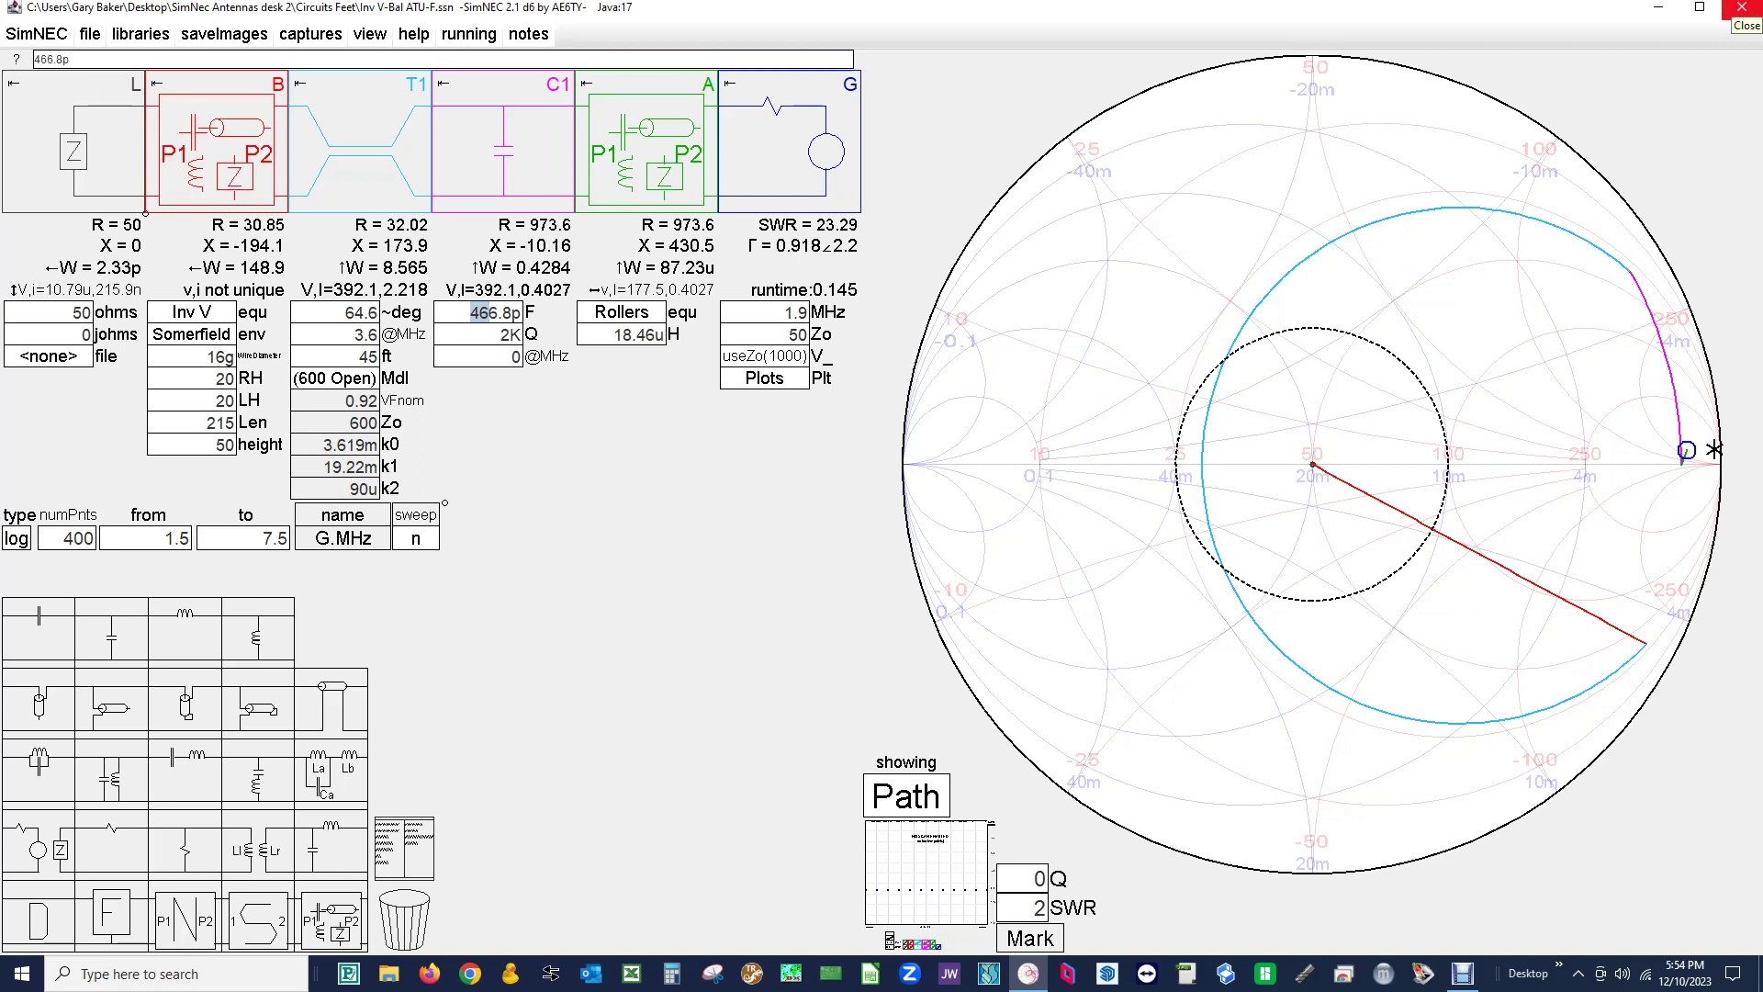
{"action": "key", "text": "Up"}
{"action": "key", "text": "Up"}
{"action": "key", "text": "Up"}
{"action": "key", "text": "Up"}
{"action": "key", "text": "Up"}
{"action": "key", "text": "Up"}
{"action": "key", "text": "Up"}
{"action": "key", "text": "Up"}
{"action": "key", "text": "Up"}
{"action": "key", "text": "Up"}
{"action": "key", "text": "Up"}
{"action": "key", "text": "Up"}
{"action": "key", "text": "Up"}
{"action": "key", "text": "Up"}
{"action": "key", "text": "Up"}
{"action": "key", "text": "Up"}
{"action": "key", "text": "Up"}
{"action": "key", "text": "Up"}
{"action": "key", "text": "Up"}
{"action": "key", "text": "Up"}
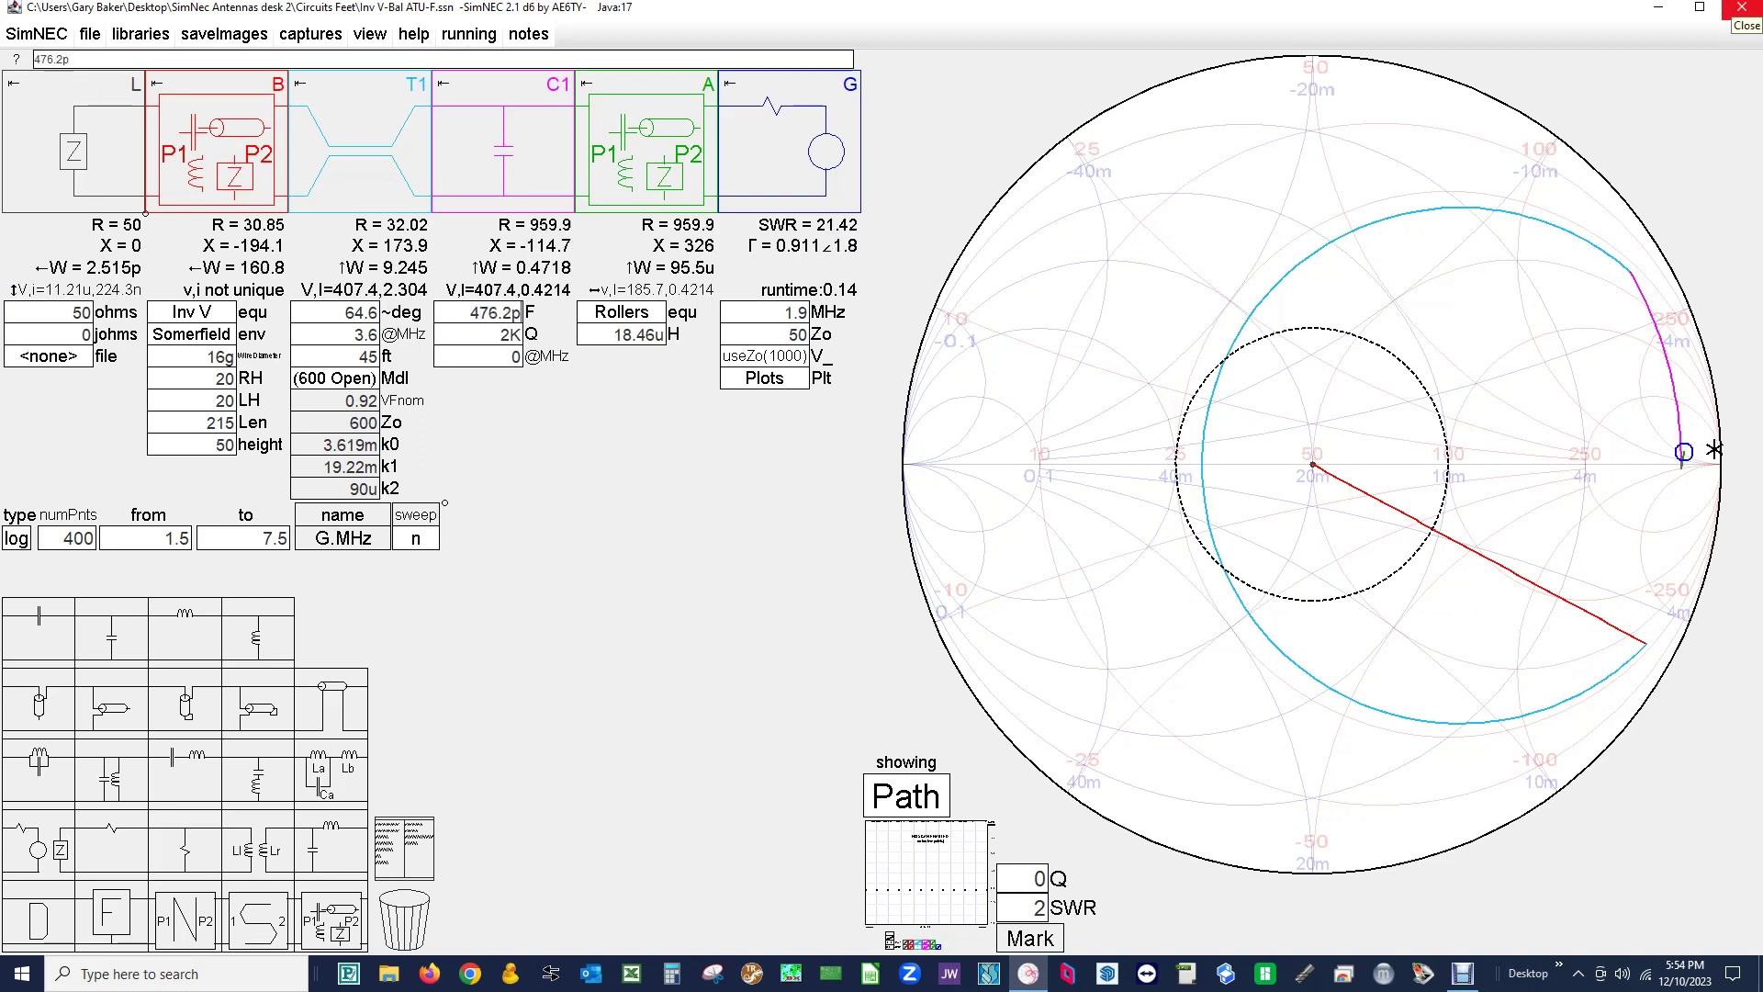
{"action": "key", "text": "Up"}
{"action": "key", "text": "Up"}
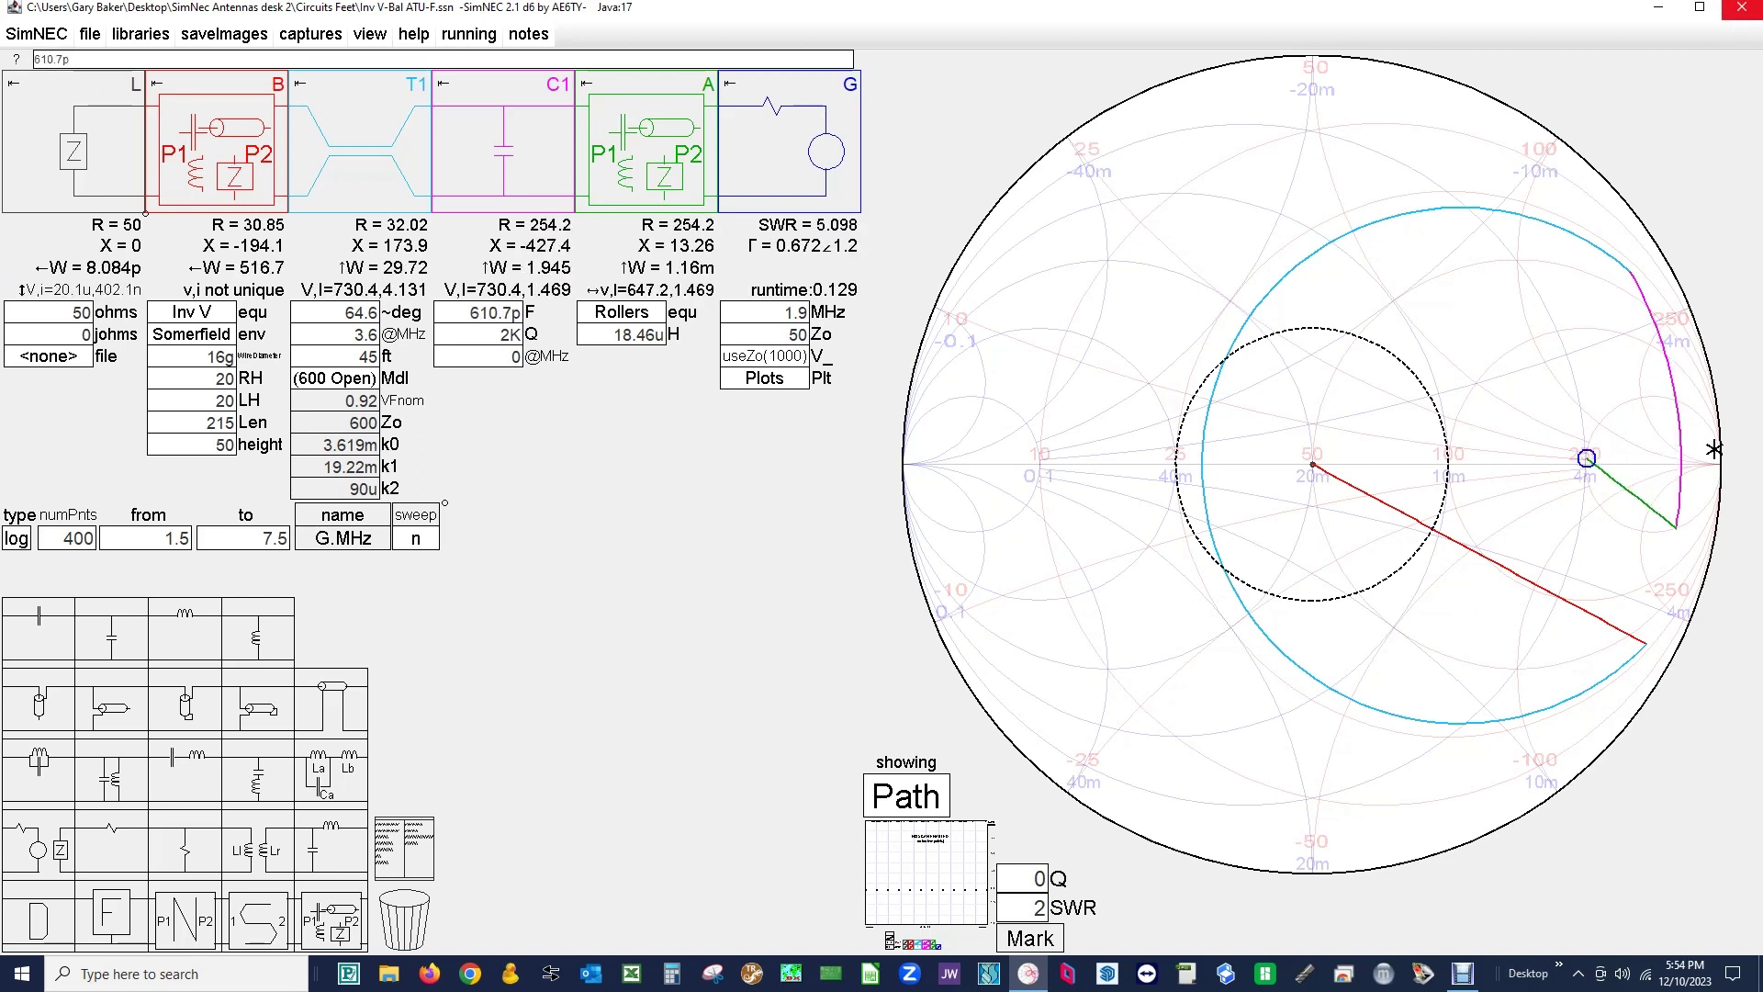
{"action": "key", "text": "Up"}
{"action": "key", "text": "Up"}
{"action": "key", "text": "Up"}
{"action": "key", "text": "Up"}
{"action": "key", "text": "Up"}
{"action": "key", "text": "Up"}
{"action": "key", "text": "Up"}
{"action": "key", "text": "Up"}
{"action": "key", "text": "Up"}
{"action": "key", "text": "Up"}
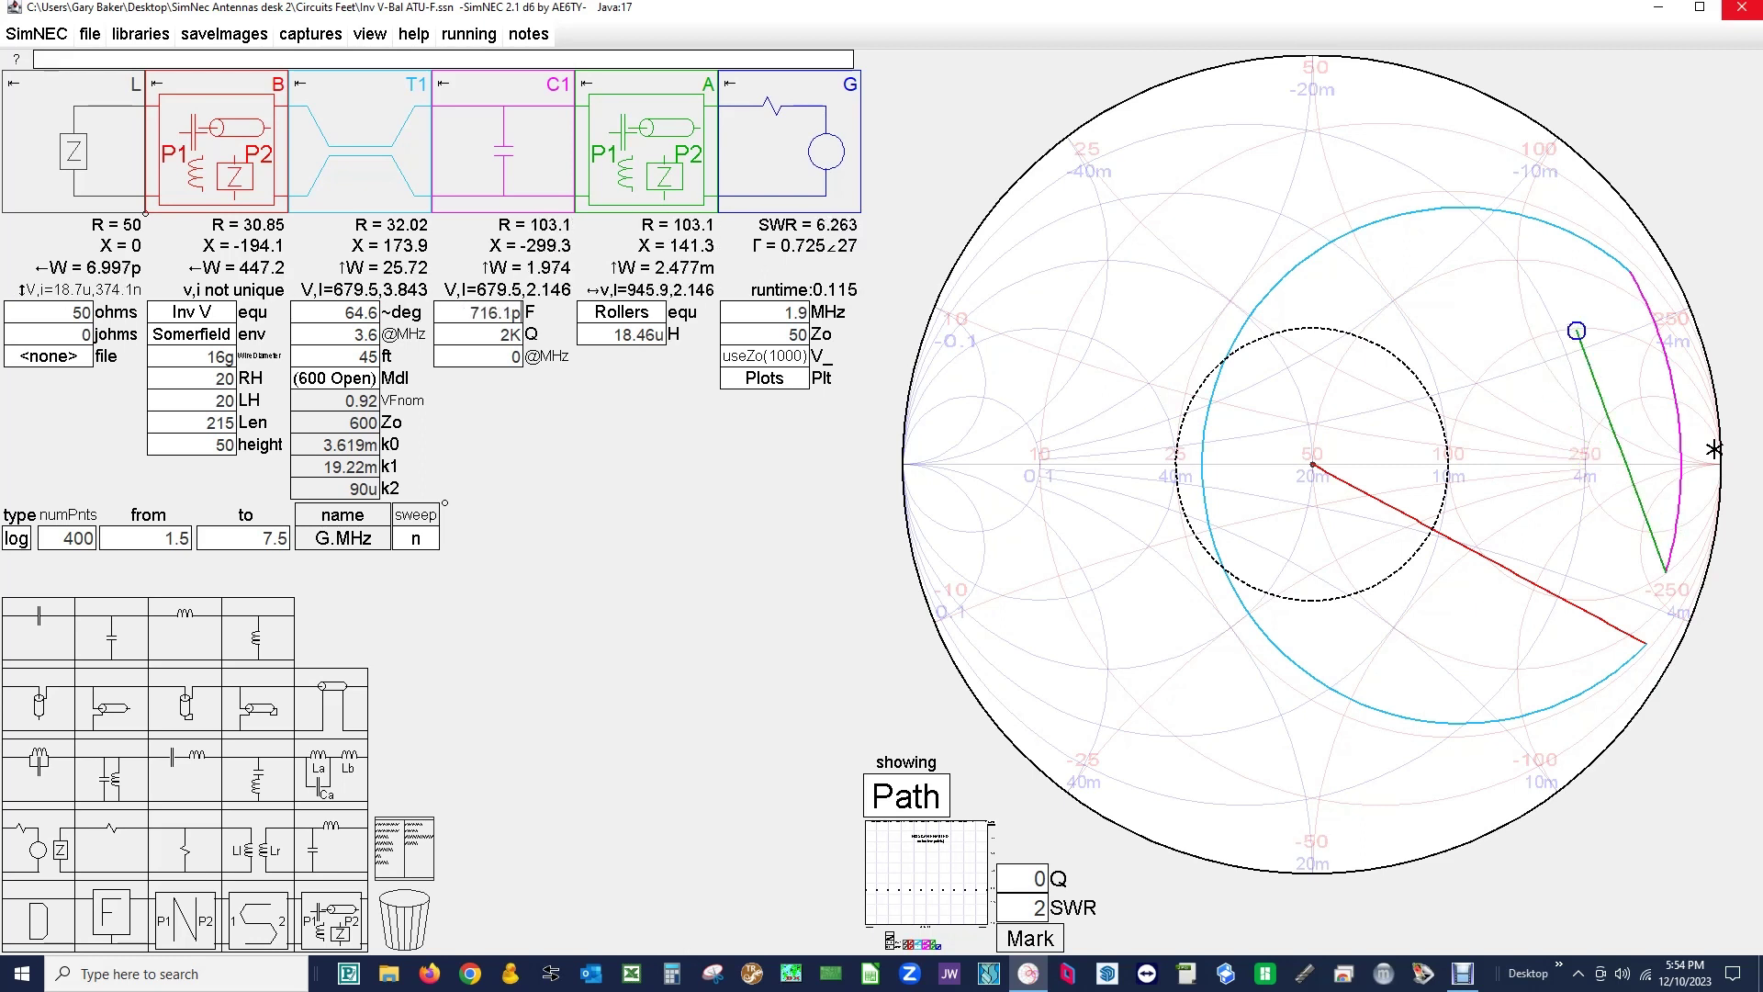
{"action": "key", "text": "Up"}
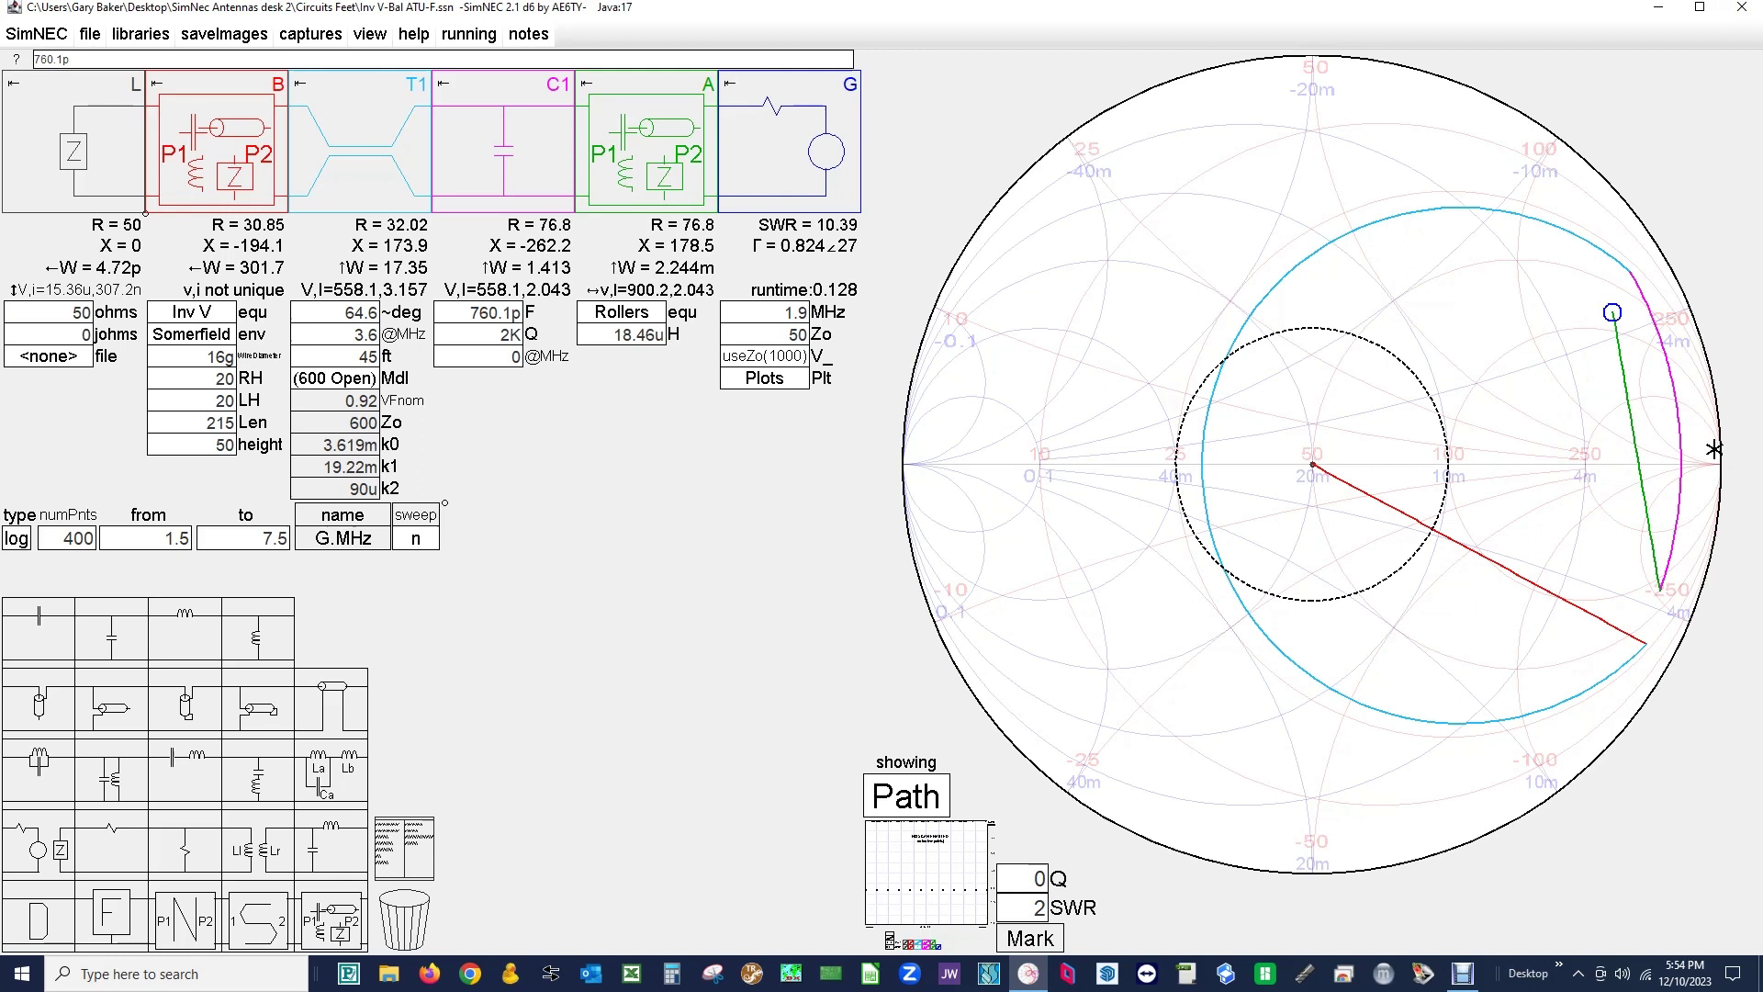
Lower the Rollers inductance in block A to 10.78 µH to bring the path endpoint towards the chart's centre.
{"action": "left_click", "coordinate": [639, 334]}
{"action": "scroll", "coordinate": [639, 334], "scroll_direction": "down", "scroll_amount": 20}
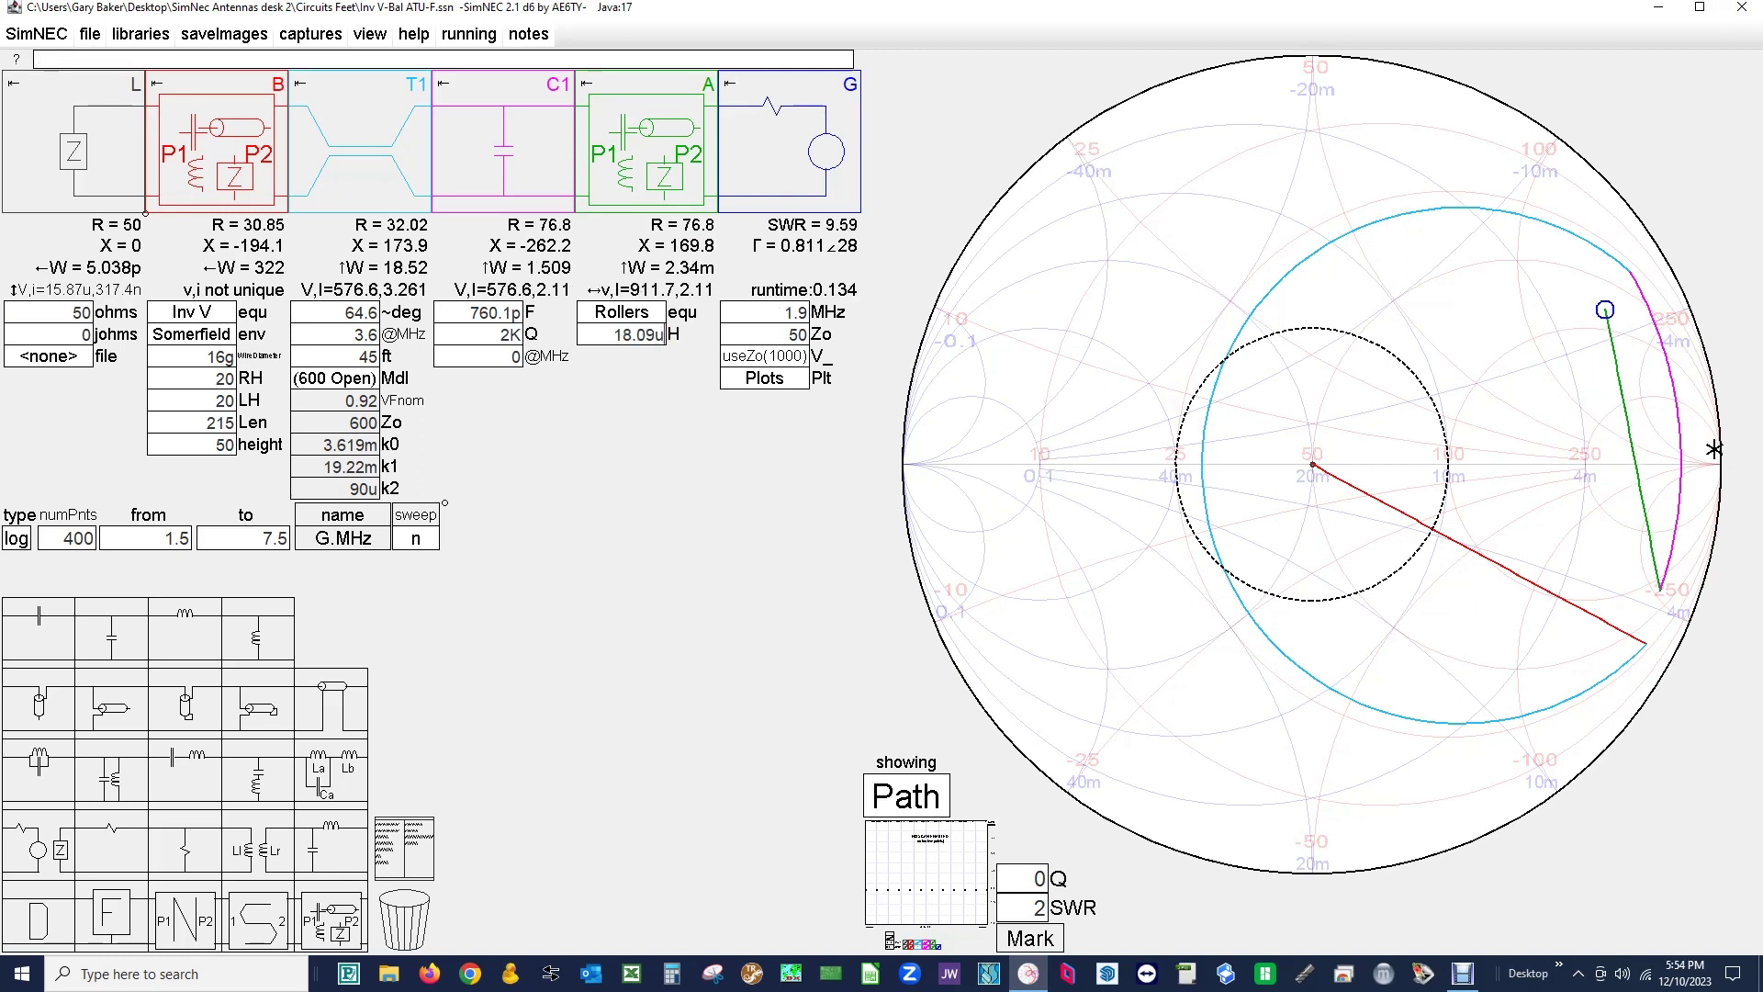
{"action": "scroll", "coordinate": [638, 334], "scroll_direction": "down", "scroll_amount": 5}
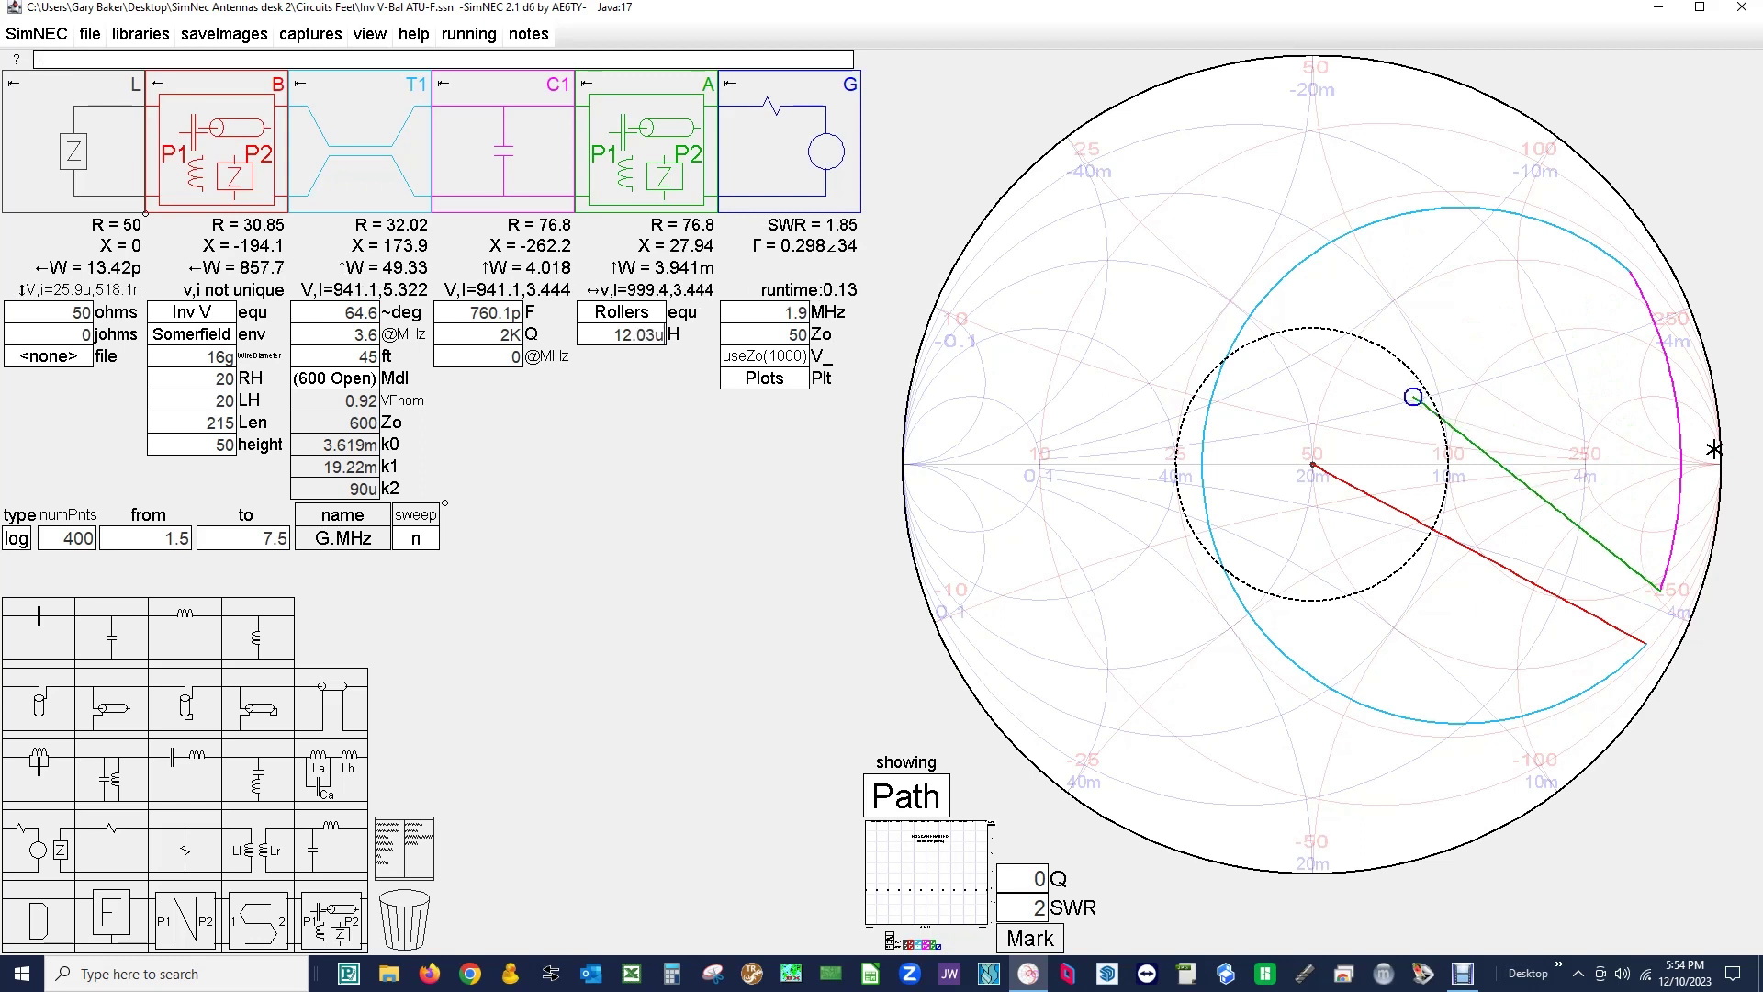
{"action": "scroll", "coordinate": [639, 334], "scroll_direction": "down", "scroll_amount": 1}
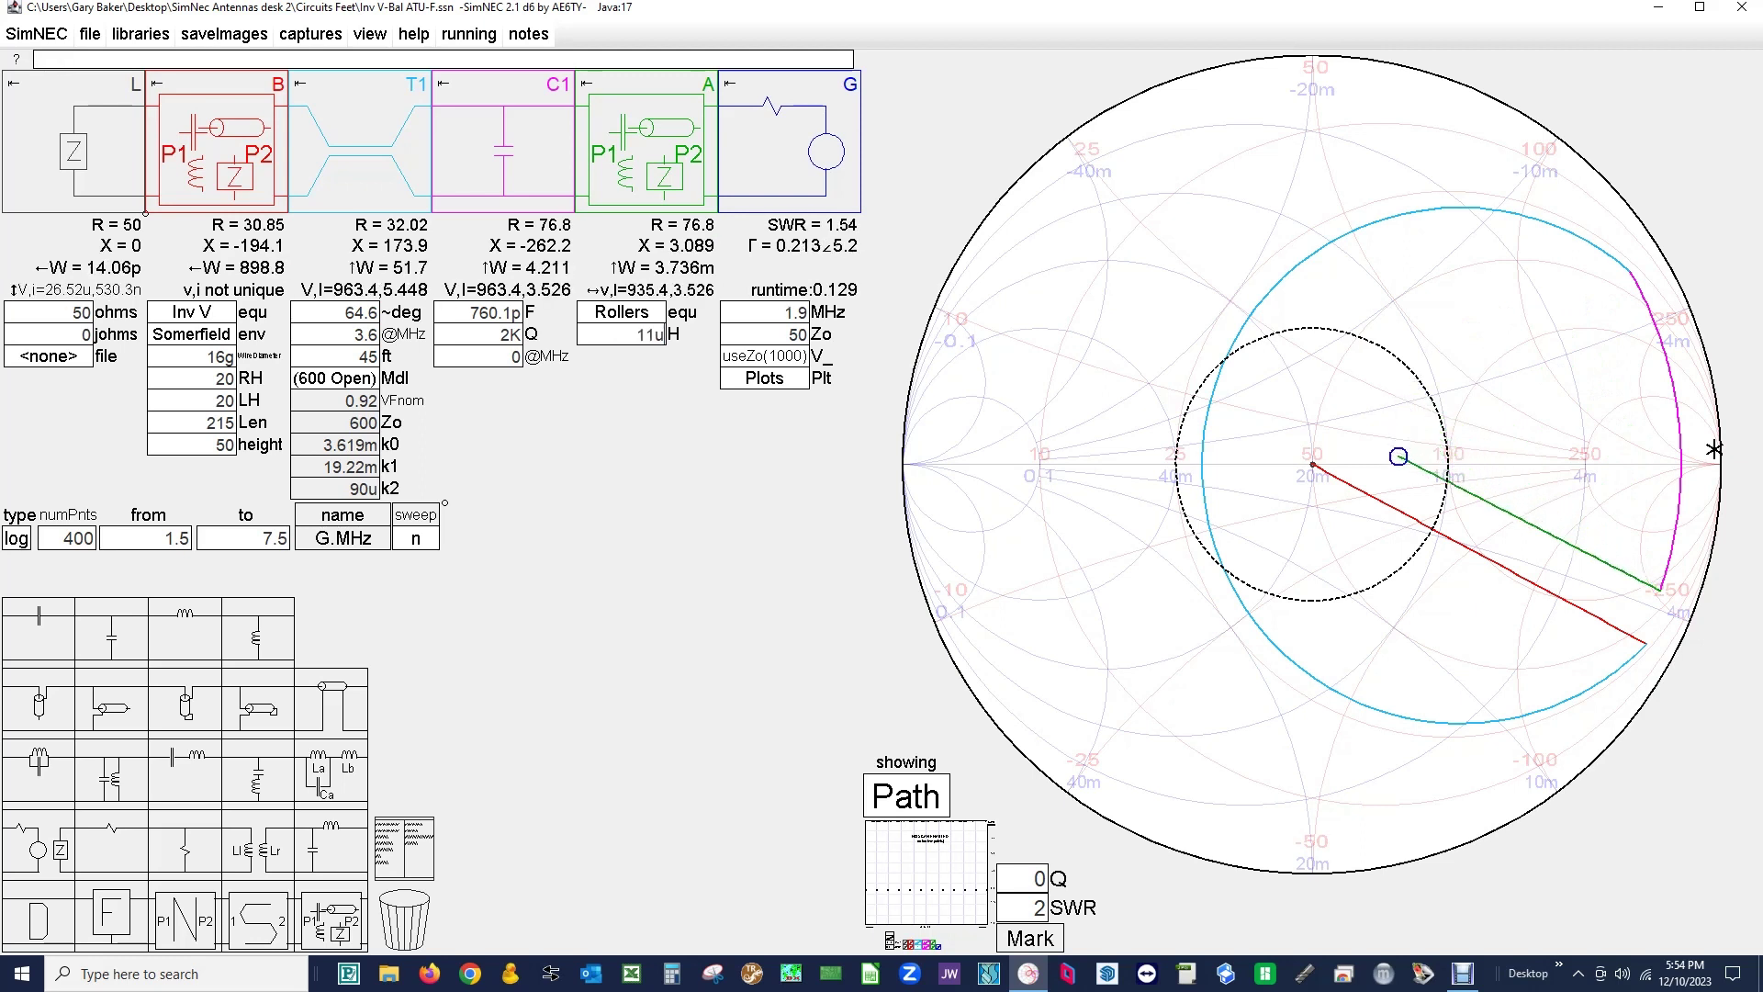
{"action": "scroll", "coordinate": [621, 334], "scroll_direction": "down", "scroll_amount": 2}
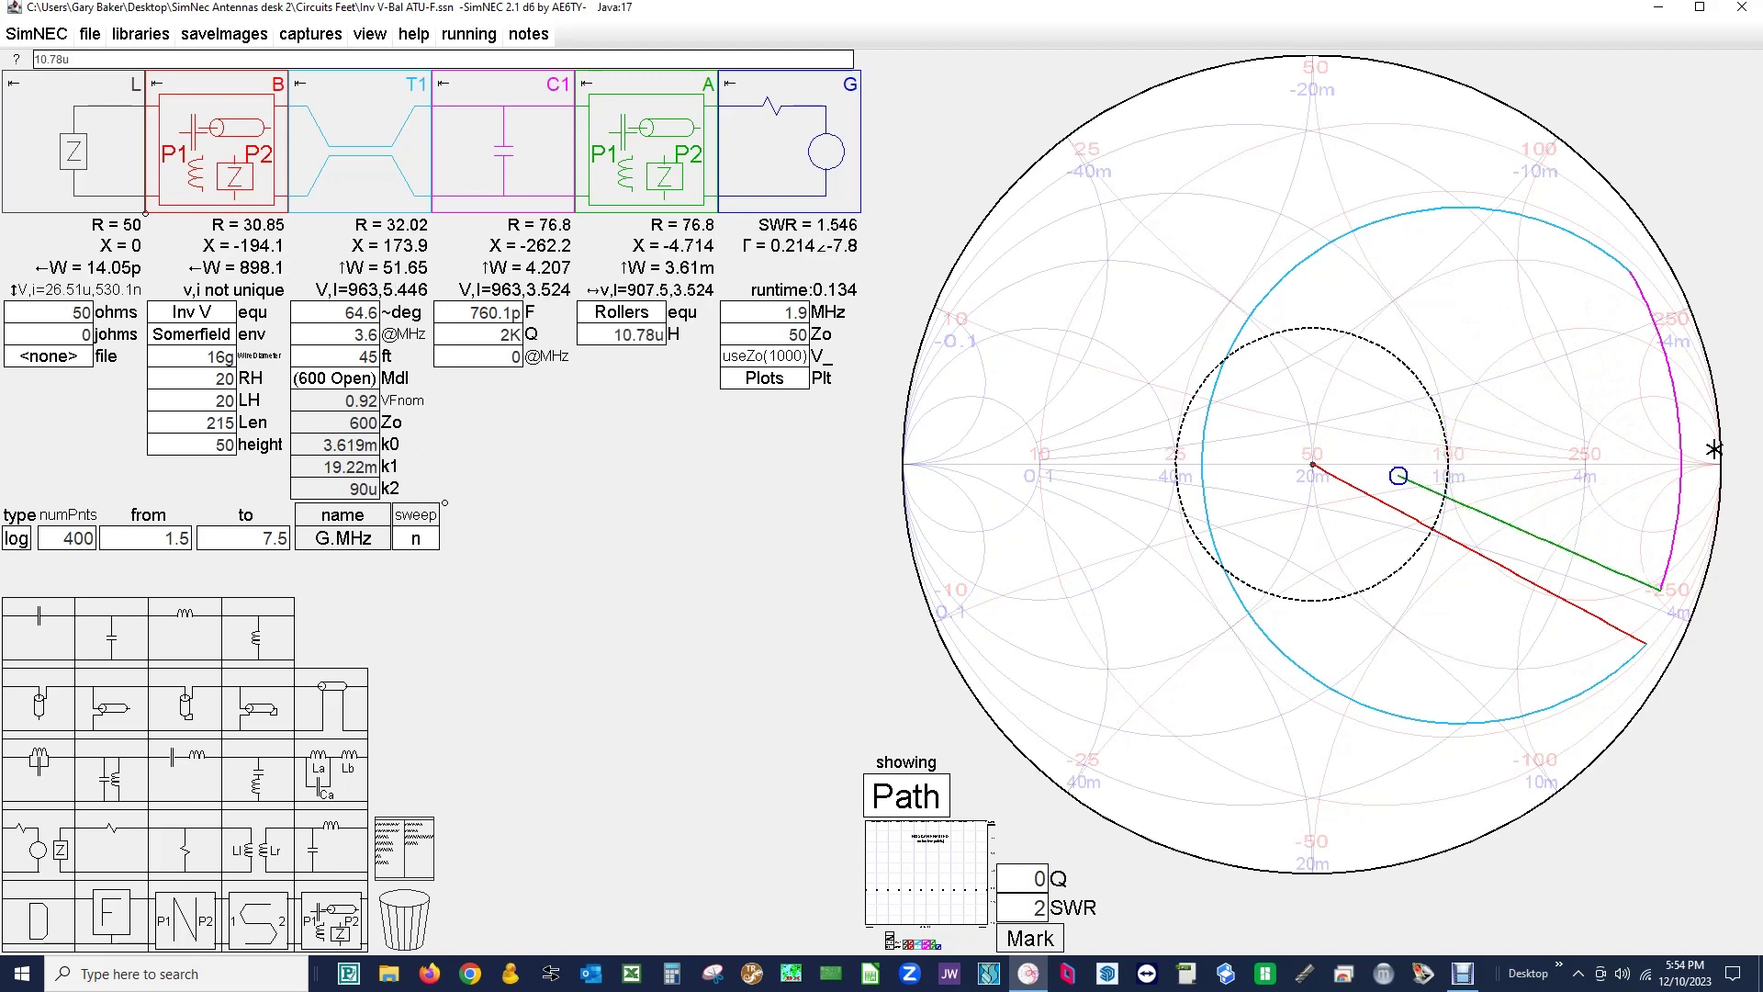
Raise capacitor C1 further to 839.7 pF.
{"action": "left_click", "coordinate": [495, 312]}
{"action": "scroll", "coordinate": [496, 312], "scroll_direction": "up", "scroll_amount": 7}
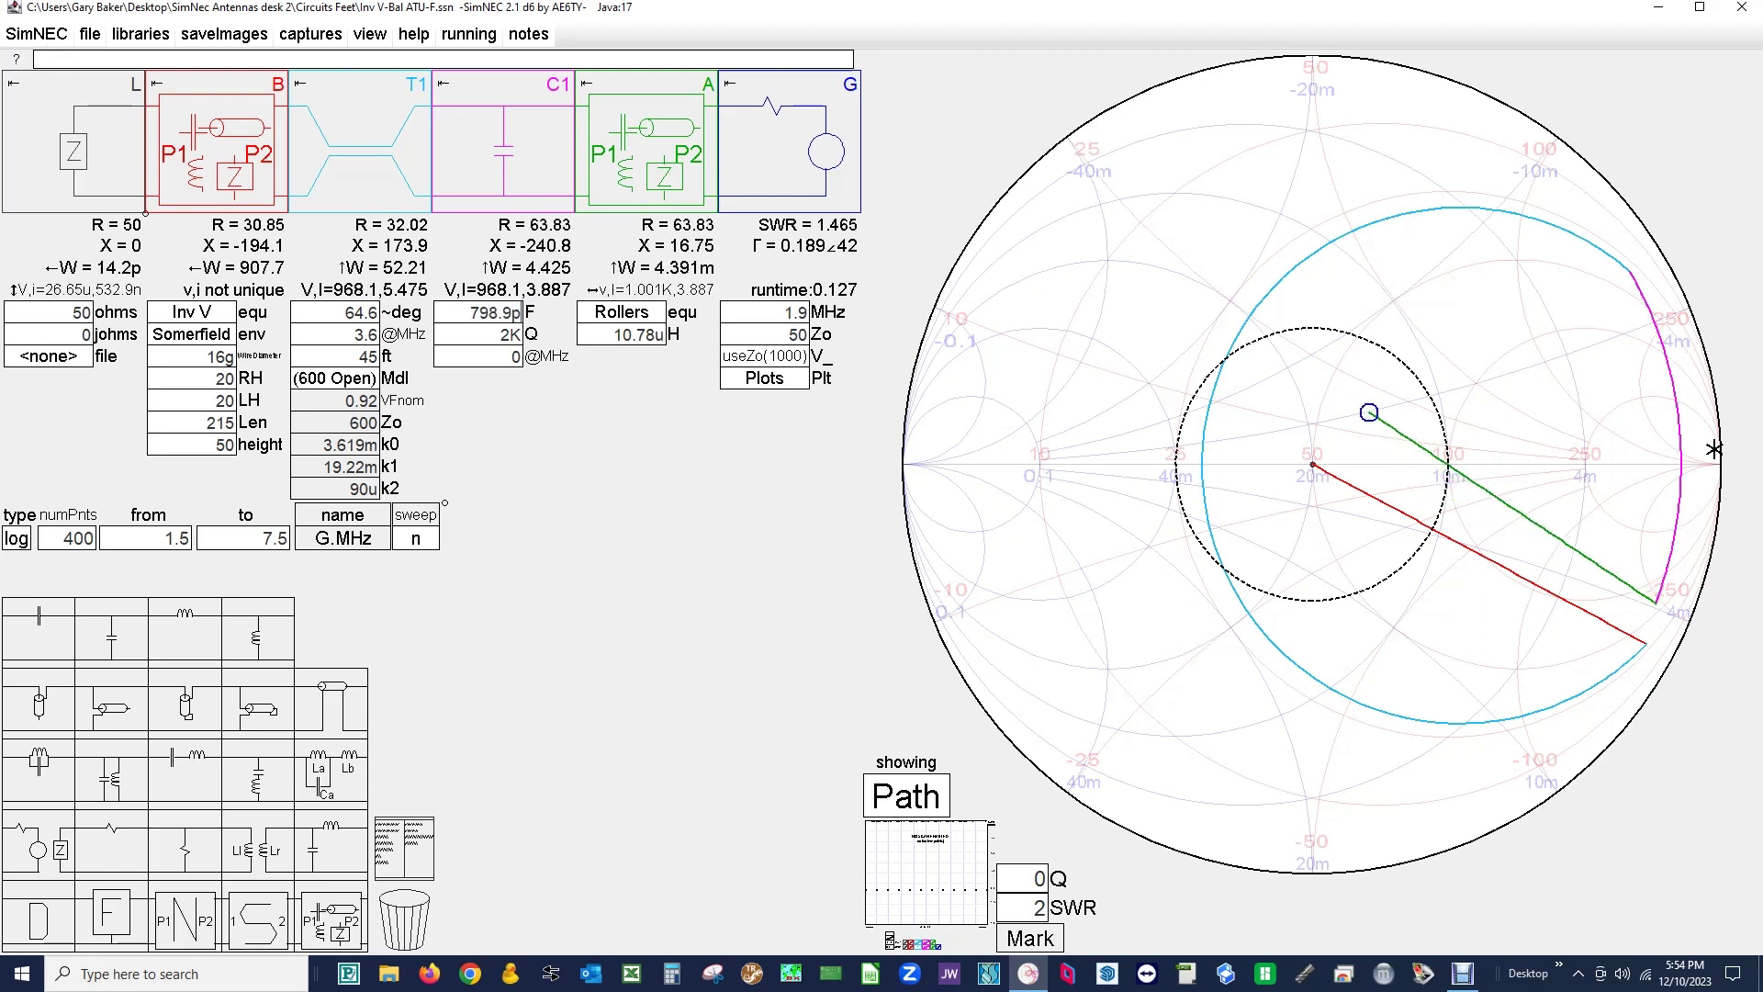
{"action": "scroll", "coordinate": [496, 312], "scroll_direction": "up", "scroll_amount": 3}
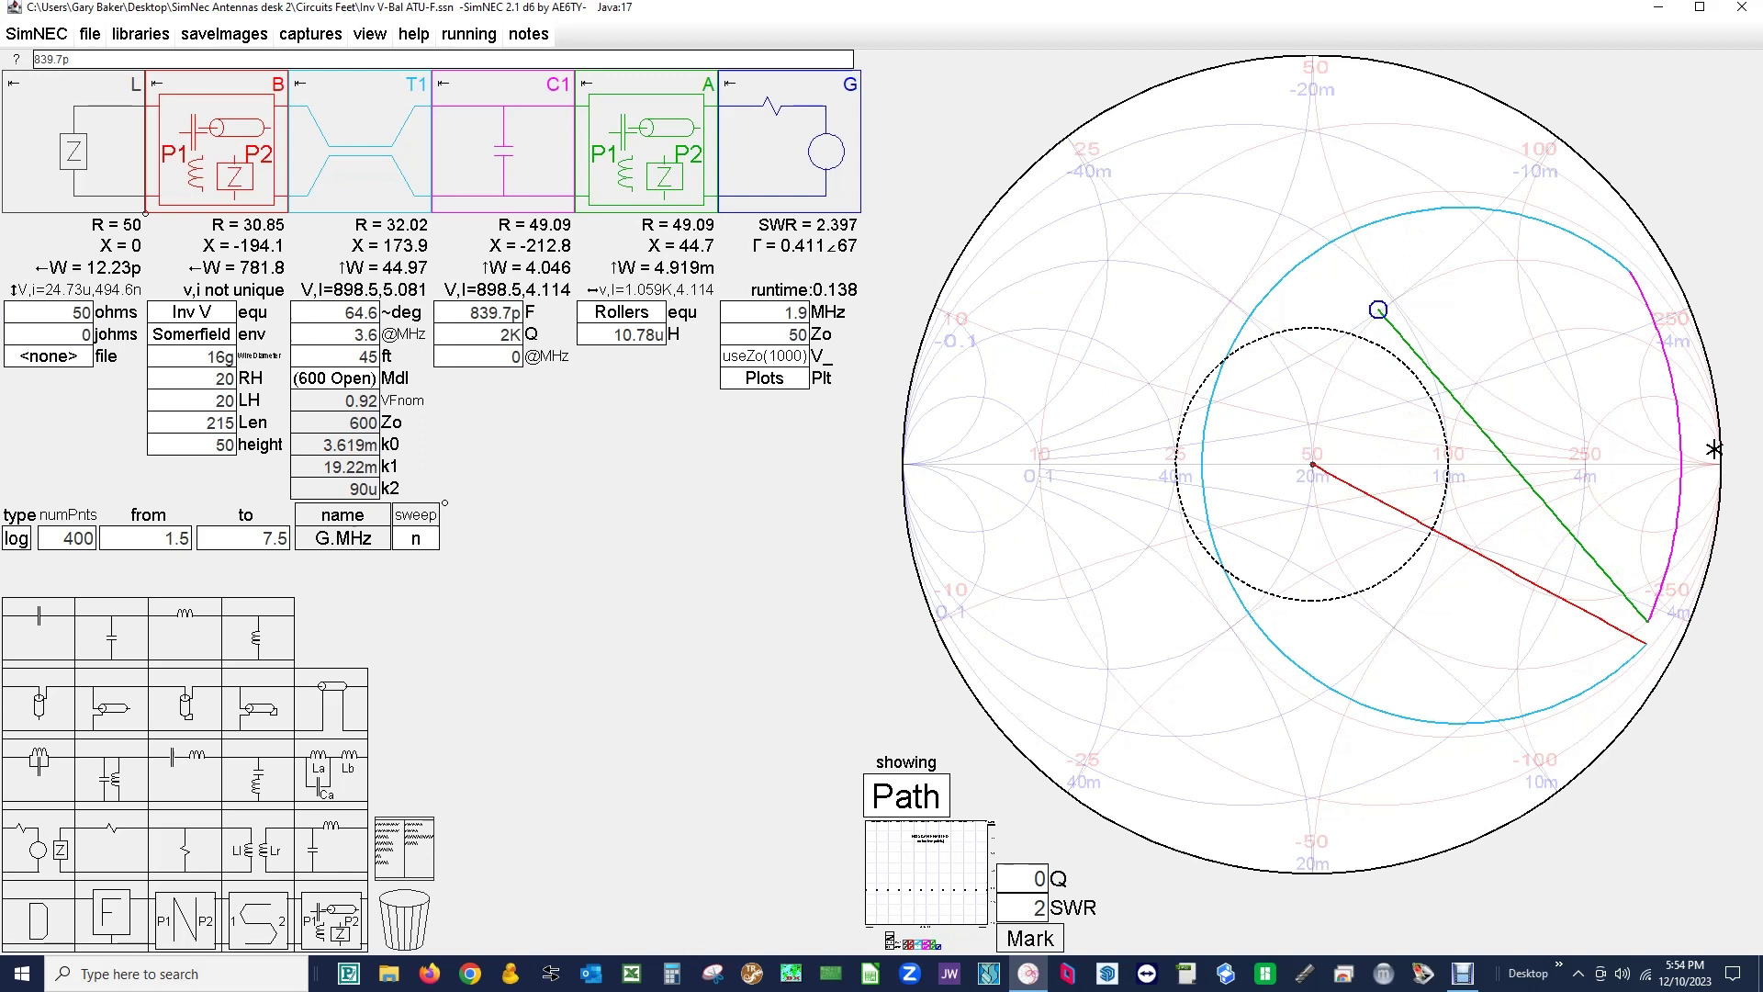
Fine-tune the Rollers inductance down to 8.927 µH so the path ends at the 50 ohm centre of the chart.
{"action": "left_click", "coordinate": [639, 334]}
{"action": "scroll", "coordinate": [638, 334], "scroll_direction": "down", "scroll_amount": 7}
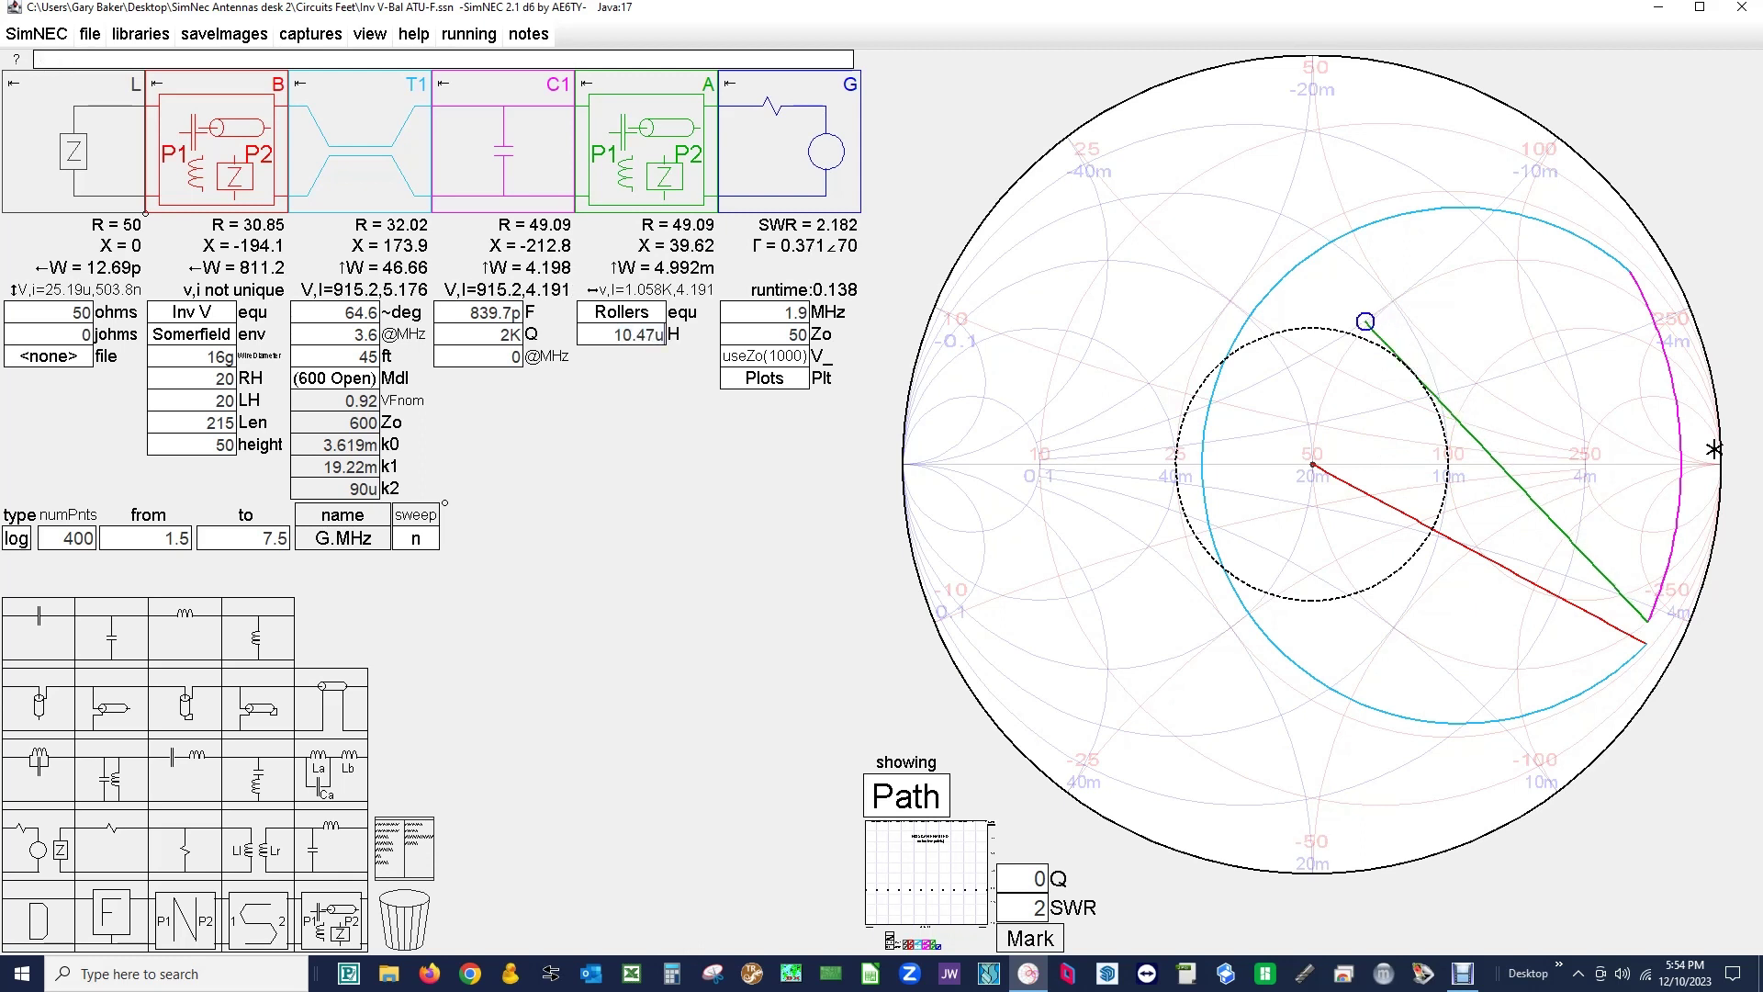
{"action": "scroll", "coordinate": [638, 335], "scroll_direction": "down", "scroll_amount": 9}
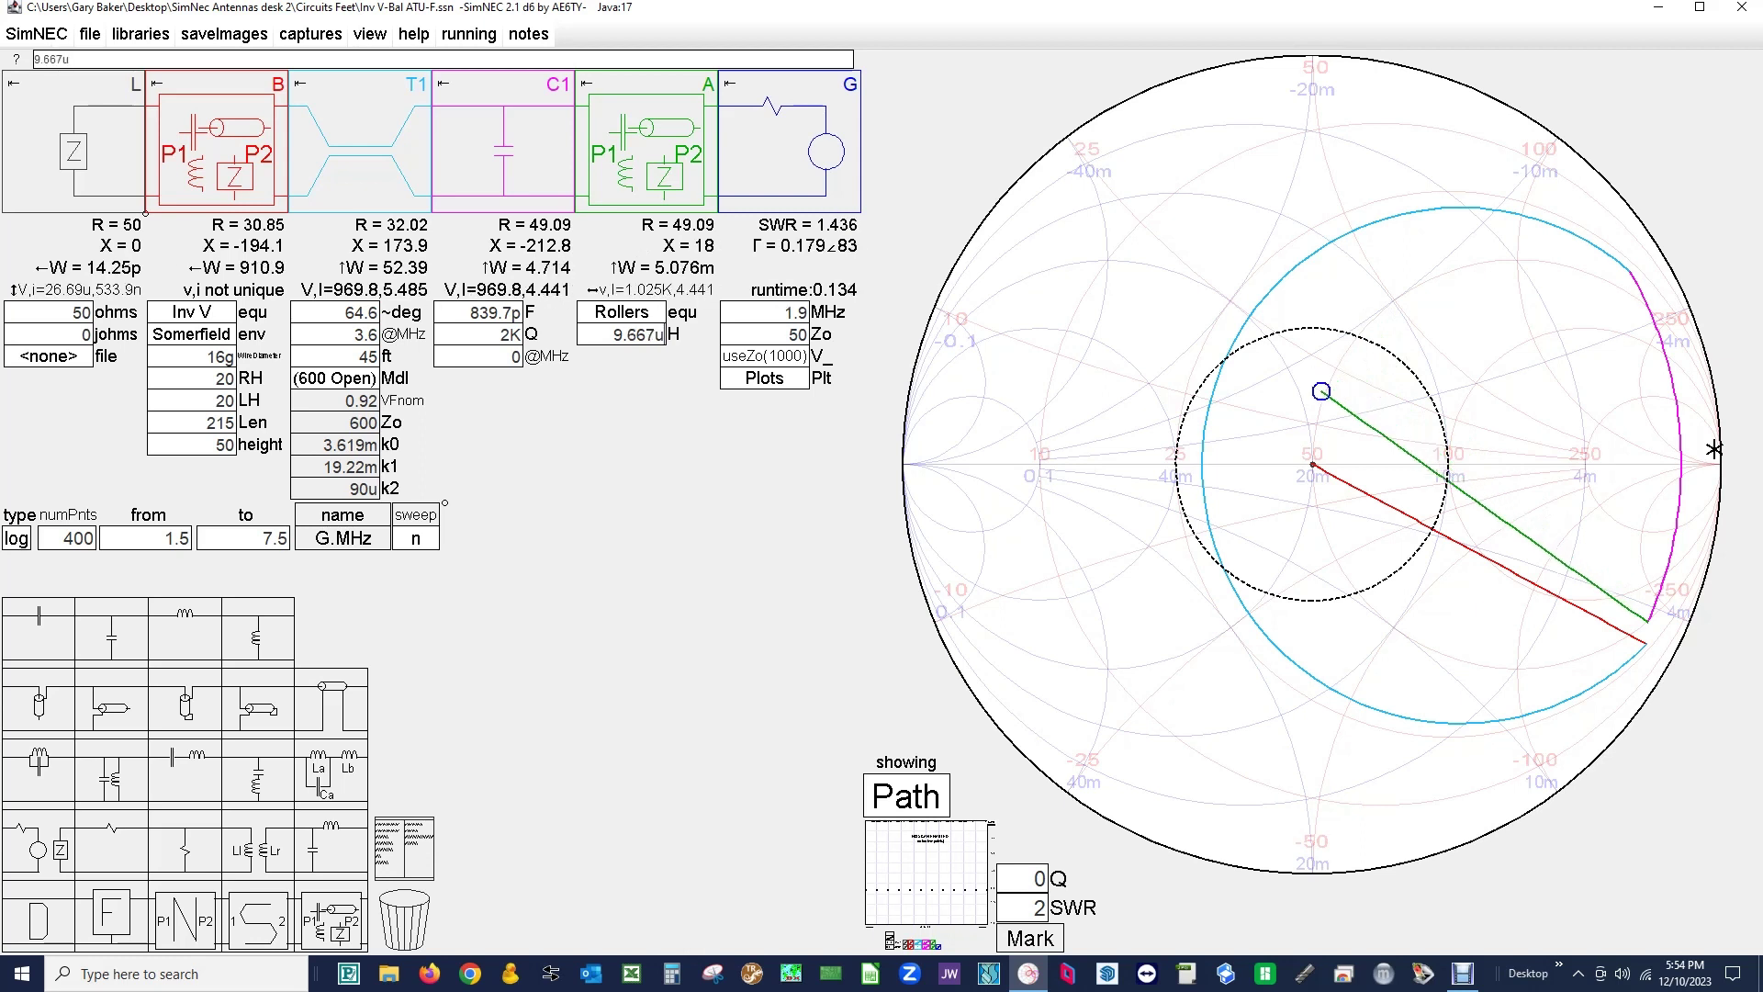
{"action": "scroll", "coordinate": [638, 334], "scroll_direction": "down", "scroll_amount": 3}
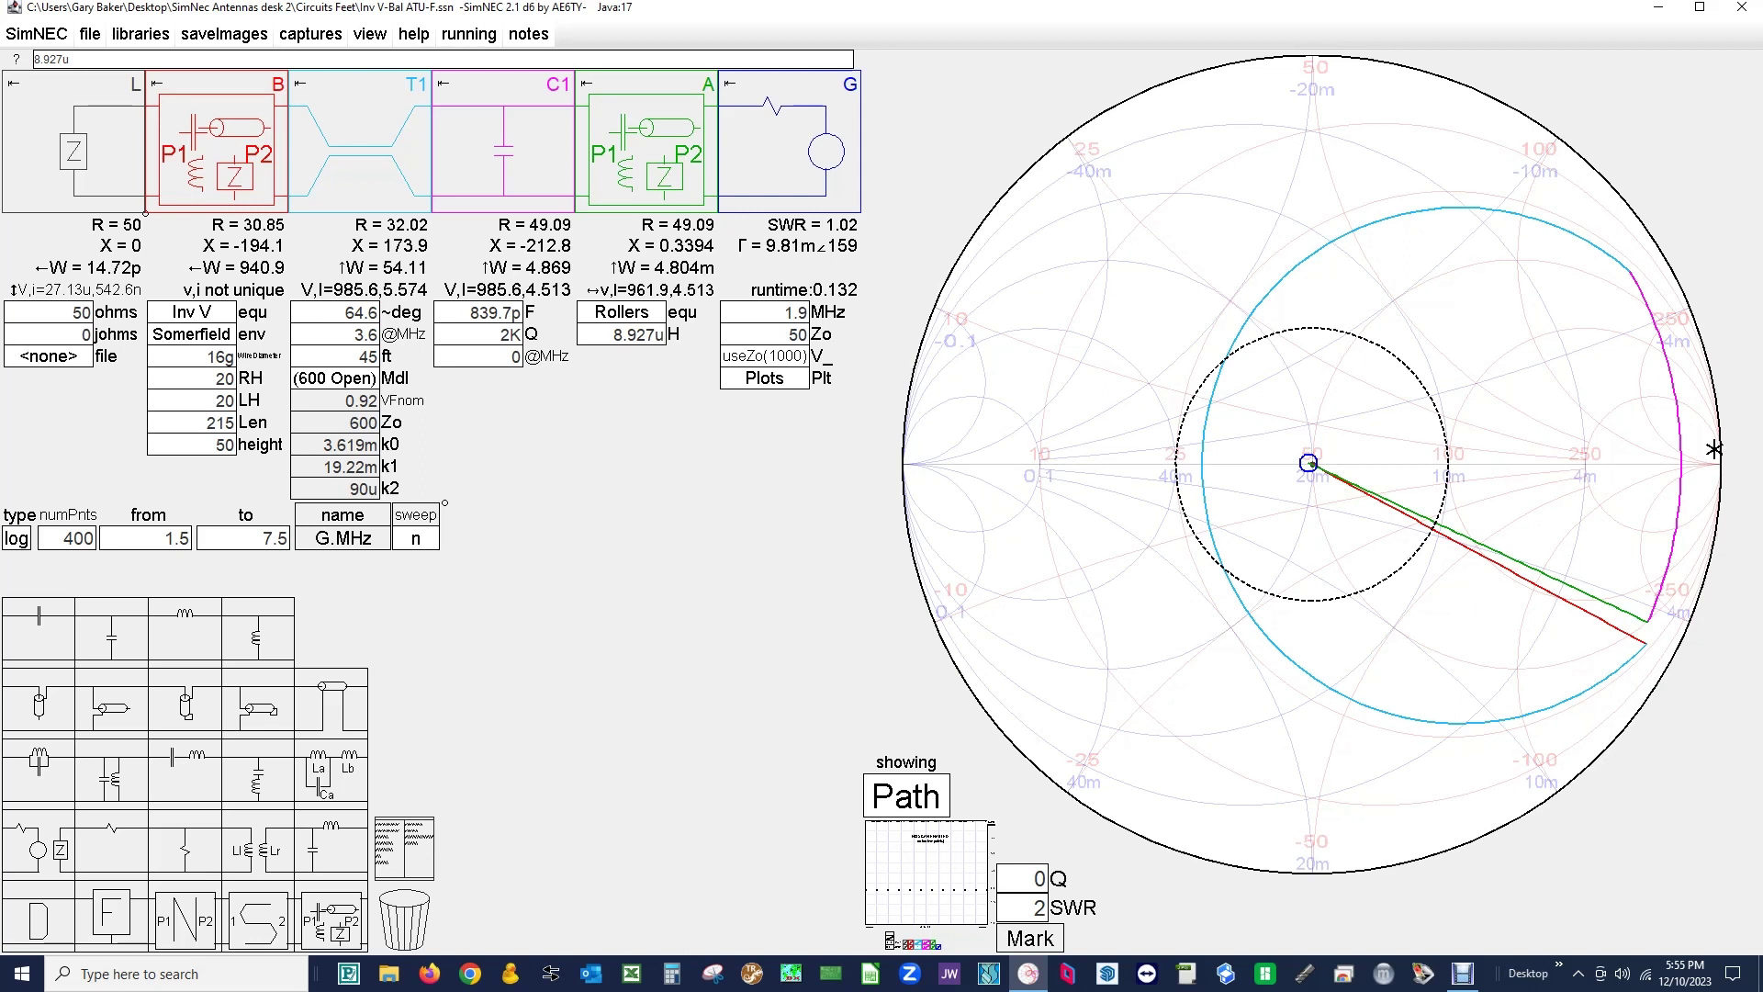
Set the generator frequency to 3.9 MHz.
{"action": "left_click", "coordinate": [794, 313]}
{"action": "type", "text": "3.9"}
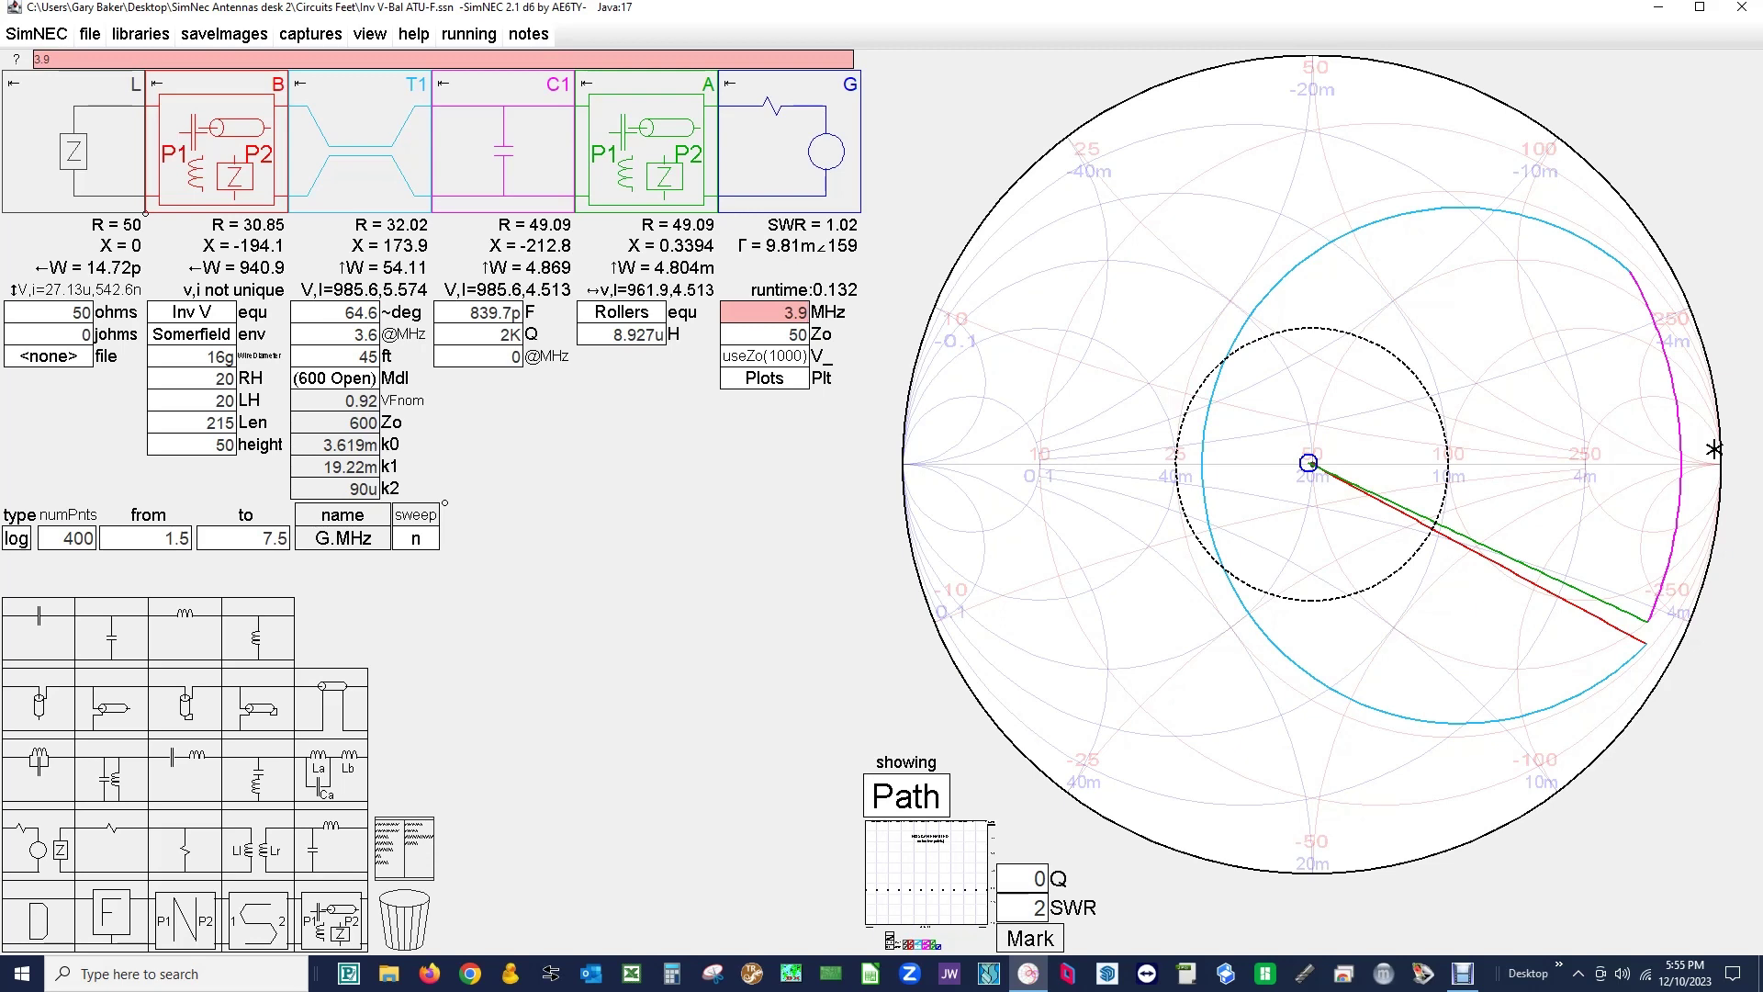
{"action": "key", "text": "Tab"}
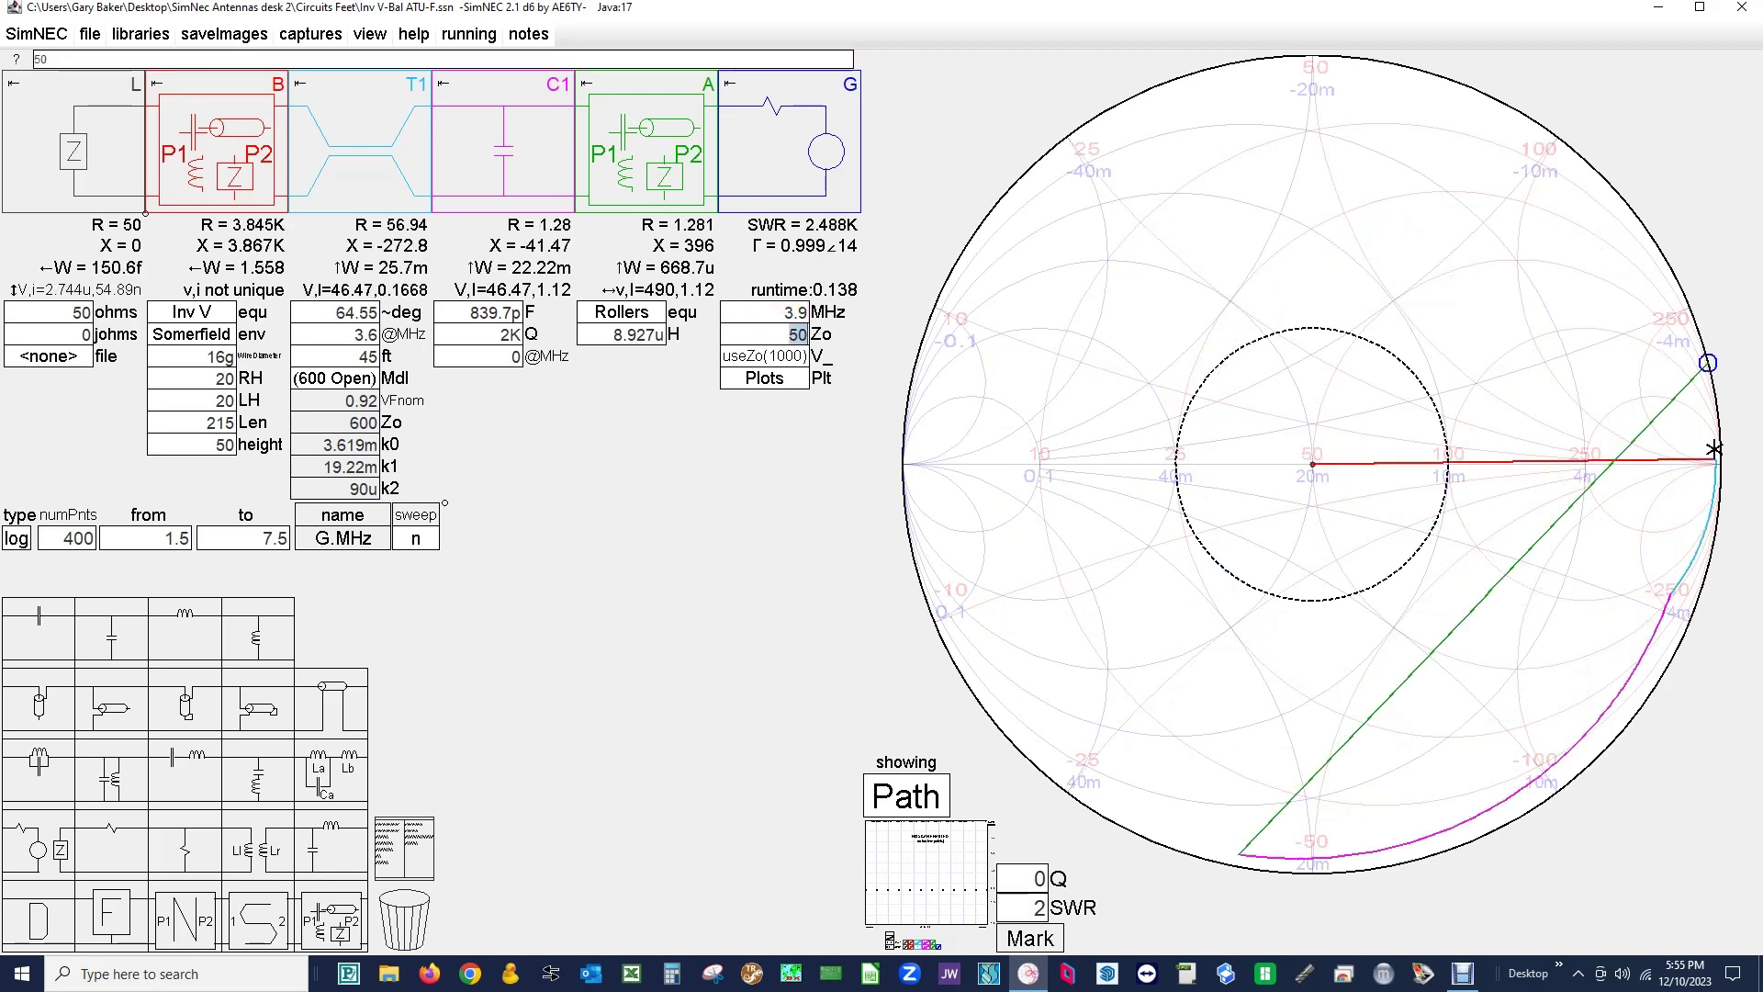
Lower capacitor C1 in increments to 25.54 pF, watching how the path shifts on the Smith chart.
{"action": "left_click", "coordinate": [495, 312]}
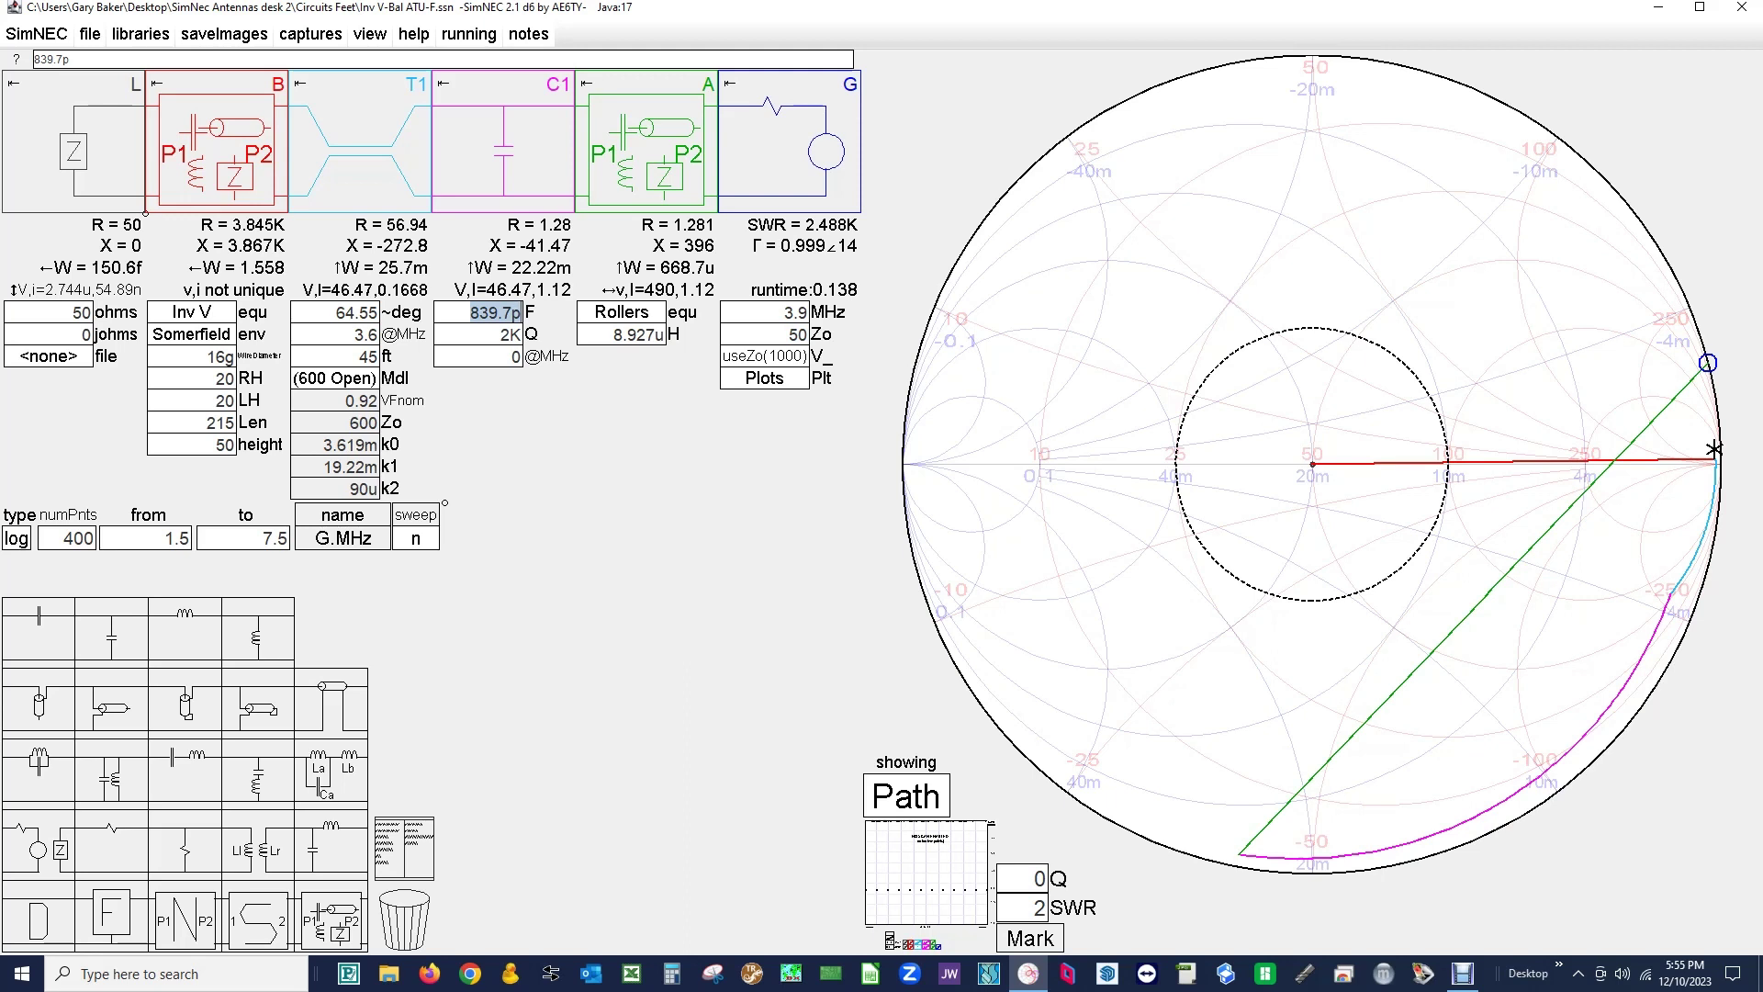
{"action": "scroll", "coordinate": [495, 312], "scroll_direction": "down", "scroll_amount": 20}
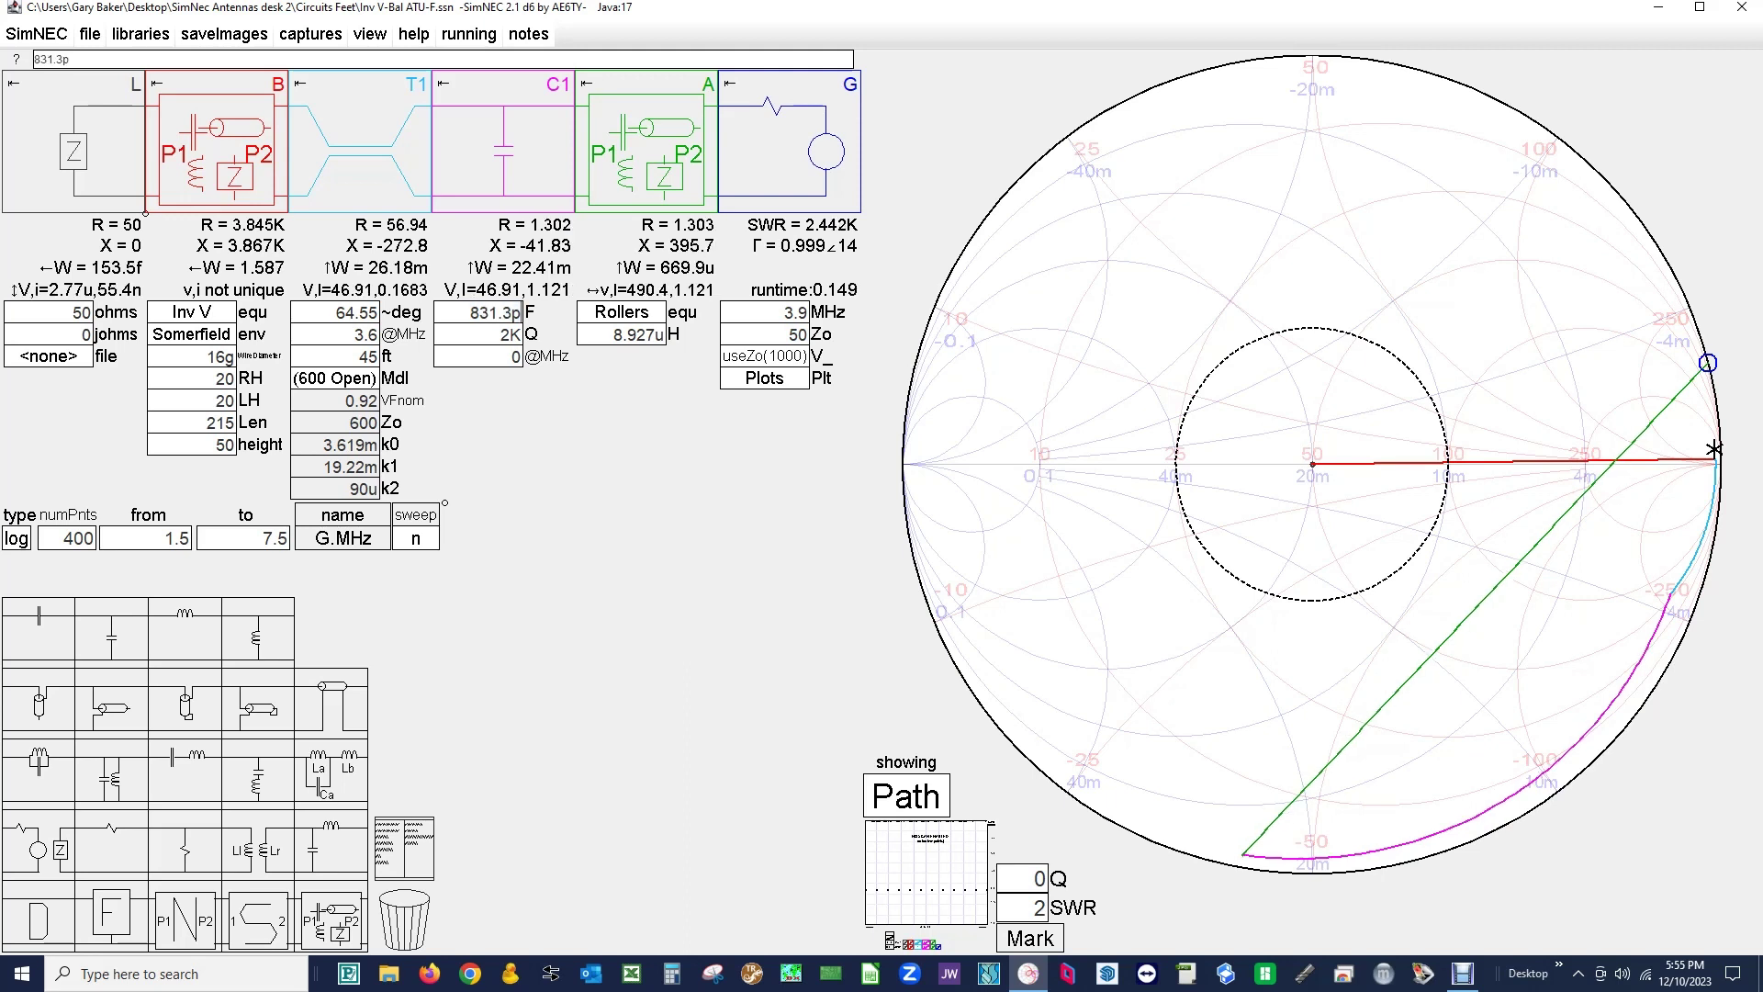
{"action": "key", "text": "Down"}
{"action": "key", "text": "Down"}
{"action": "key", "text": "Down"}
{"action": "key", "text": "Down"}
{"action": "key", "text": "Down"}
{"action": "key", "text": "Down"}
{"action": "key", "text": "Down"}
{"action": "key", "text": "Down"}
{"action": "key", "text": "Down"}
{"action": "key", "text": "Down"}
{"action": "key", "text": "Down"}
{"action": "key", "text": "Down"}
{"action": "key", "text": "Down"}
{"action": "key", "text": "Down"}
{"action": "key", "text": "Down"}
{"action": "key", "text": "Down"}
{"action": "key", "text": "Down"}
{"action": "key", "text": "Down"}
{"action": "key", "text": "Down"}
{"action": "key", "text": "Down"}
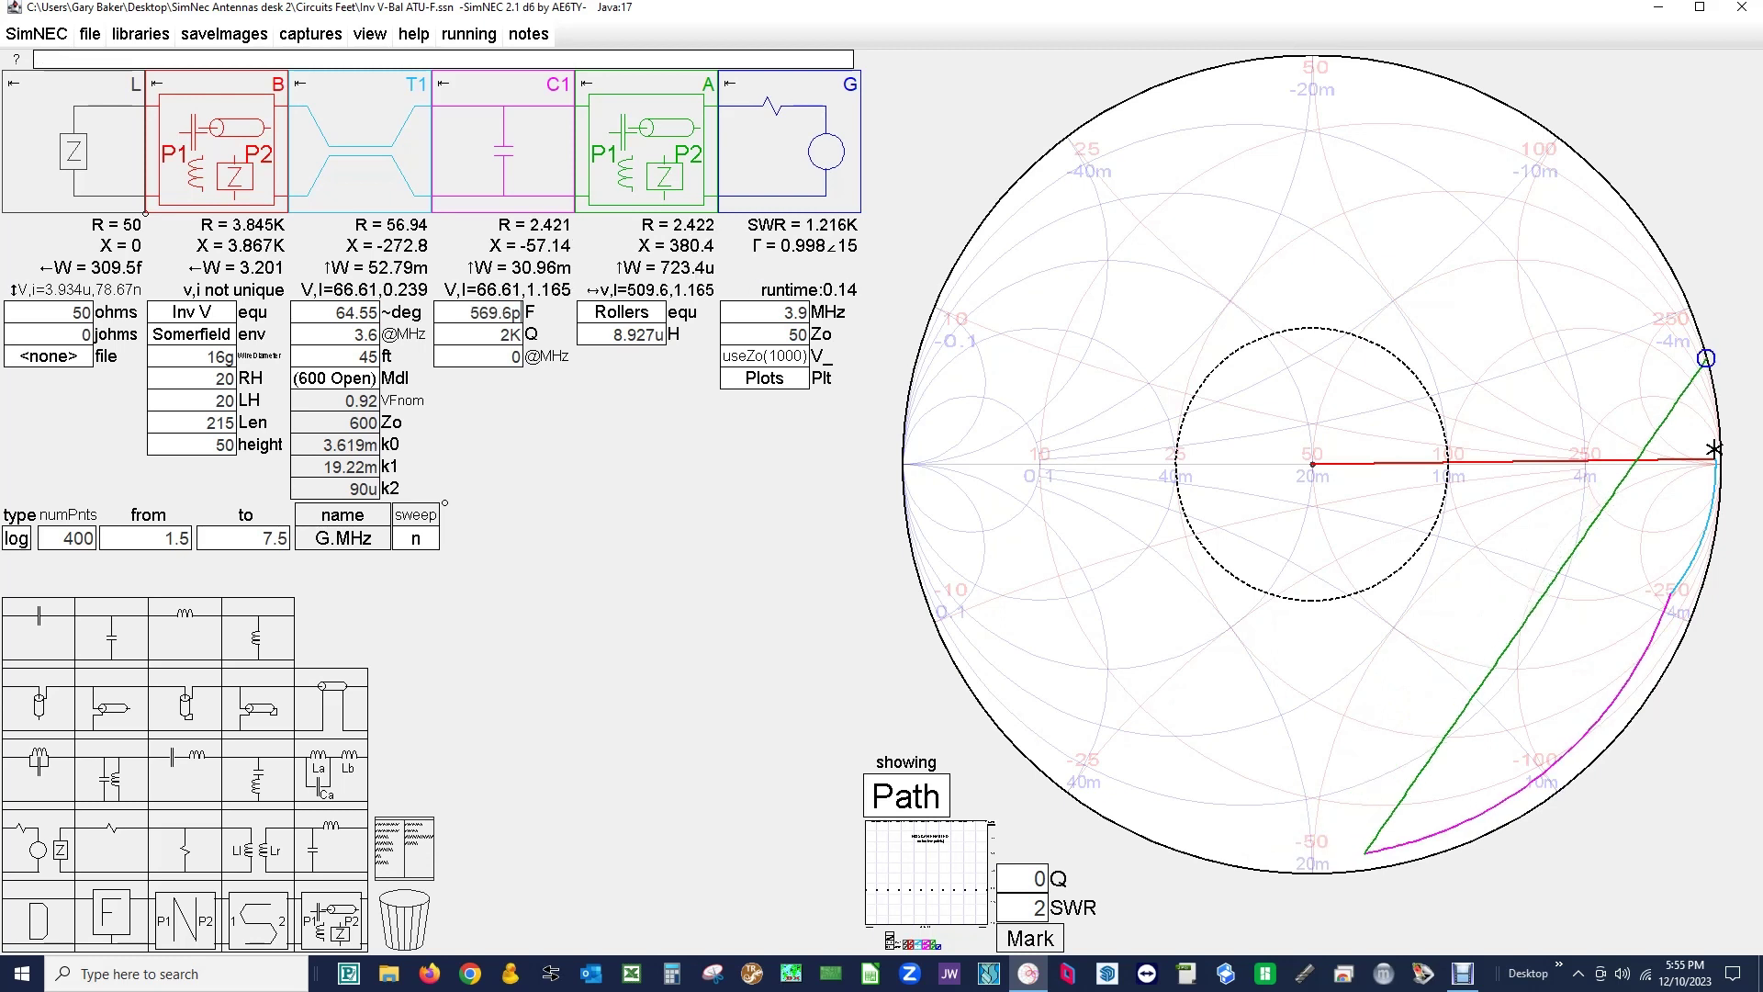
{"action": "key", "text": "Down"}
{"action": "key", "text": "Down"}
{"action": "key", "text": "Down"}
{"action": "key", "text": "Down"}
{"action": "key", "text": "Down"}
{"action": "key", "text": "Down"}
{"action": "key", "text": "Down"}
{"action": "key", "text": "Down"}
{"action": "key", "text": "Down"}
{"action": "key", "text": "Down"}
{"action": "key", "text": "Down"}
{"action": "key", "text": "Down"}
{"action": "key", "text": "Down"}
{"action": "key", "text": "Down"}
{"action": "key", "text": "Down"}
{"action": "key", "text": "Down"}
{"action": "key", "text": "Down"}
{"action": "key", "text": "Down"}
{"action": "key", "text": "Down"}
{"action": "key", "text": "Down"}
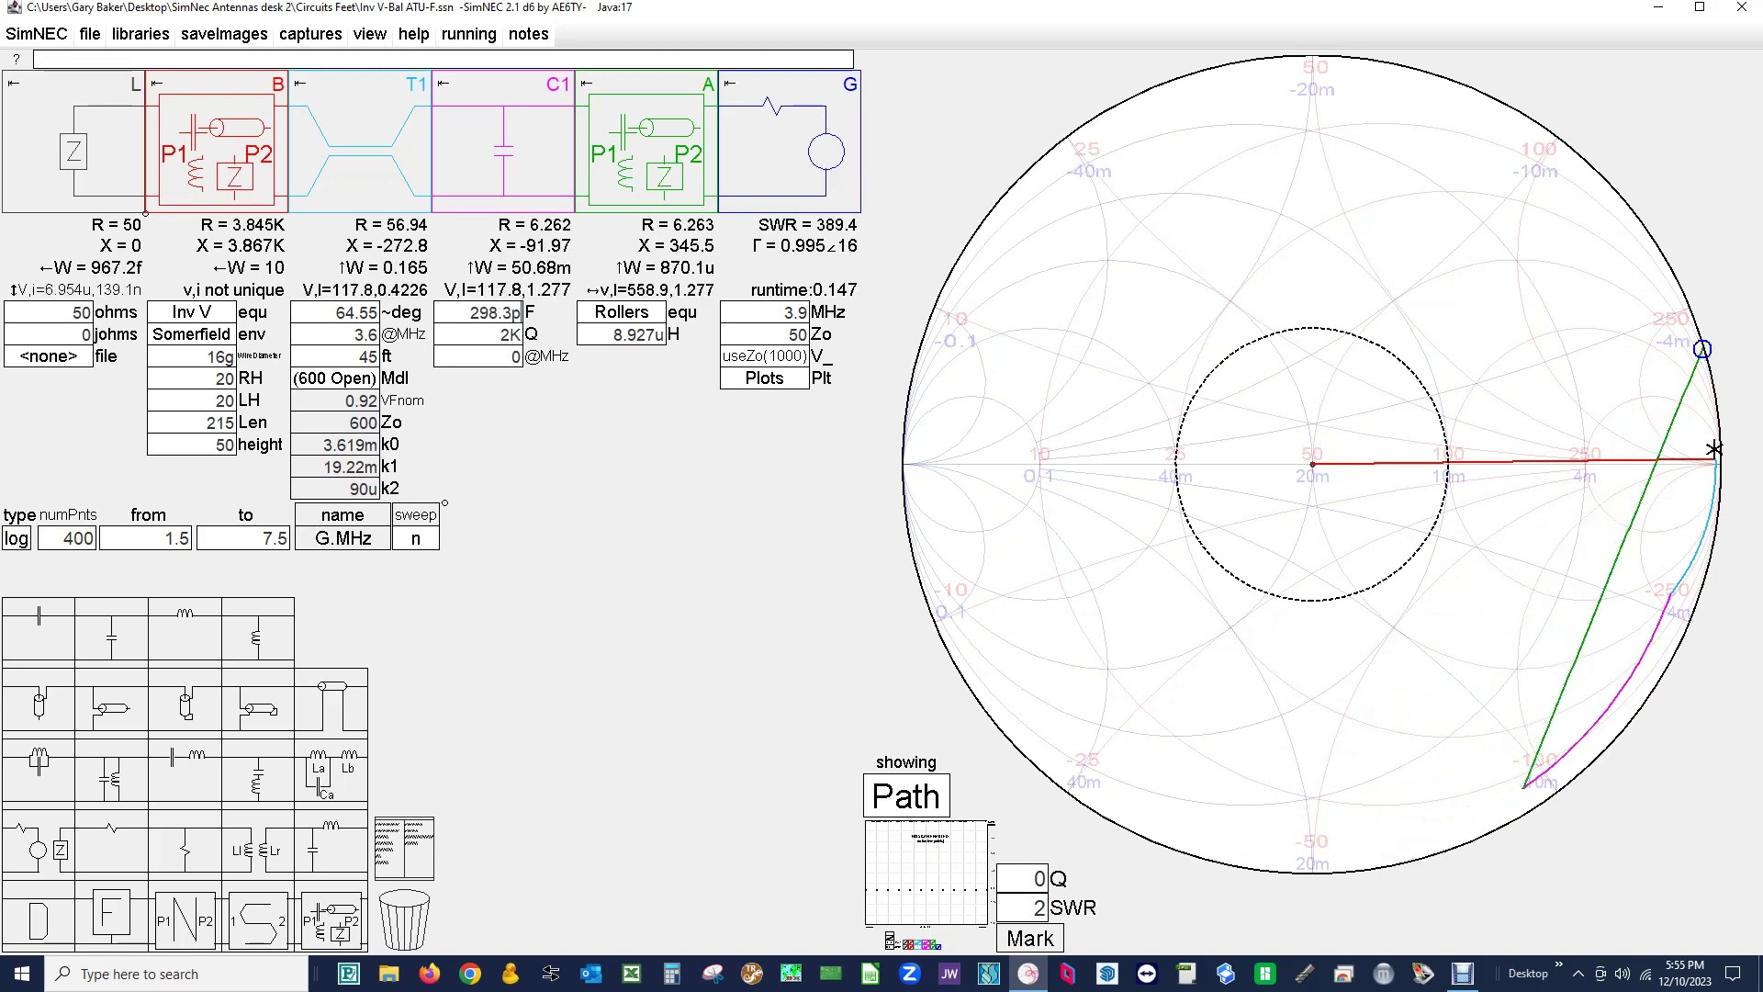
{"action": "key", "text": "Down"}
{"action": "key", "text": "Down"}
{"action": "key", "text": "Down"}
{"action": "key", "text": "Down"}
{"action": "key", "text": "Down"}
{"action": "key", "text": "Down"}
{"action": "key", "text": "Down"}
{"action": "key", "text": "Down"}
{"action": "key", "text": "Down"}
{"action": "key", "text": "Down"}
{"action": "key", "text": "Down"}
{"action": "key", "text": "Down"}
{"action": "key", "text": "Down"}
{"action": "key", "text": "Down"}
{"action": "key", "text": "Down"}
{"action": "key", "text": "Down"}
{"action": "key", "text": "Down"}
{"action": "key", "text": "Down"}
{"action": "key", "text": "Down"}
{"action": "key", "text": "Down"}
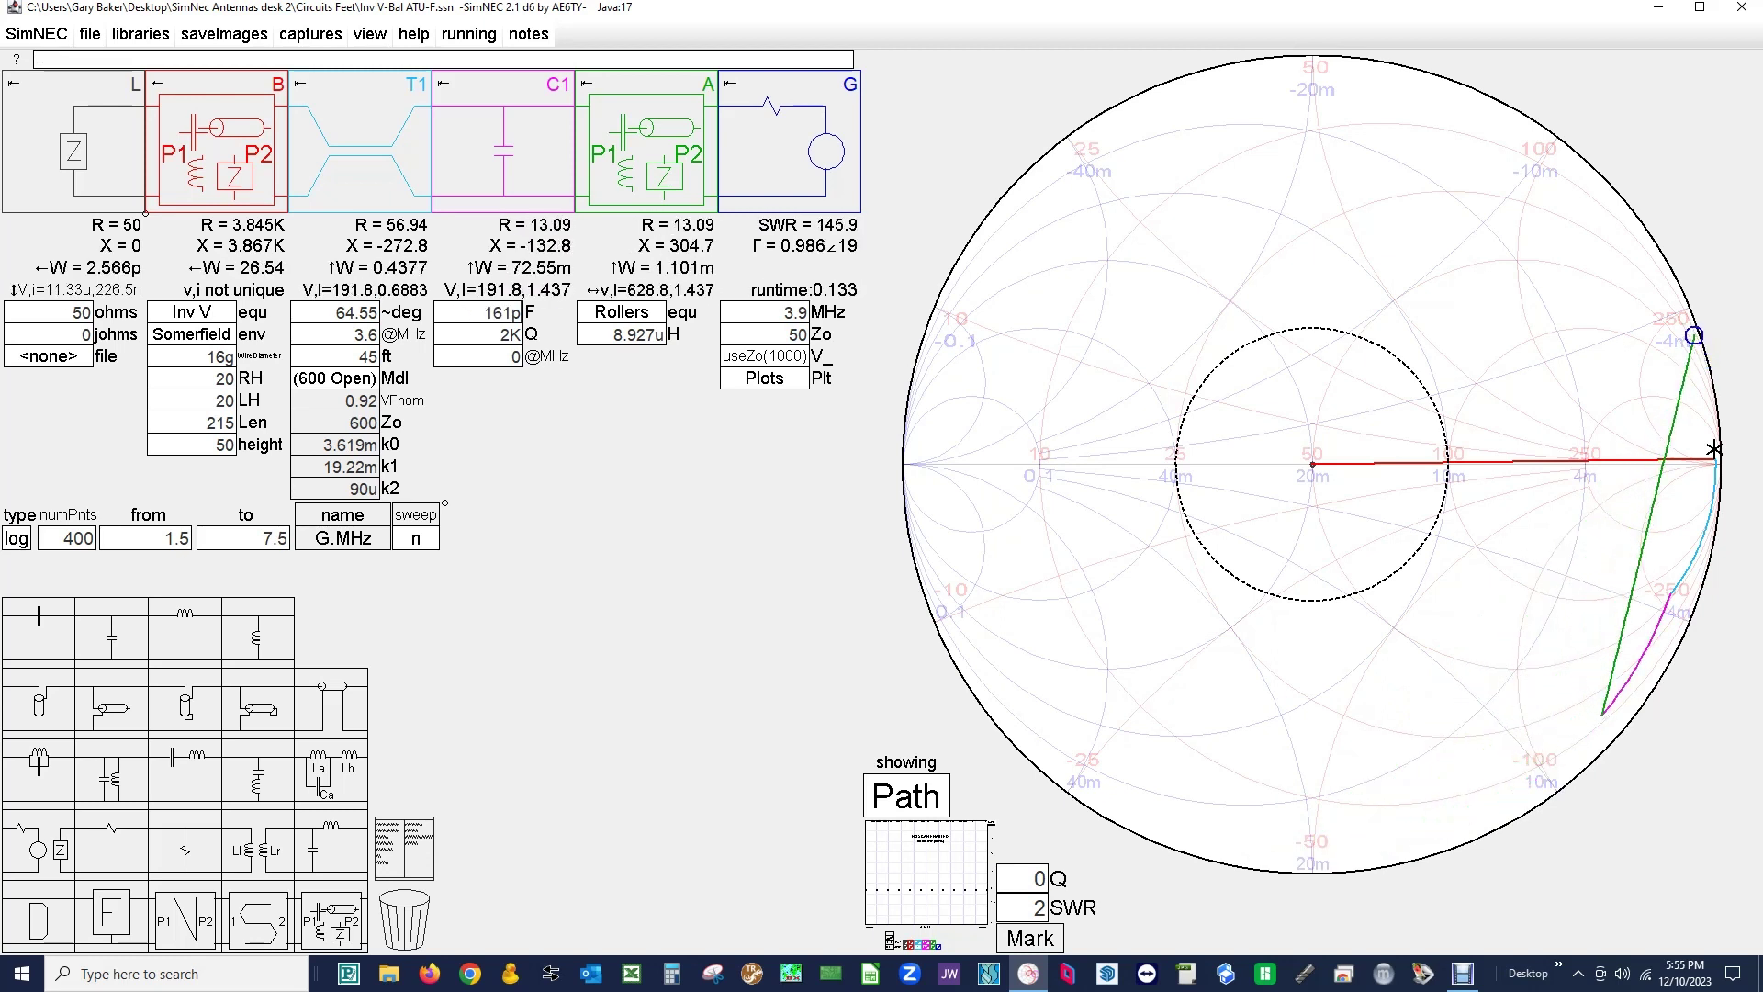
{"action": "key", "text": "Down"}
{"action": "key", "text": "Down"}
{"action": "key", "text": "Down"}
{"action": "key", "text": "Down"}
{"action": "key", "text": "Down"}
{"action": "key", "text": "Down"}
{"action": "key", "text": "Down"}
{"action": "key", "text": "Down"}
{"action": "key", "text": "Down"}
{"action": "key", "text": "Down"}
{"action": "key", "text": "Down"}
{"action": "key", "text": "Down"}
{"action": "key", "text": "Down"}
{"action": "key", "text": "Down"}
{"action": "key", "text": "Down"}
{"action": "key", "text": "Down"}
{"action": "key", "text": "Down"}
{"action": "key", "text": "Down"}
{"action": "key", "text": "Down"}
{"action": "key", "text": "Down"}
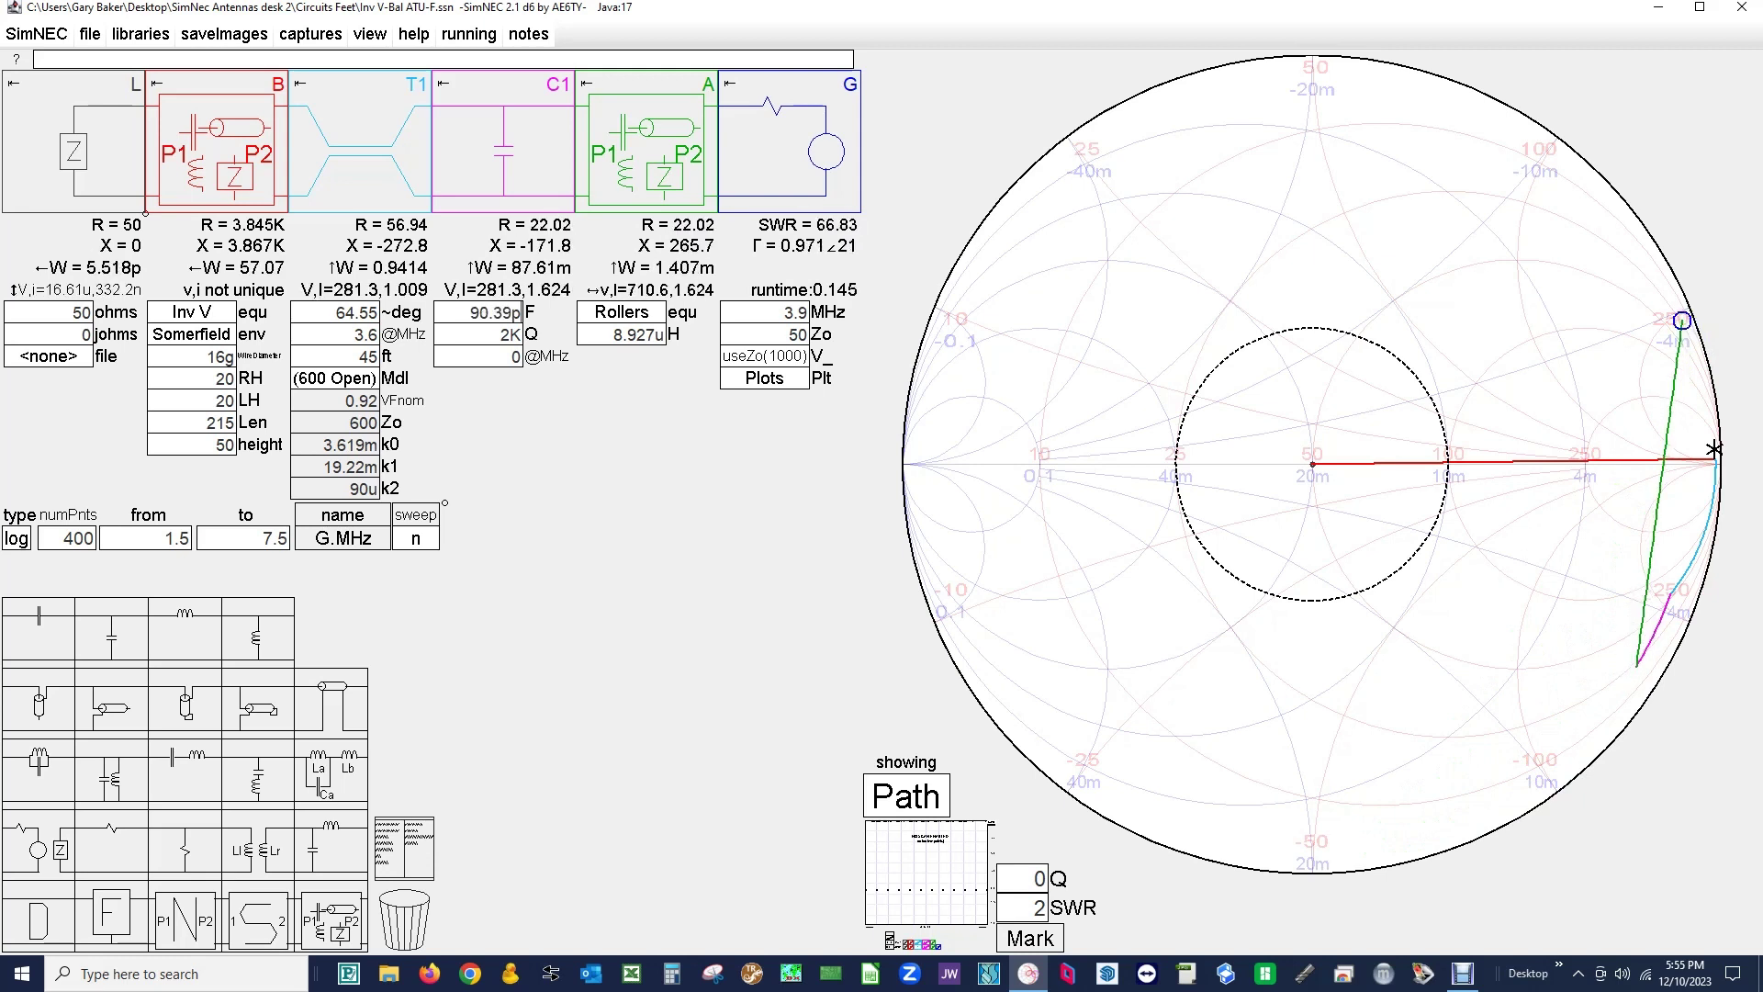
{"action": "key", "text": "Down"}
{"action": "key", "text": "Down"}
{"action": "key", "text": "Down"}
{"action": "key", "text": "Down"}
{"action": "key", "text": "Down"}
{"action": "key", "text": "Down"}
{"action": "key", "text": "Down"}
{"action": "key", "text": "Down"}
{"action": "key", "text": "Down"}
{"action": "key", "text": "Down"}
{"action": "key", "text": "Down"}
{"action": "key", "text": "Down"}
{"action": "key", "text": "Down"}
{"action": "key", "text": "Down"}
{"action": "key", "text": "Down"}
{"action": "key", "text": "Down"}
{"action": "key", "text": "Down"}
{"action": "key", "text": "Down"}
{"action": "key", "text": "Down"}
{"action": "key", "text": "Down"}
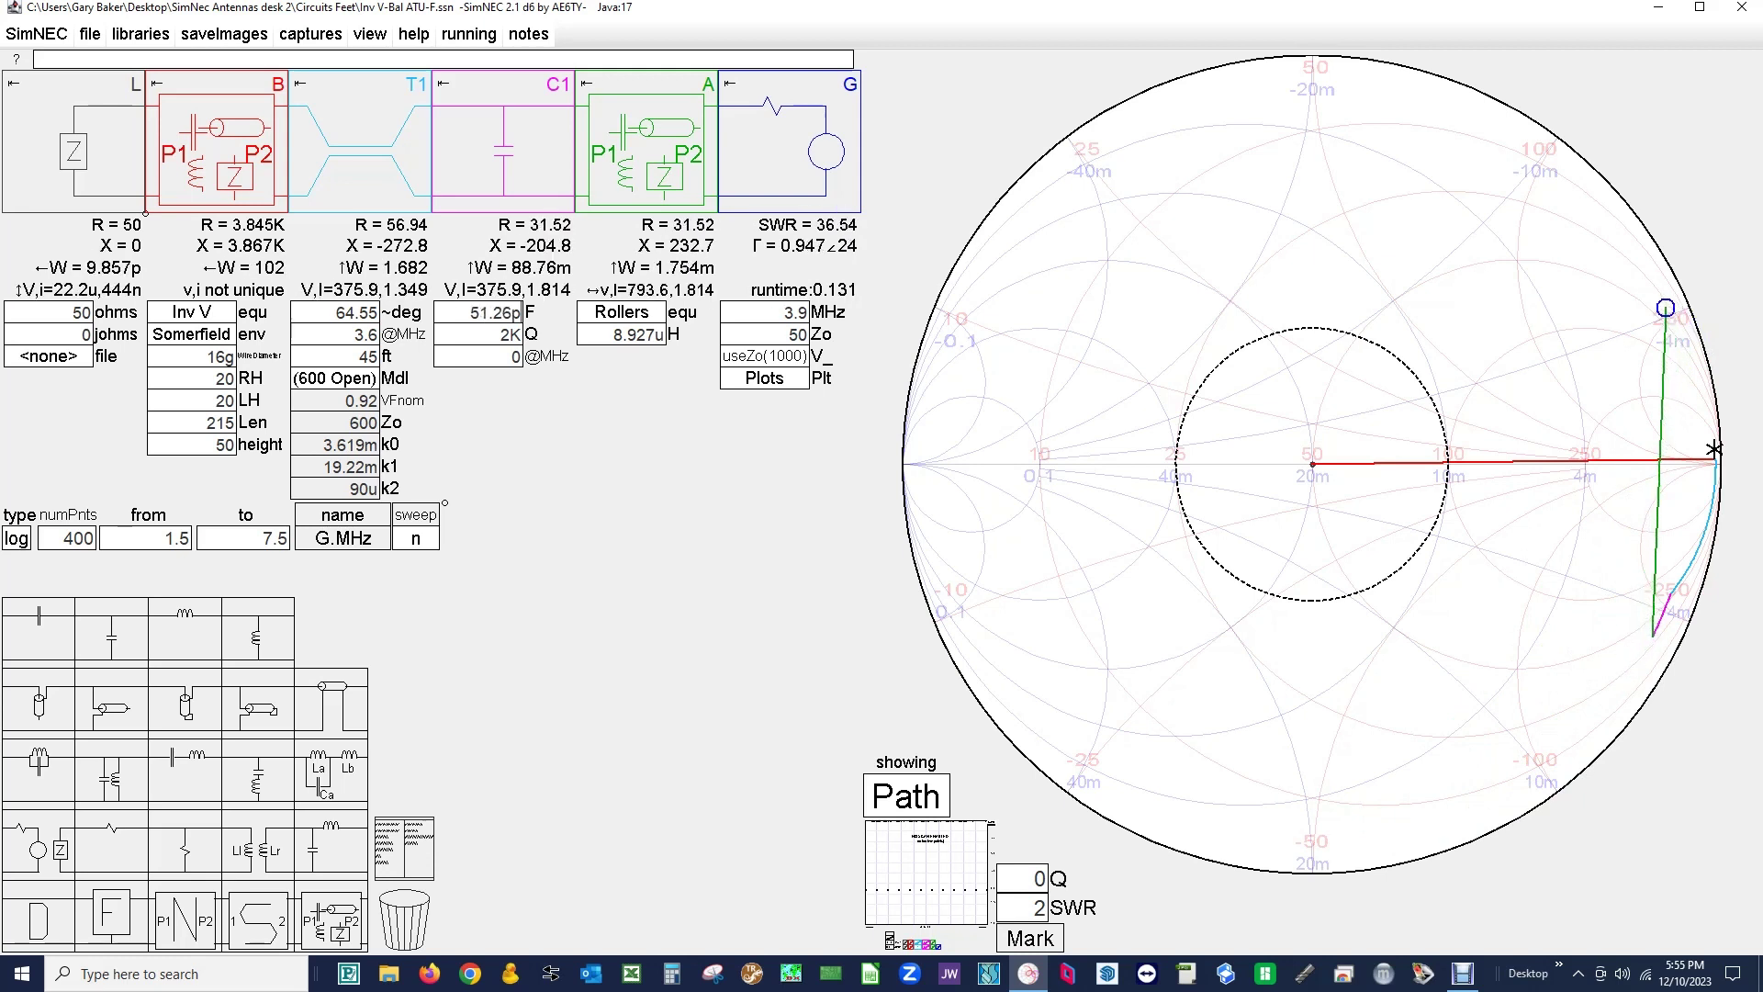
{"action": "key", "text": "Down"}
{"action": "key", "text": "Down"}
{"action": "key", "text": "Down"}
{"action": "key", "text": "Down"}
{"action": "key", "text": "Down"}
{"action": "key", "text": "Down"}
{"action": "key", "text": "Down"}
{"action": "key", "text": "Down"}
{"action": "key", "text": "Down"}
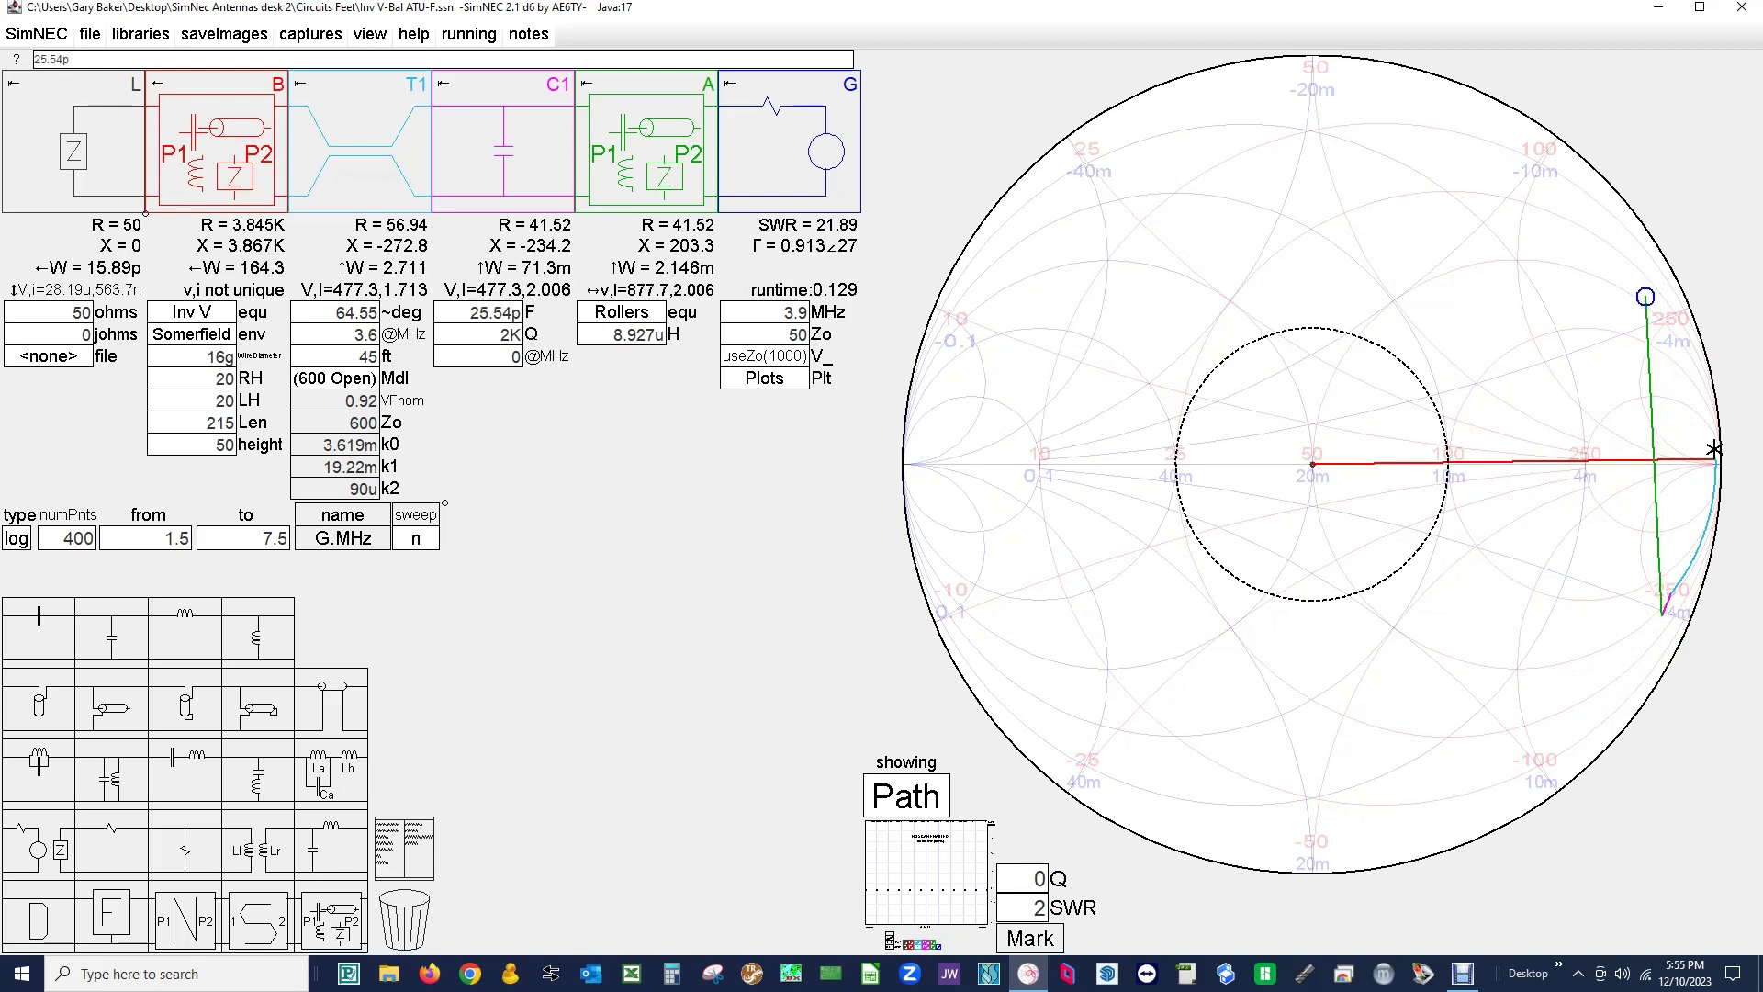
Lower the Rollers inductance in block A to 4.865 µH to bring the path endpoint near the chart's centre.
{"action": "left_click", "coordinate": [613, 334]}
{"action": "key", "text": "Down"}
{"action": "key", "text": "Down"}
{"action": "key", "text": "Down"}
{"action": "key", "text": "Down"}
{"action": "key", "text": "Down"}
{"action": "key", "text": "Down"}
{"action": "key", "text": "Down"}
{"action": "key", "text": "Down"}
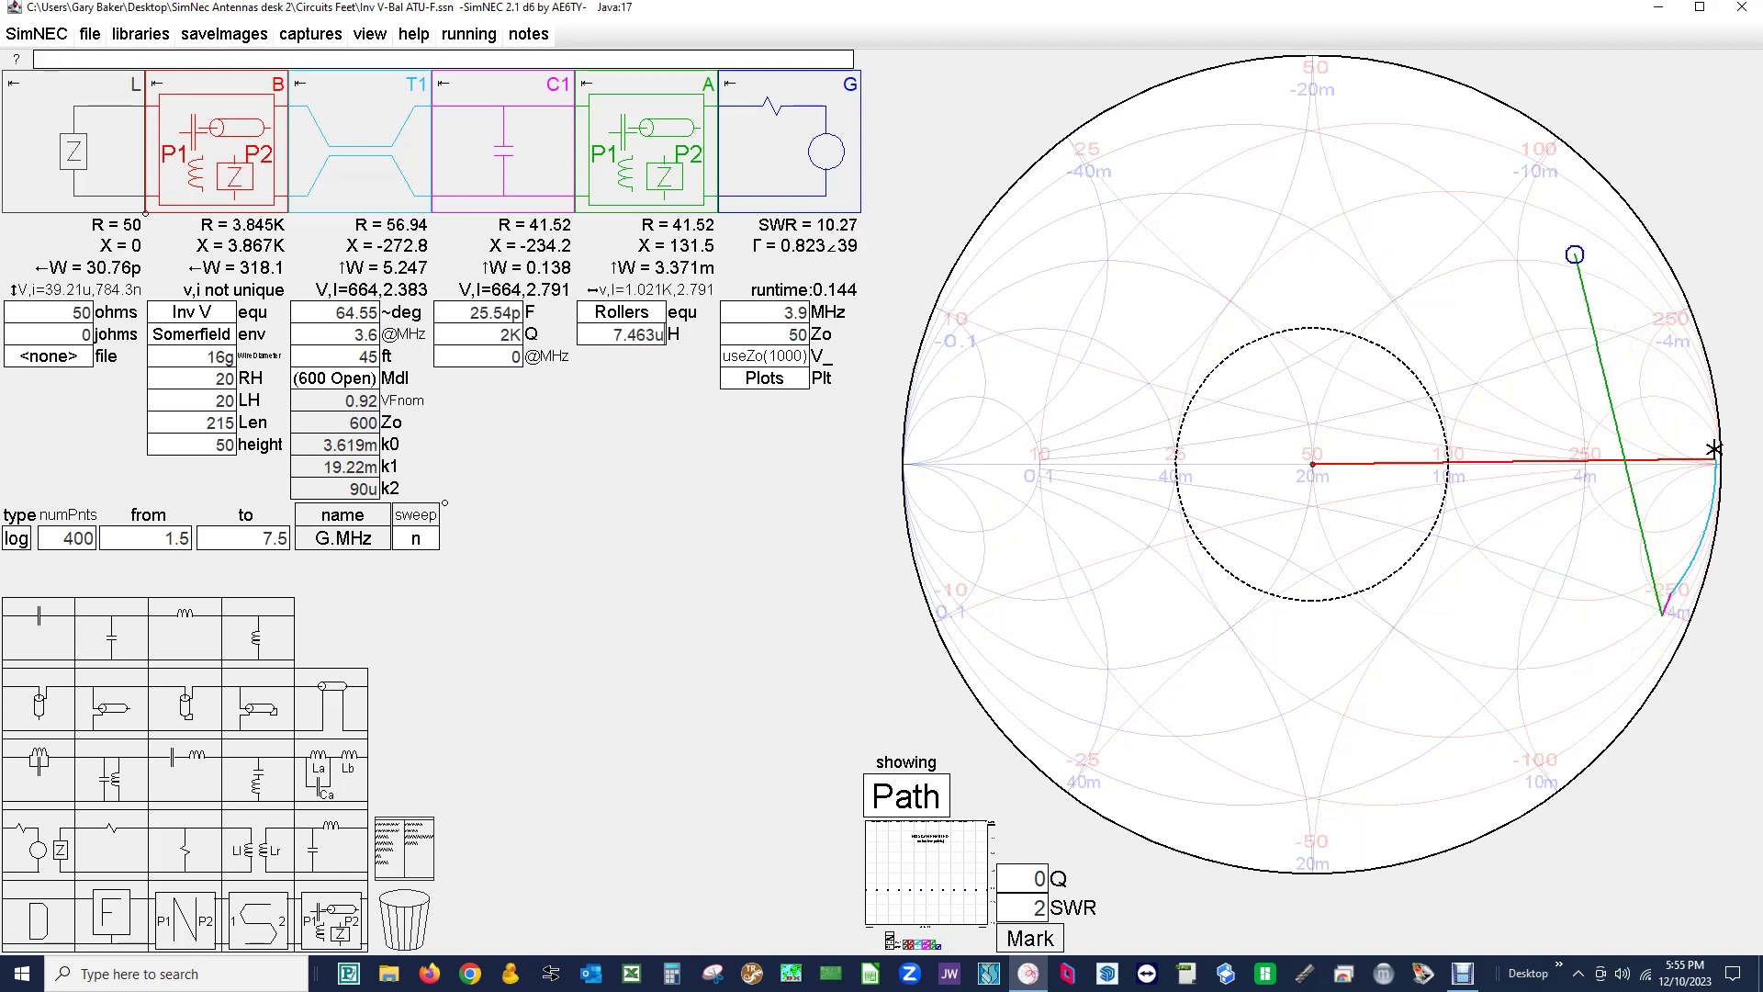
{"action": "key", "text": "Down"}
{"action": "key", "text": "Down"}
{"action": "key", "text": "Down"}
{"action": "key", "text": "Down"}
{"action": "key", "text": "Down"}
{"action": "key", "text": "Down"}
{"action": "key", "text": "Down"}
{"action": "key", "text": "Down"}
{"action": "key", "text": "Down"}
{"action": "key", "text": "Down"}
{"action": "key", "text": "Down"}
{"action": "key", "text": "Down"}
{"action": "key", "text": "Down"}
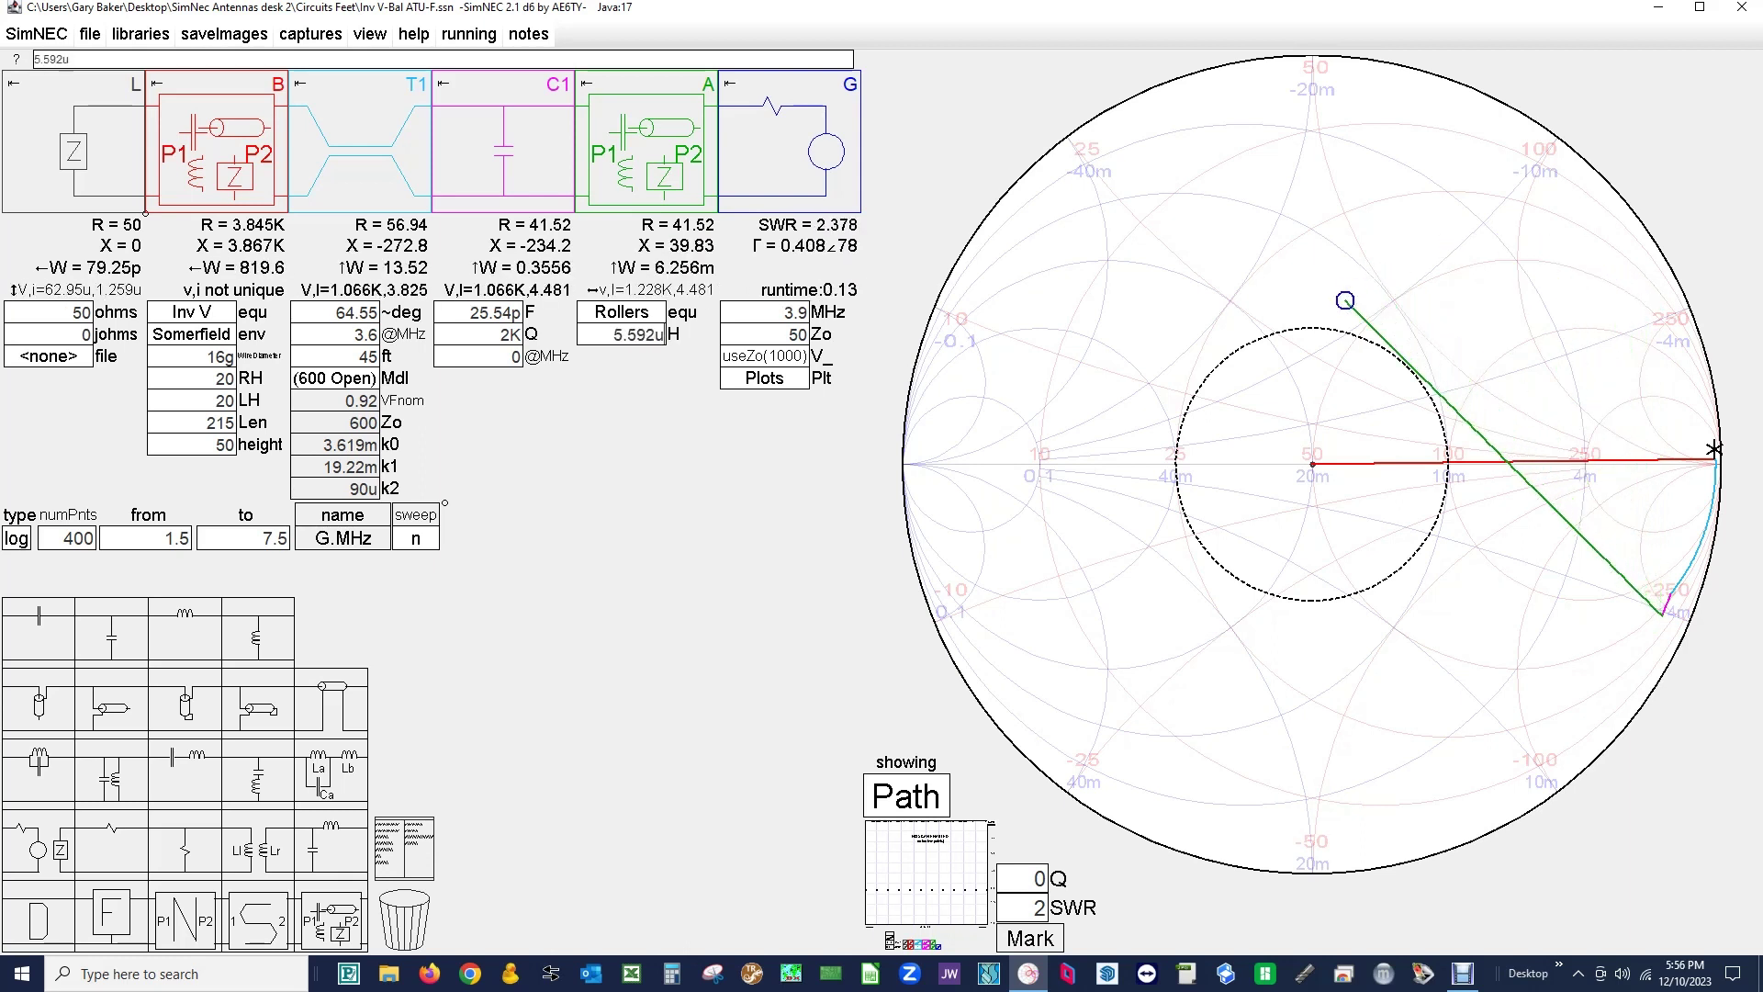
{"action": "key", "text": "Down"}
{"action": "key", "text": "Down"}
{"action": "key", "text": "Down"}
{"action": "key", "text": "Down"}
{"action": "key", "text": "Down"}
{"action": "key", "text": "Down"}
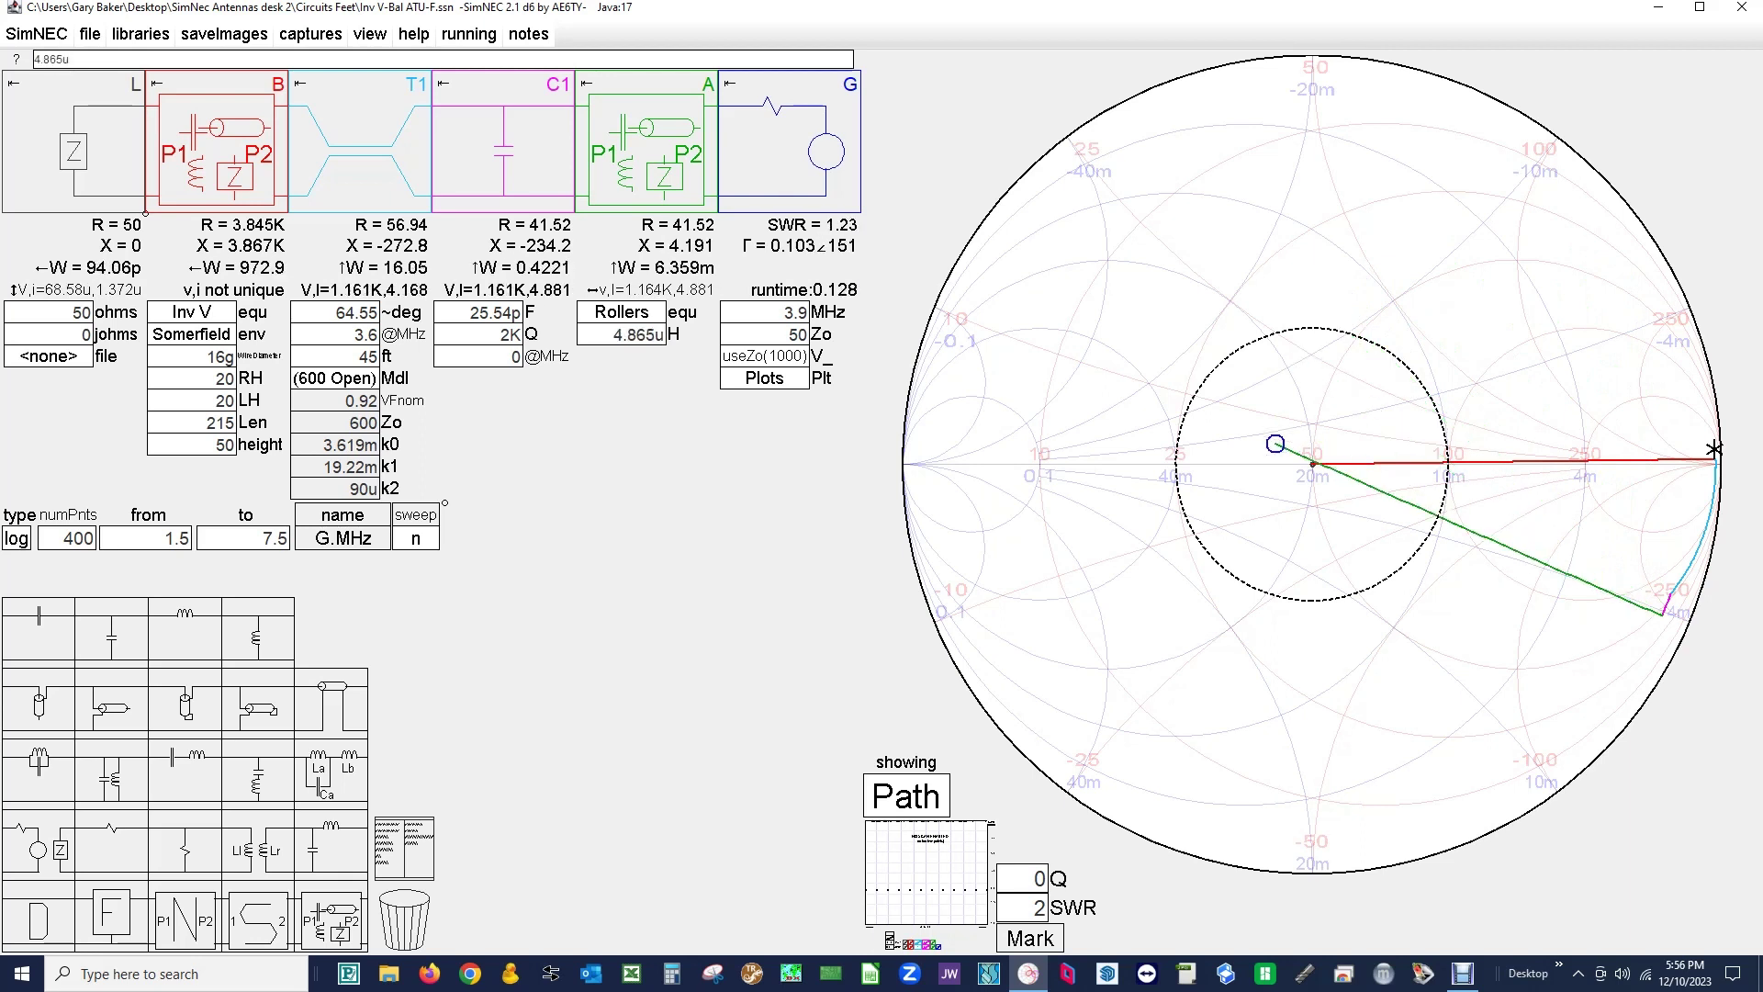
Reduce capacitor C1 further to 9.258 pF.
{"action": "left_click", "coordinate": [495, 312]}
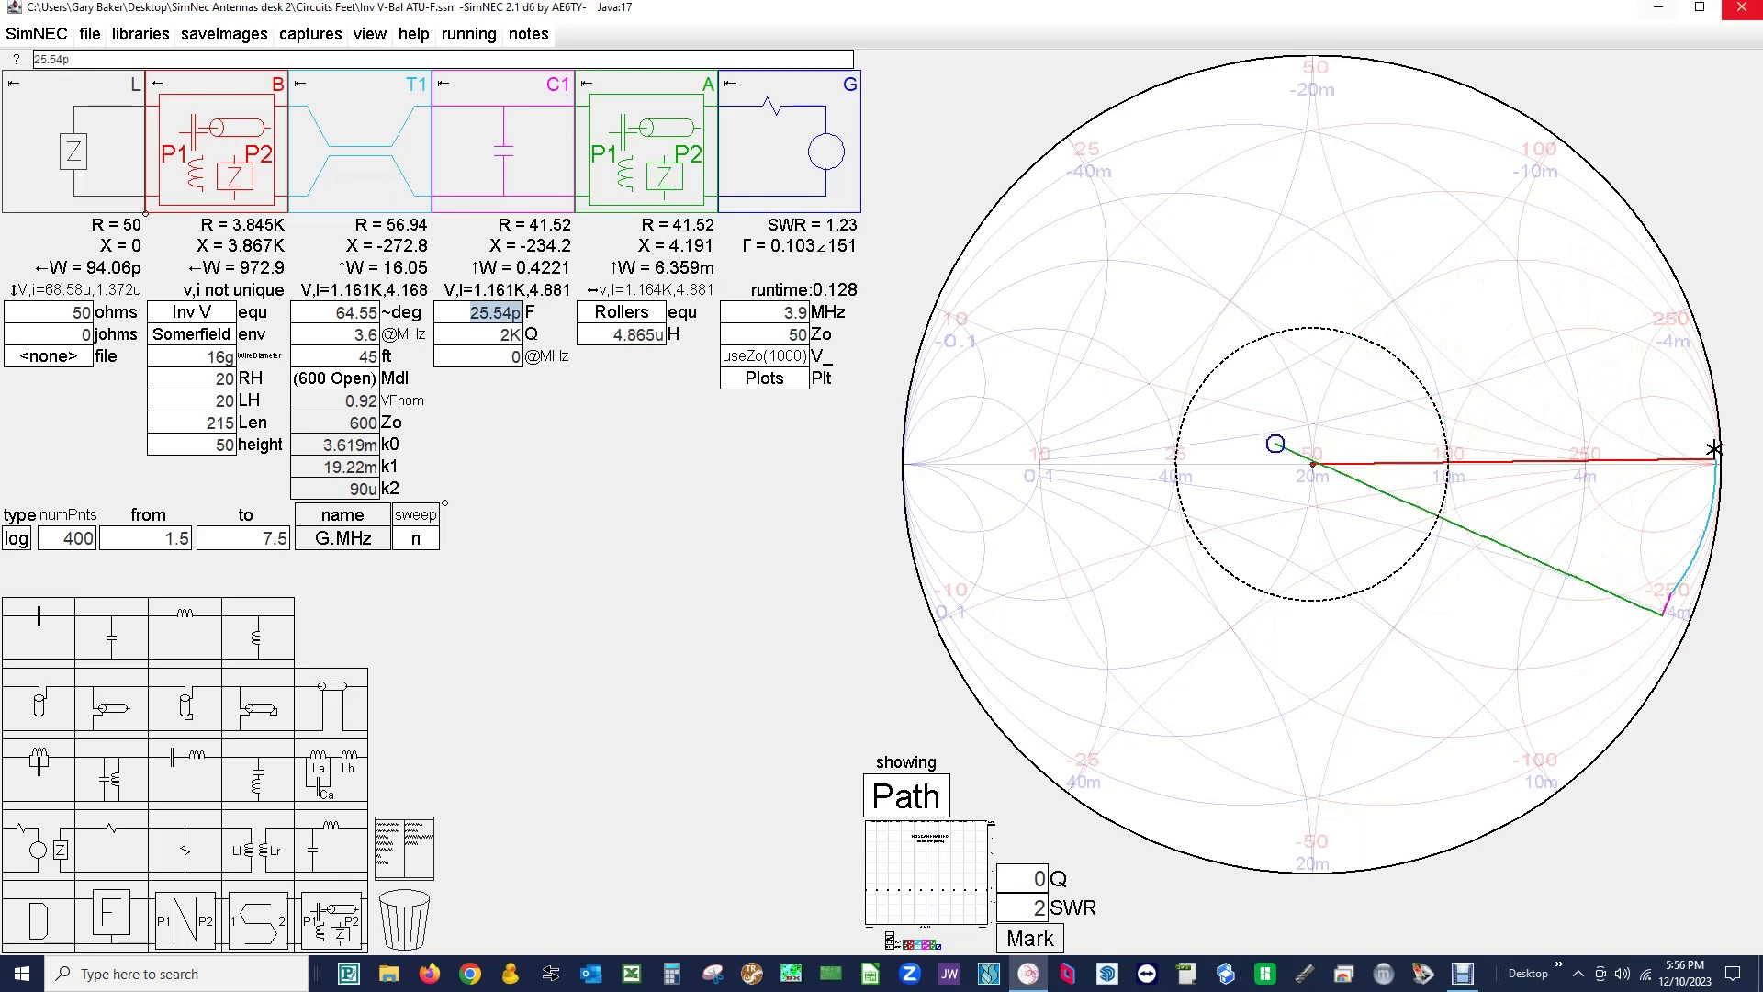
{"action": "key", "text": "Down"}
{"action": "key", "text": "Down"}
{"action": "key", "text": "Down"}
{"action": "key", "text": "Down"}
{"action": "key", "text": "Down"}
{"action": "key", "text": "Down"}
{"action": "key", "text": "Down"}
{"action": "key", "text": "Down"}
{"action": "key", "text": "Down"}
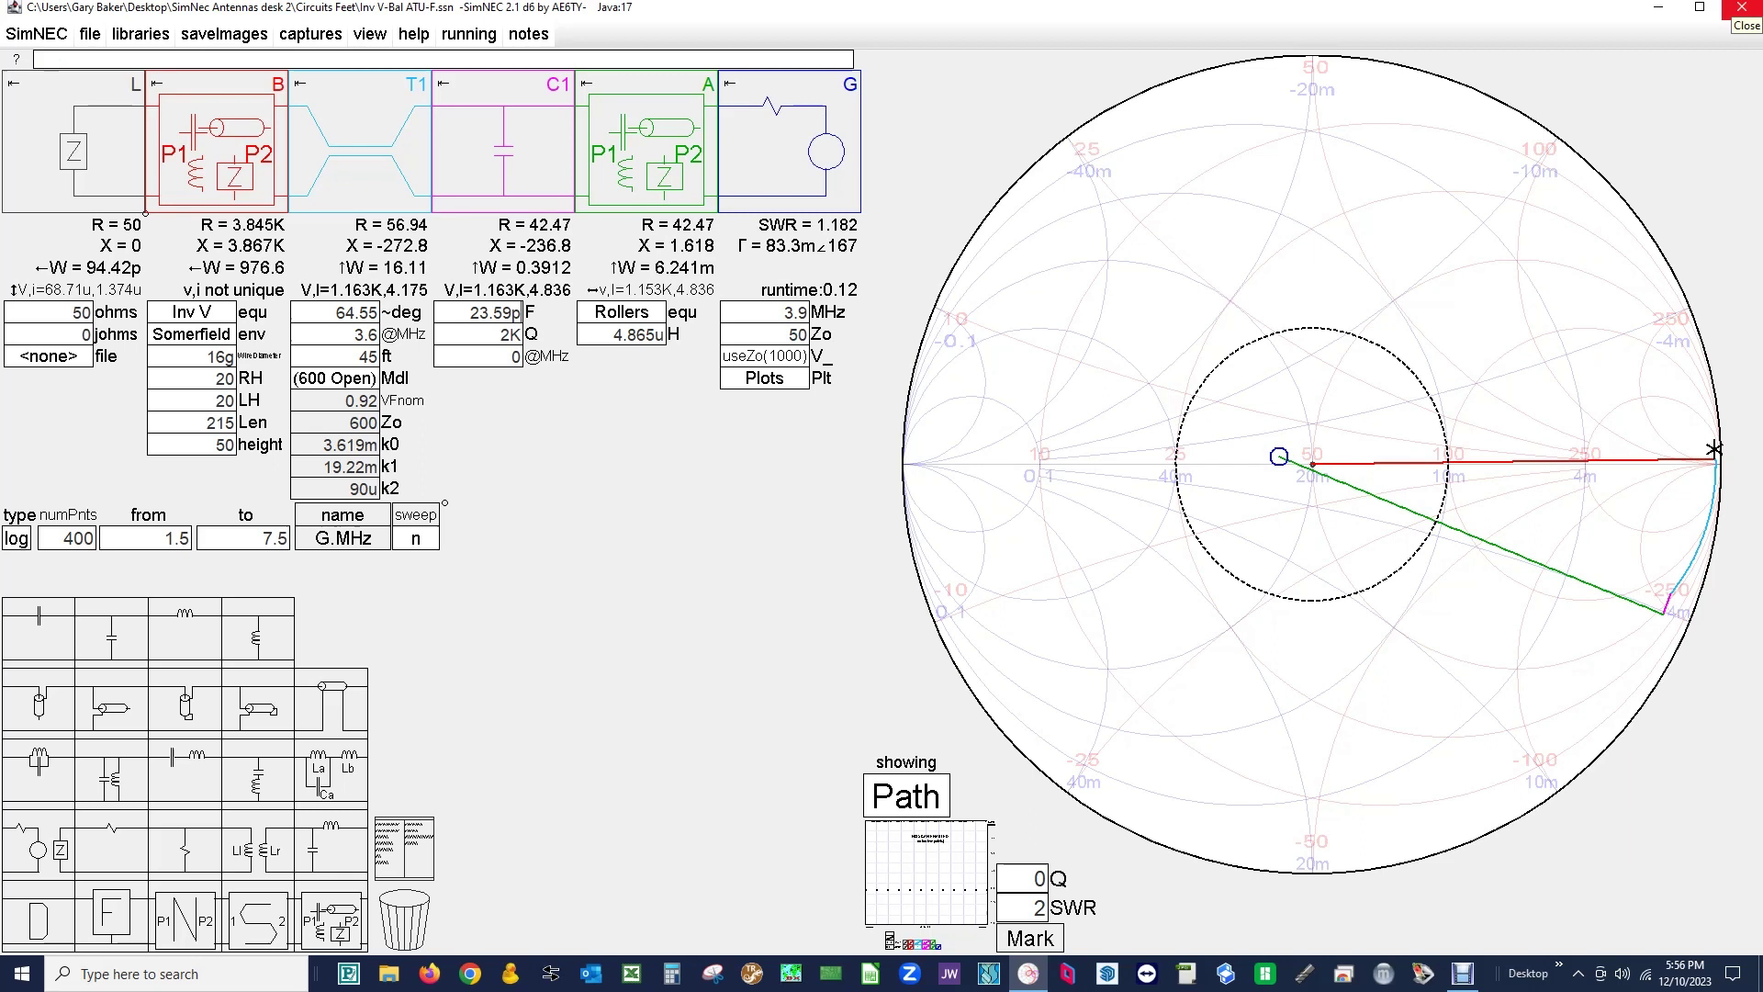
{"action": "key", "text": "Down"}
{"action": "key", "text": "Down"}
{"action": "key", "text": "Down"}
{"action": "key", "text": "Down"}
{"action": "key", "text": "Down"}
{"action": "key", "text": "Down"}
{"action": "key", "text": "Down"}
{"action": "key", "text": "Down"}
{"action": "key", "text": "Down"}
{"action": "key", "text": "Down"}
{"action": "key", "text": "Down"}
{"action": "key", "text": "Down"}
{"action": "key", "text": "Down"}
{"action": "key", "text": "Down"}
{"action": "key", "text": "Down"}
{"action": "key", "text": "Down"}
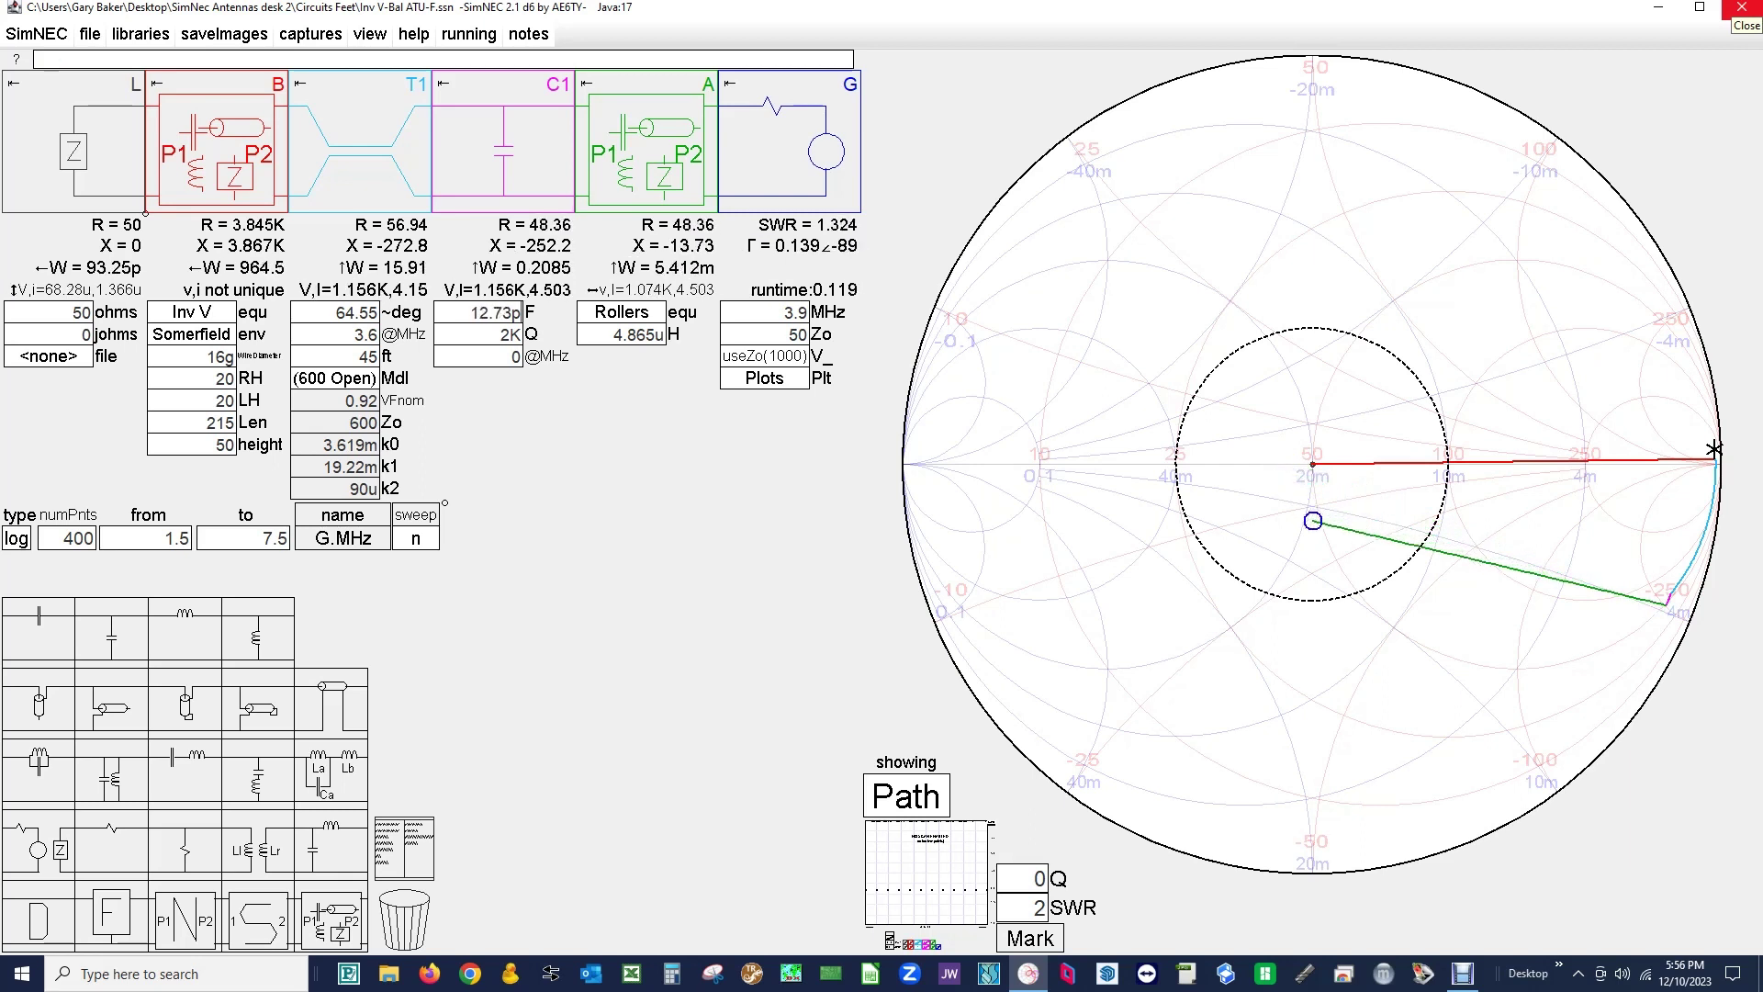
{"action": "key", "text": "Down"}
{"action": "key", "text": "Down"}
{"action": "key", "text": "Down"}
{"action": "key", "text": "Down"}
{"action": "key", "text": "Down"}
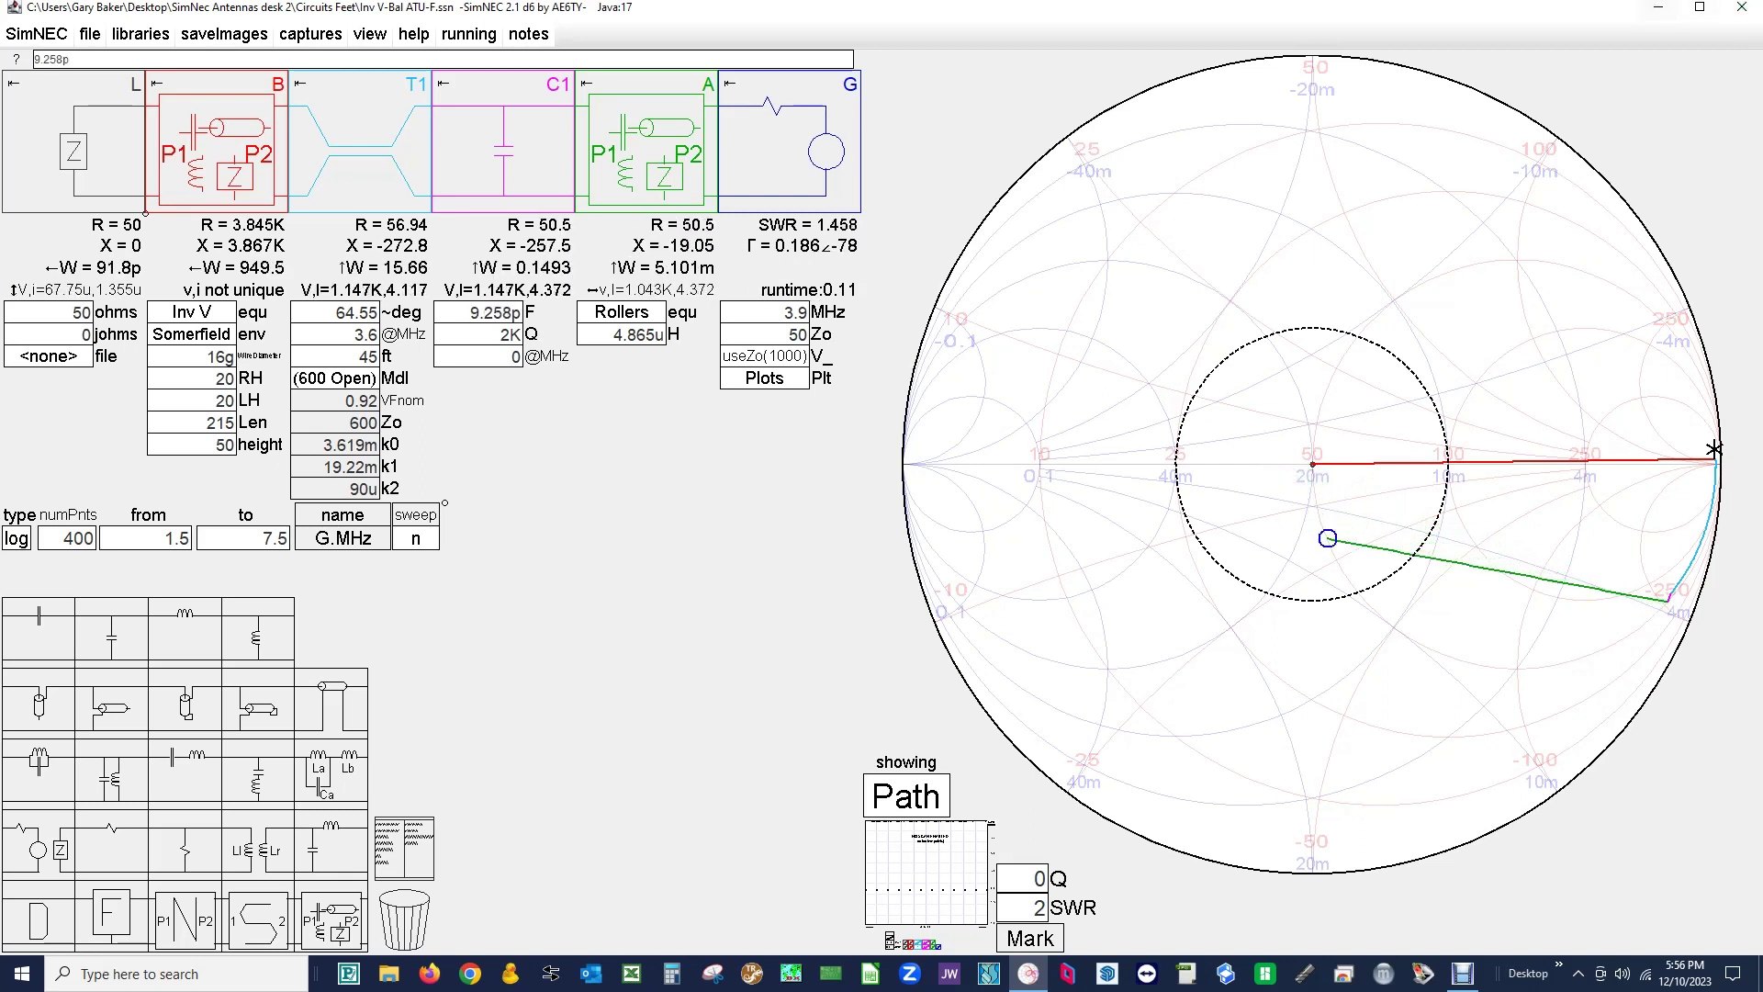
Raise the Rollers inductance in block A to 5.268 µH so the path ends at the 50 ohm centre.
{"action": "left_click", "coordinate": [638, 334]}
{"action": "key", "text": "Up"}
{"action": "key", "text": "Up"}
{"action": "key", "text": "Up"}
{"action": "key", "text": "Up"}
{"action": "key", "text": "Up"}
{"action": "key", "text": "Up"}
{"action": "key", "text": "Up"}
{"action": "key", "text": "Up"}
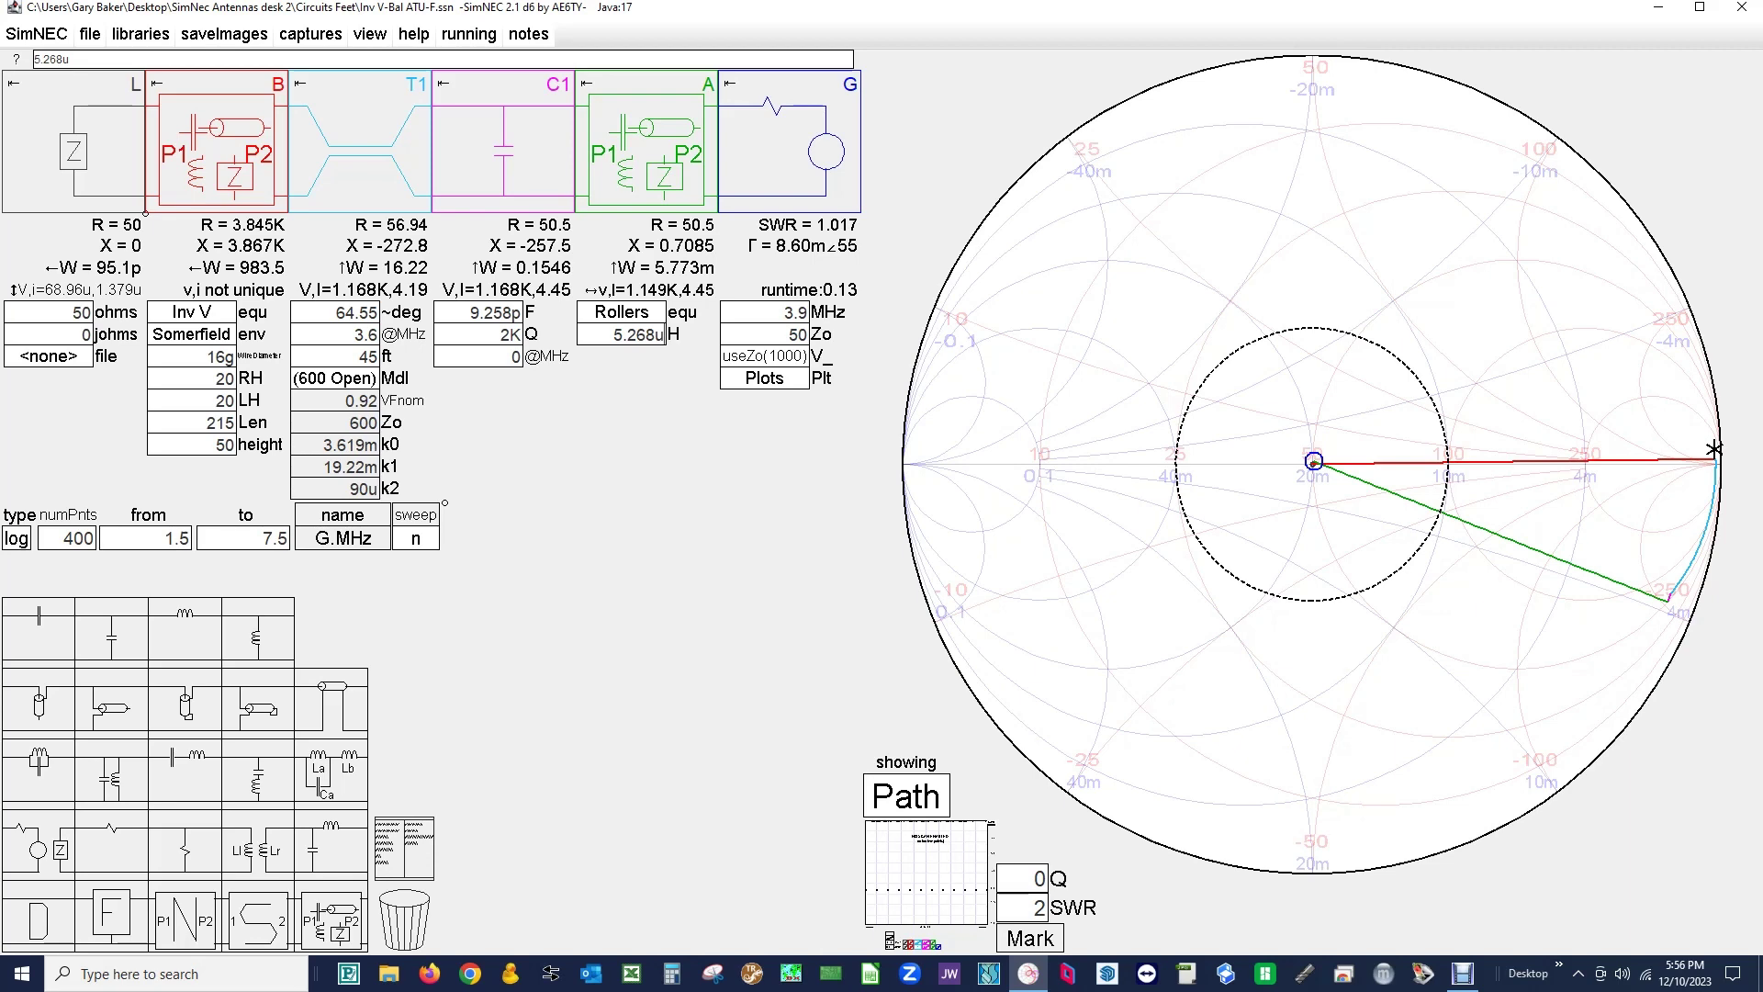
Change line T1 to the Generic (450 Window) model and move capacitor C1 to the generator side of block A.
{"action": "left_click", "coordinate": [334, 378]}
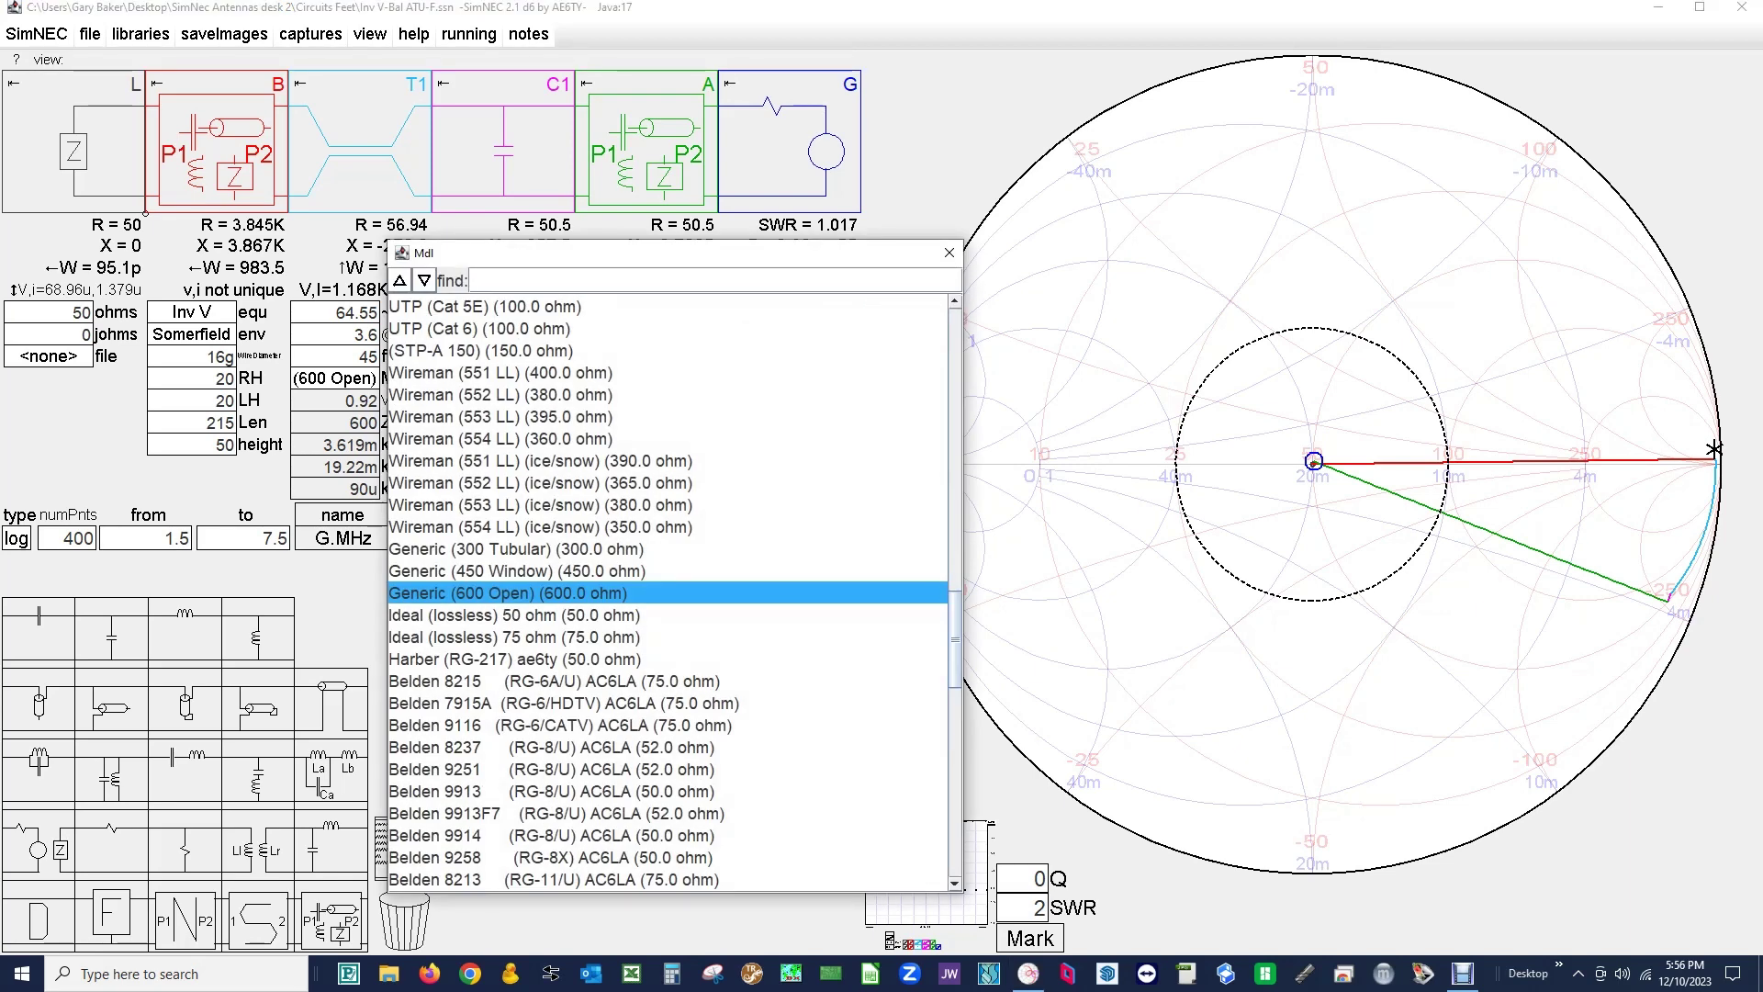
{"action": "left_click", "coordinate": [516, 570]}
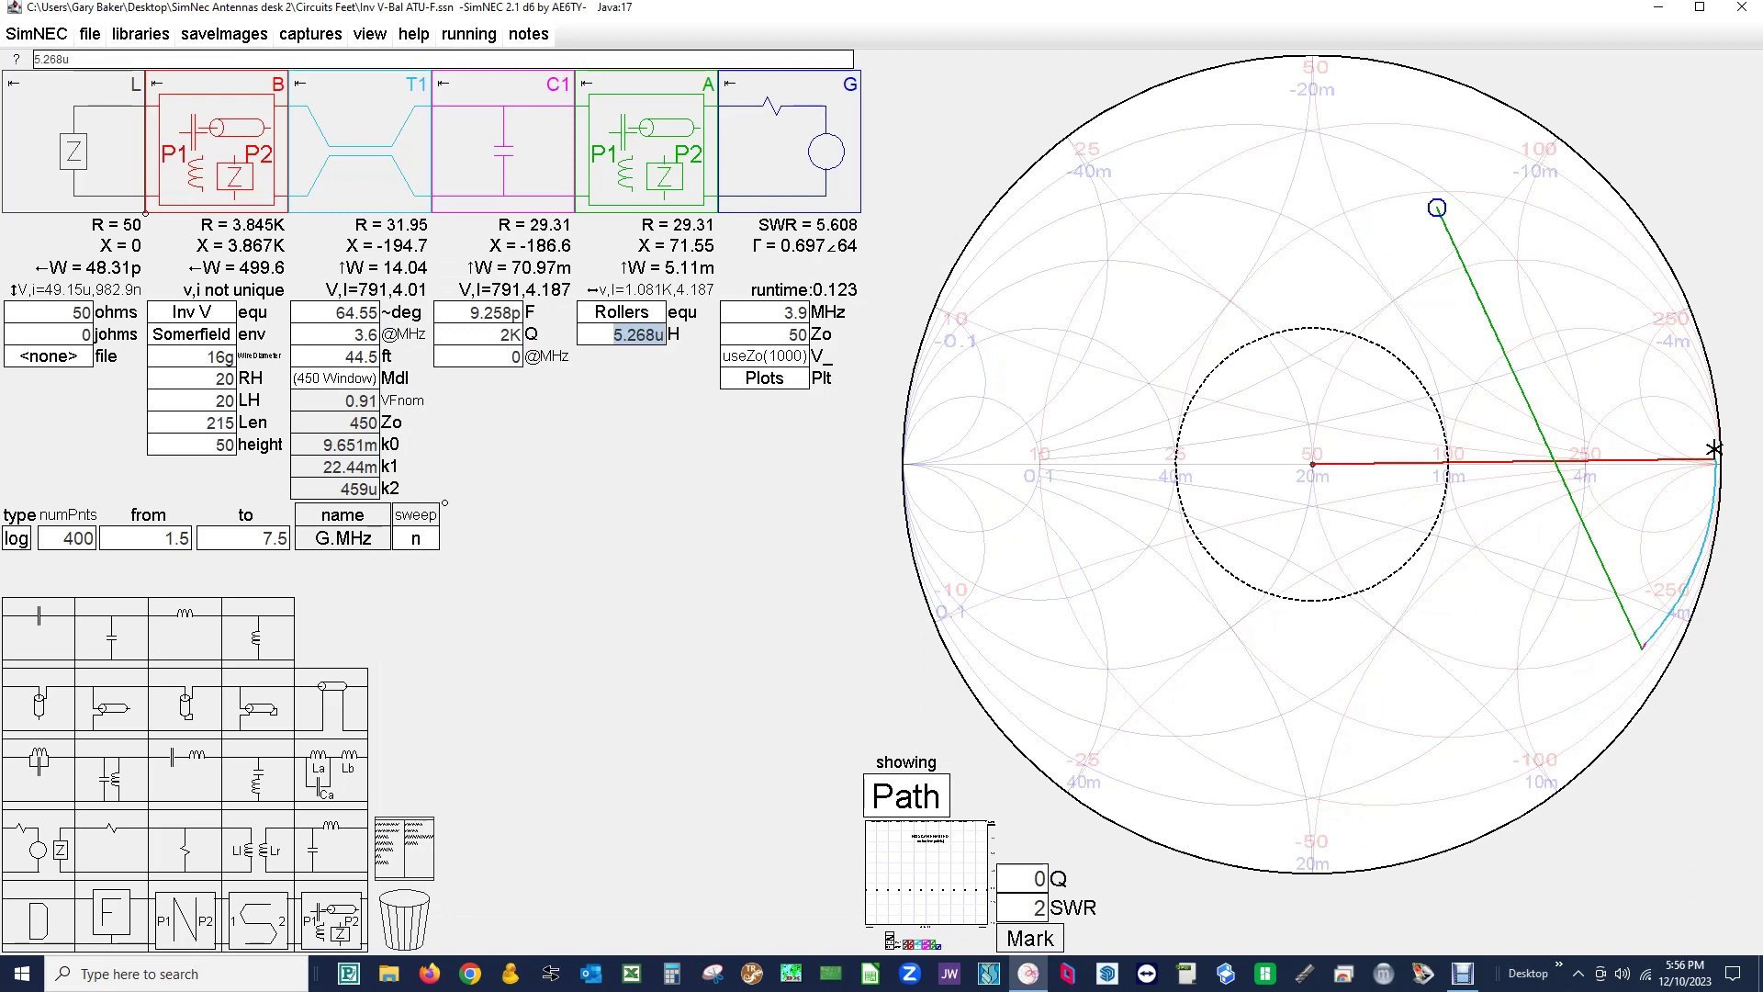
{"action": "left_click_drag", "start_coordinate": [503, 147], "coordinate": [645, 154]}
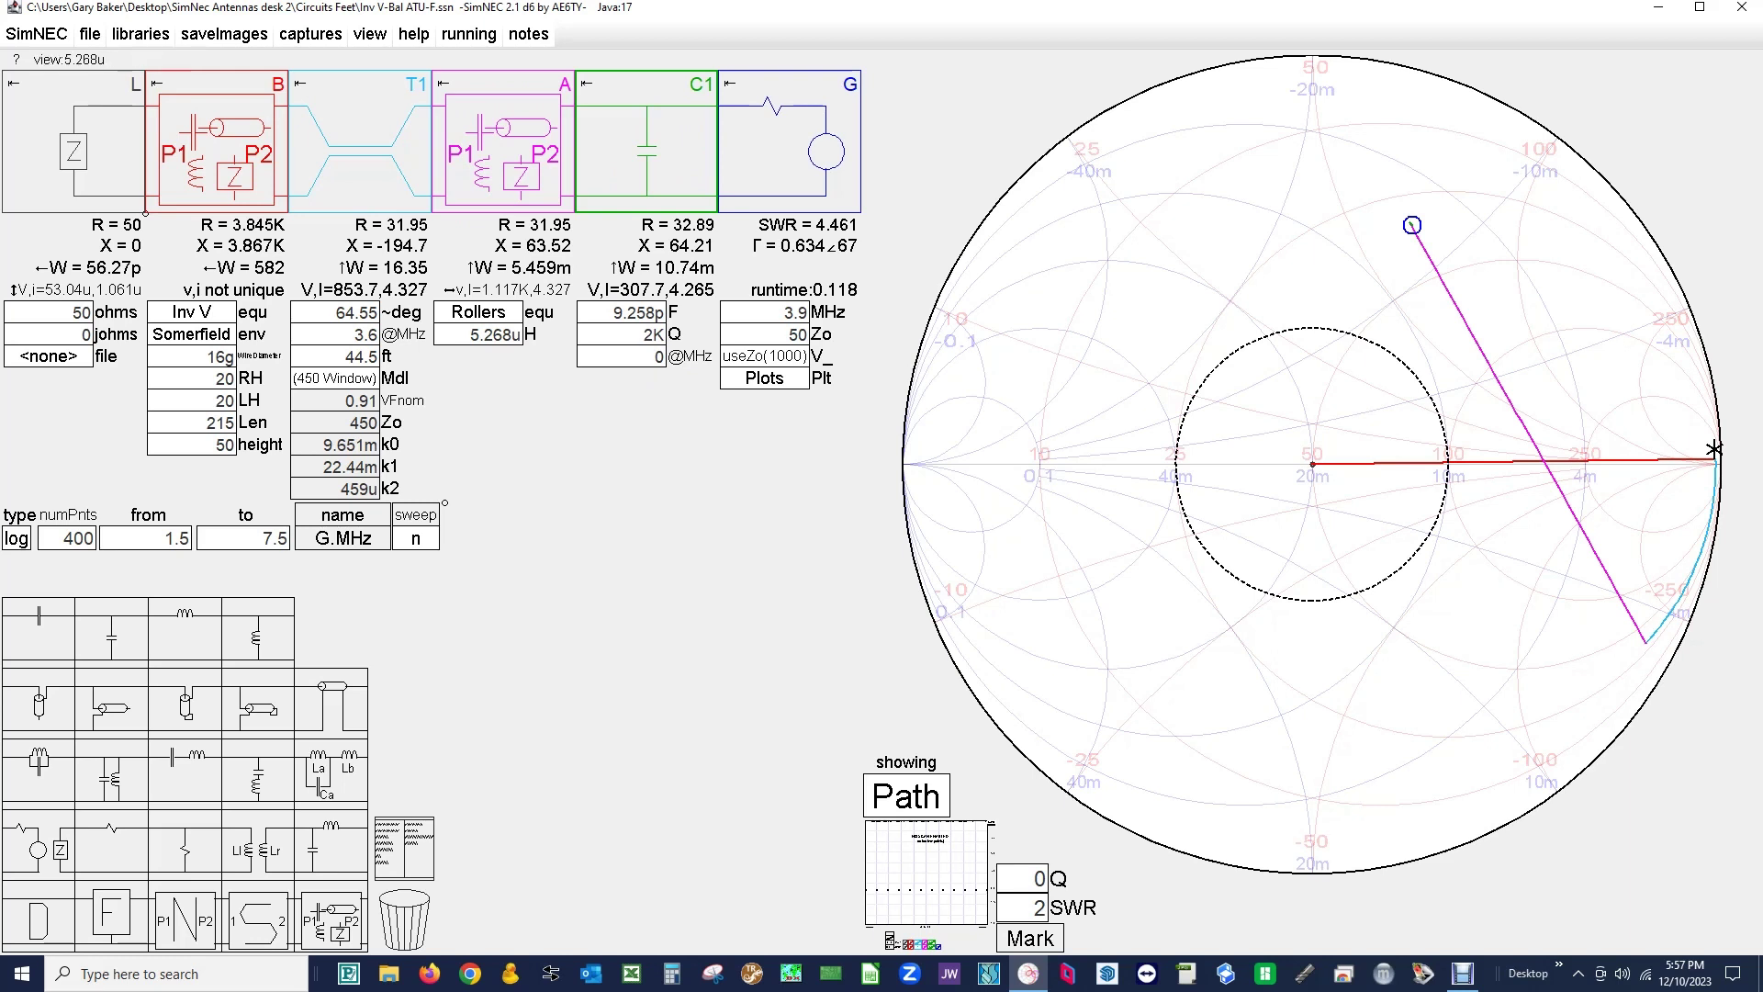
Lower the Rollers inductance in block A to 4.722 µH with the capacitor on the generator side.
{"action": "left_click", "coordinate": [488, 334]}
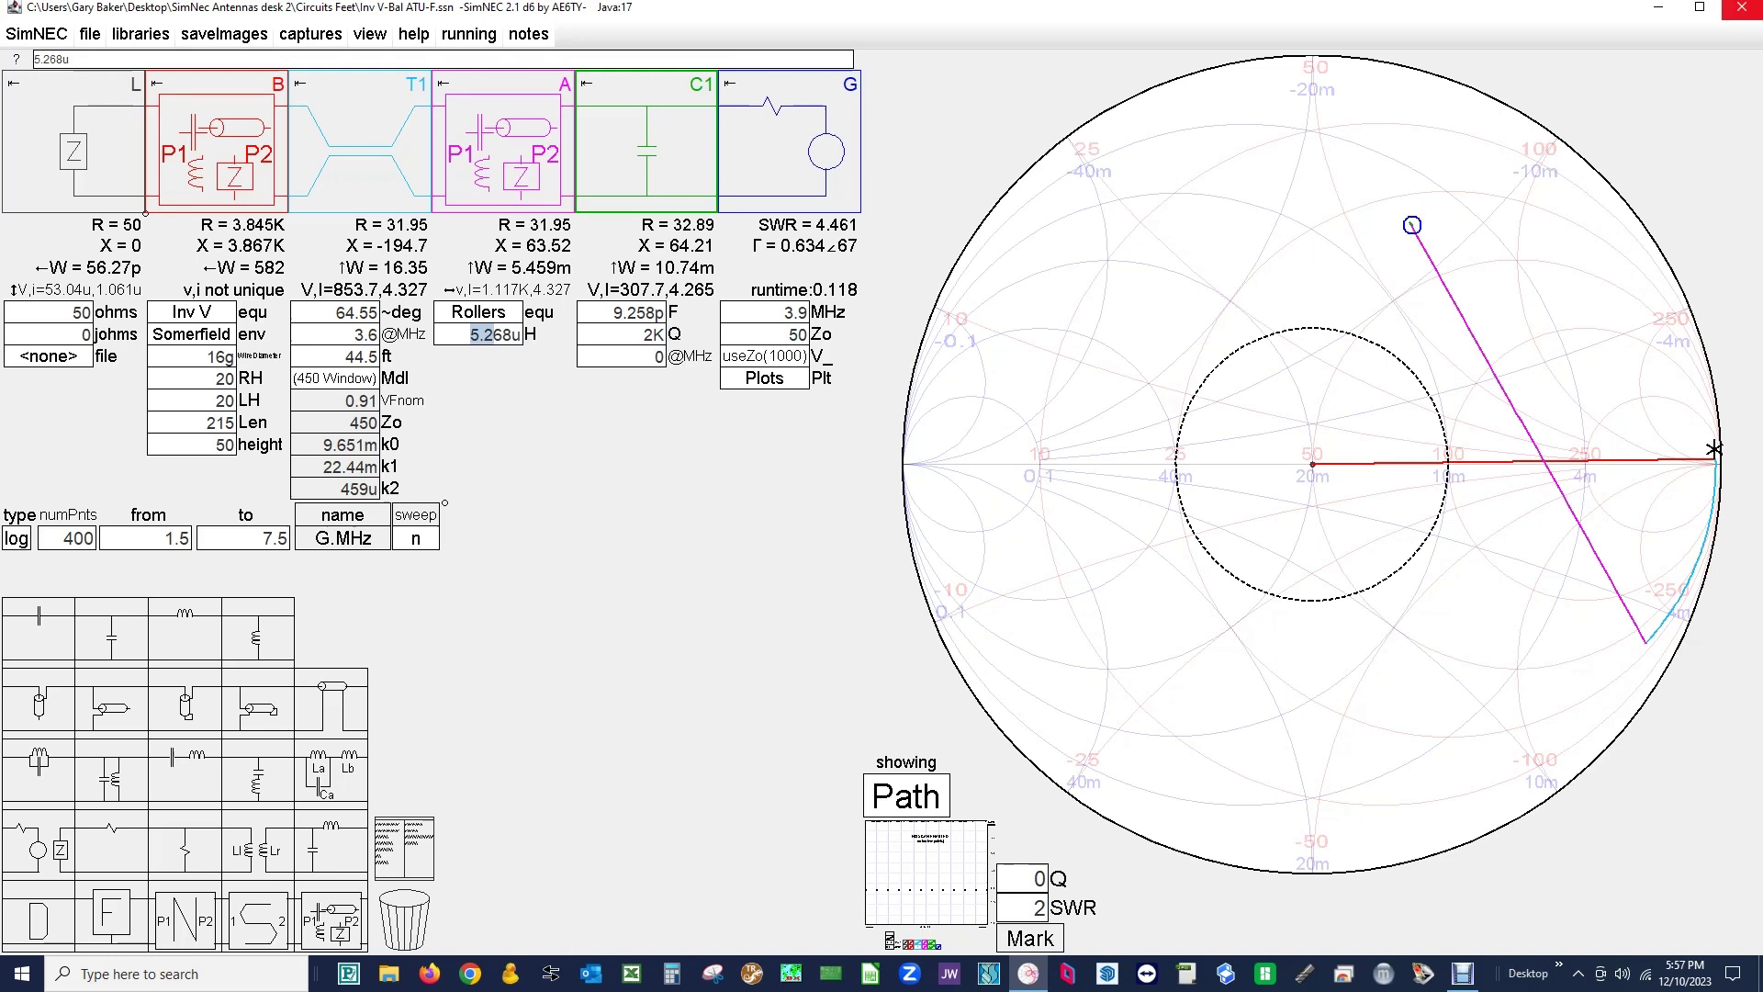
{"action": "scroll", "coordinate": [488, 335], "scroll_direction": "down", "scroll_amount": 8}
{"action": "key", "text": "Down"}
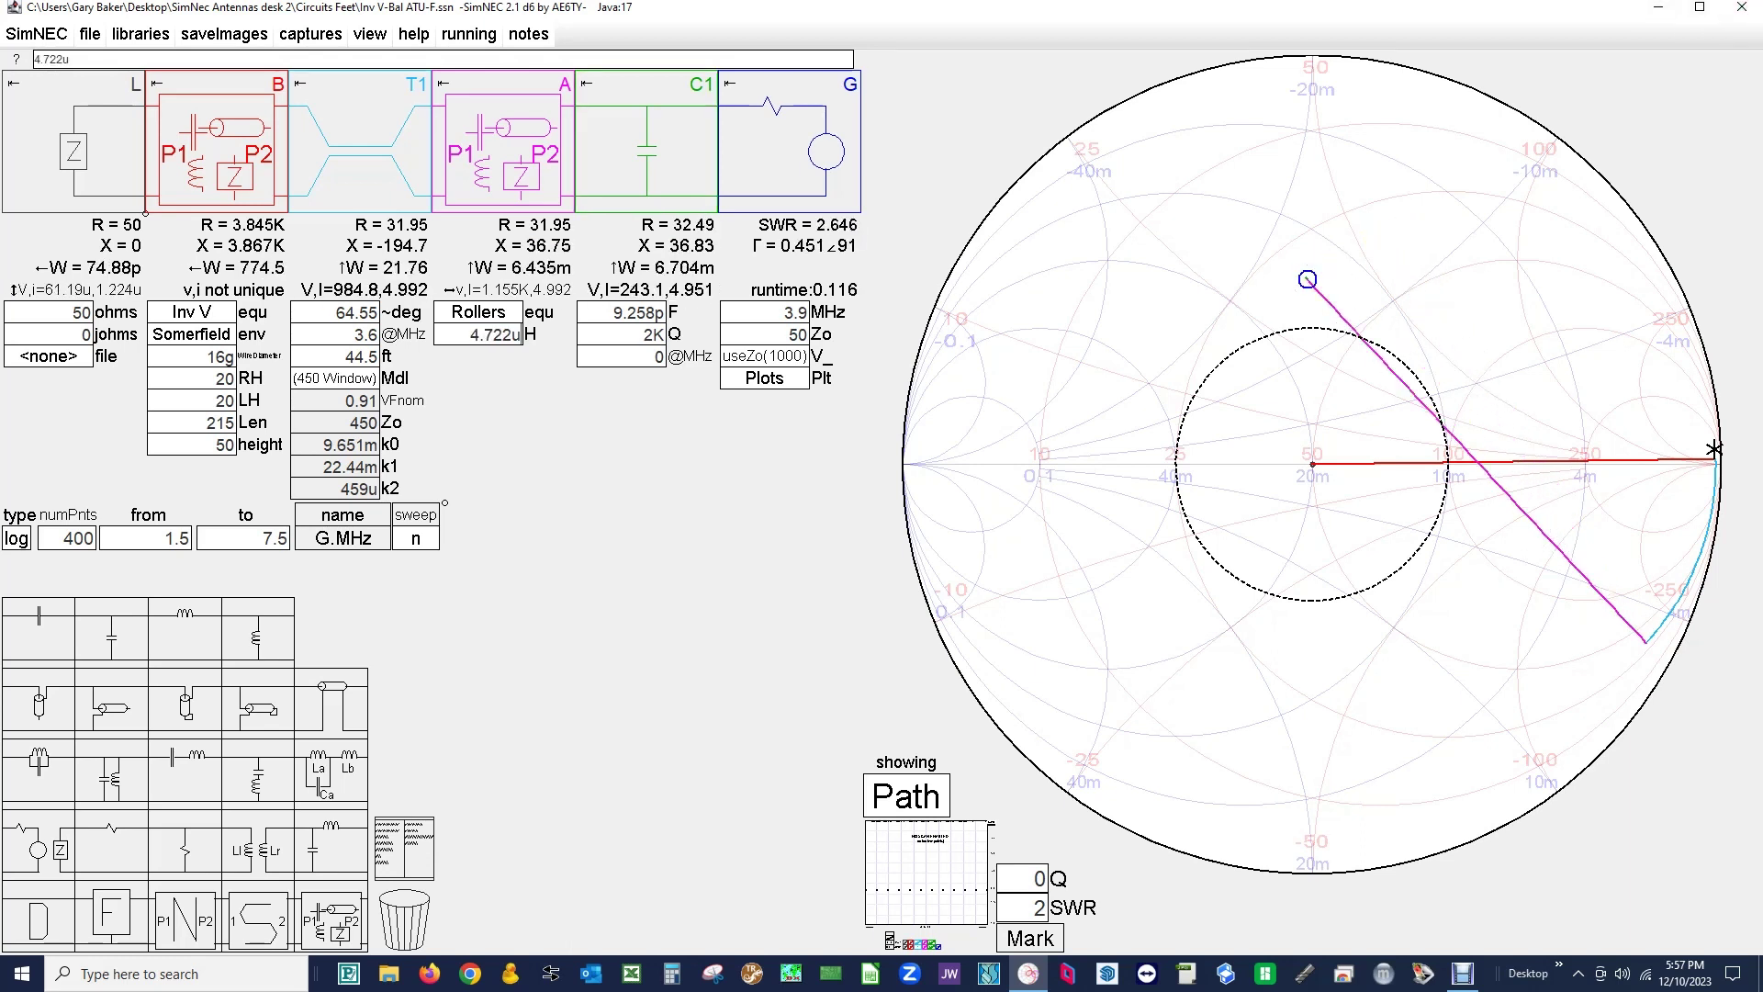
Raise capacitor C1 in increments to 629.2 pF until the path endpoint reaches the chart's horizontal axis.
{"action": "left_click", "coordinate": [621, 313]}
{"action": "scroll", "coordinate": [620, 312], "scroll_direction": "up", "scroll_amount": 1}
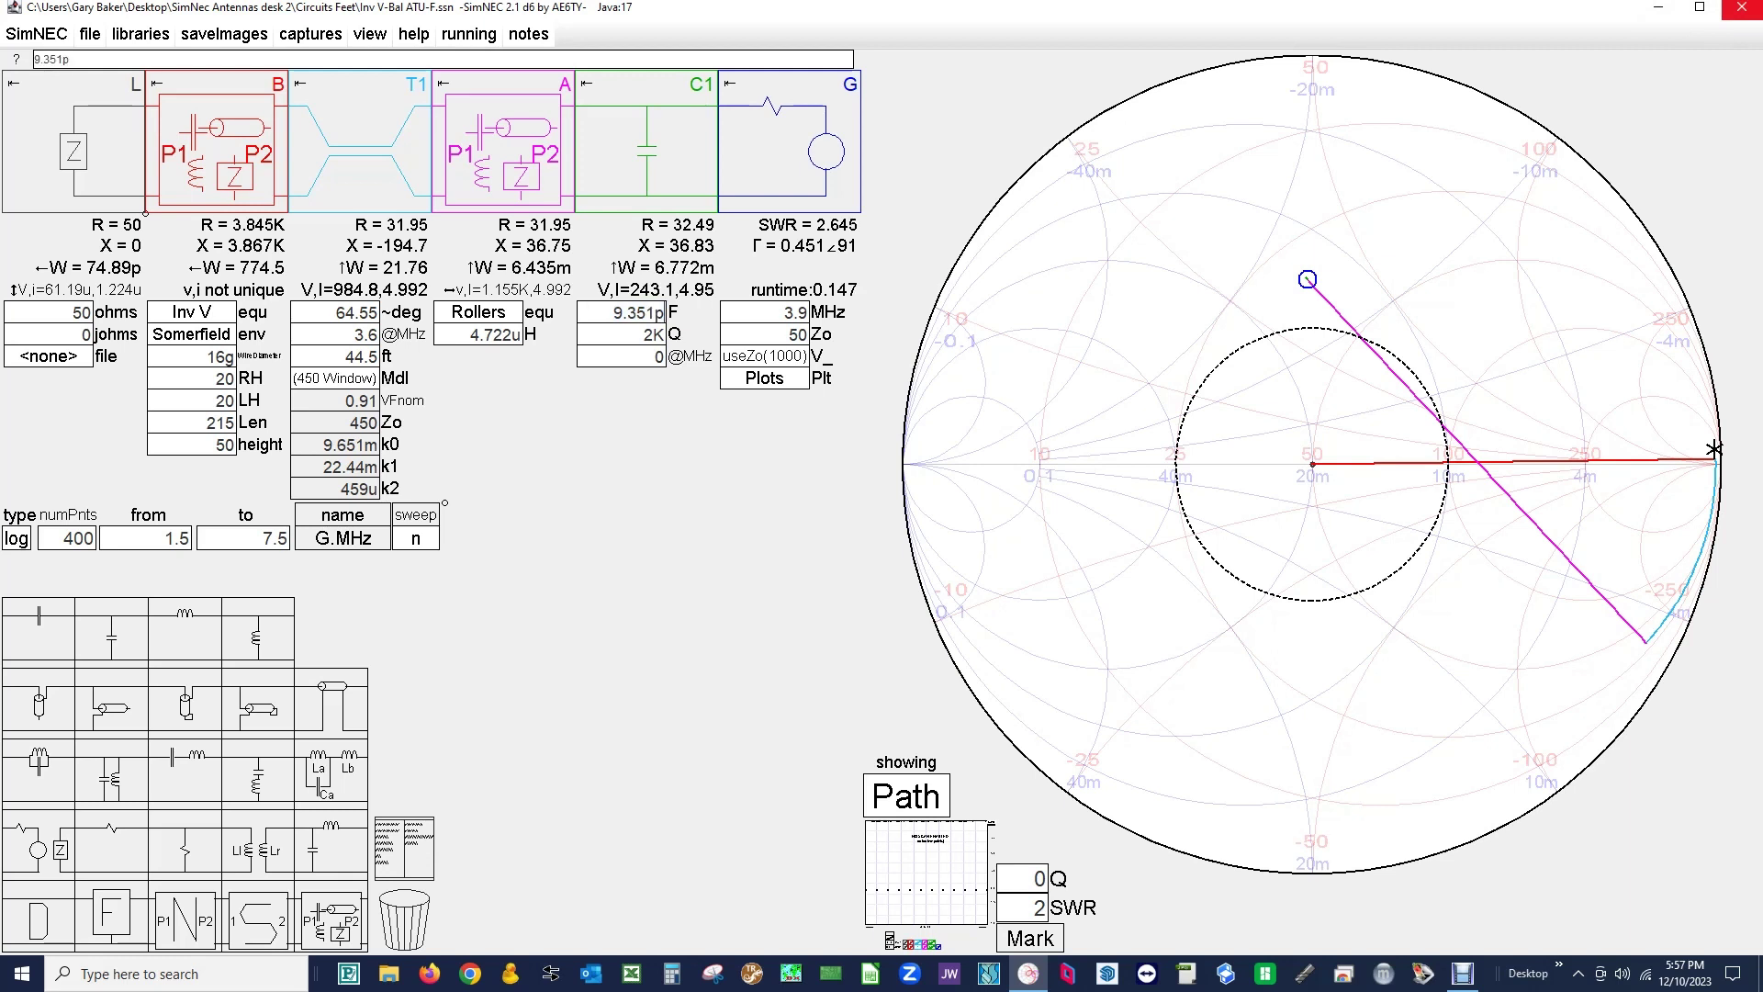
{"action": "key", "text": "Up"}
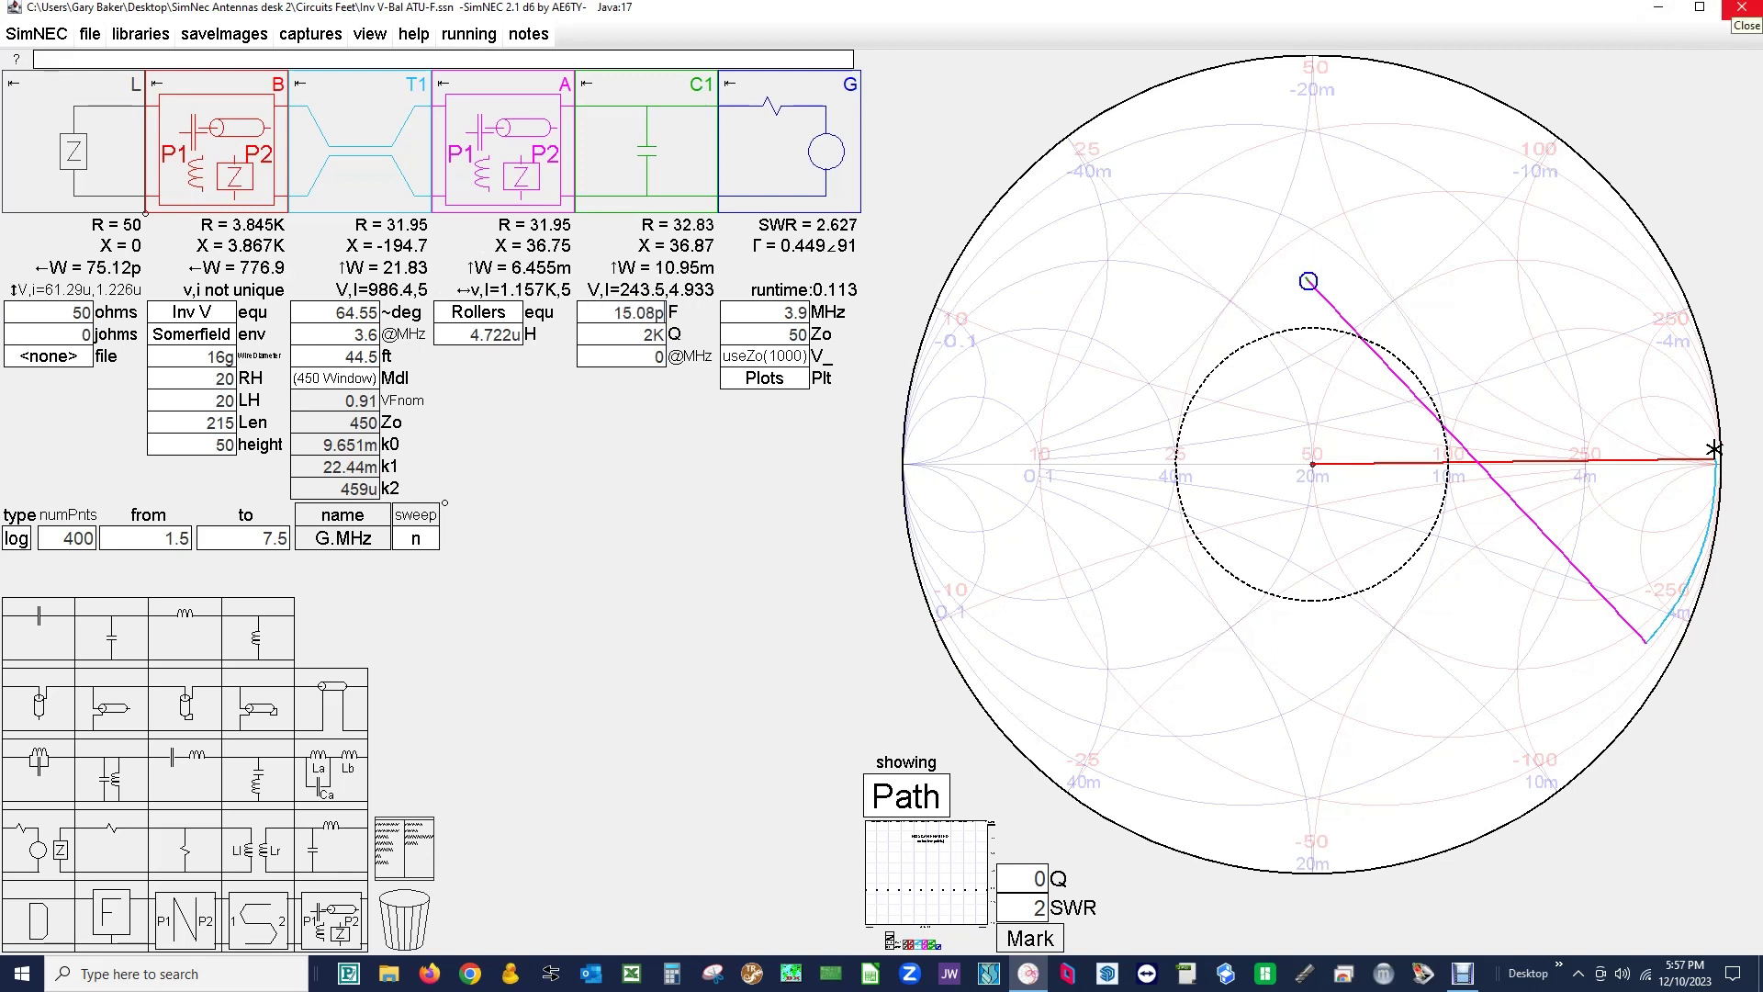
{"action": "key", "text": "Up"}
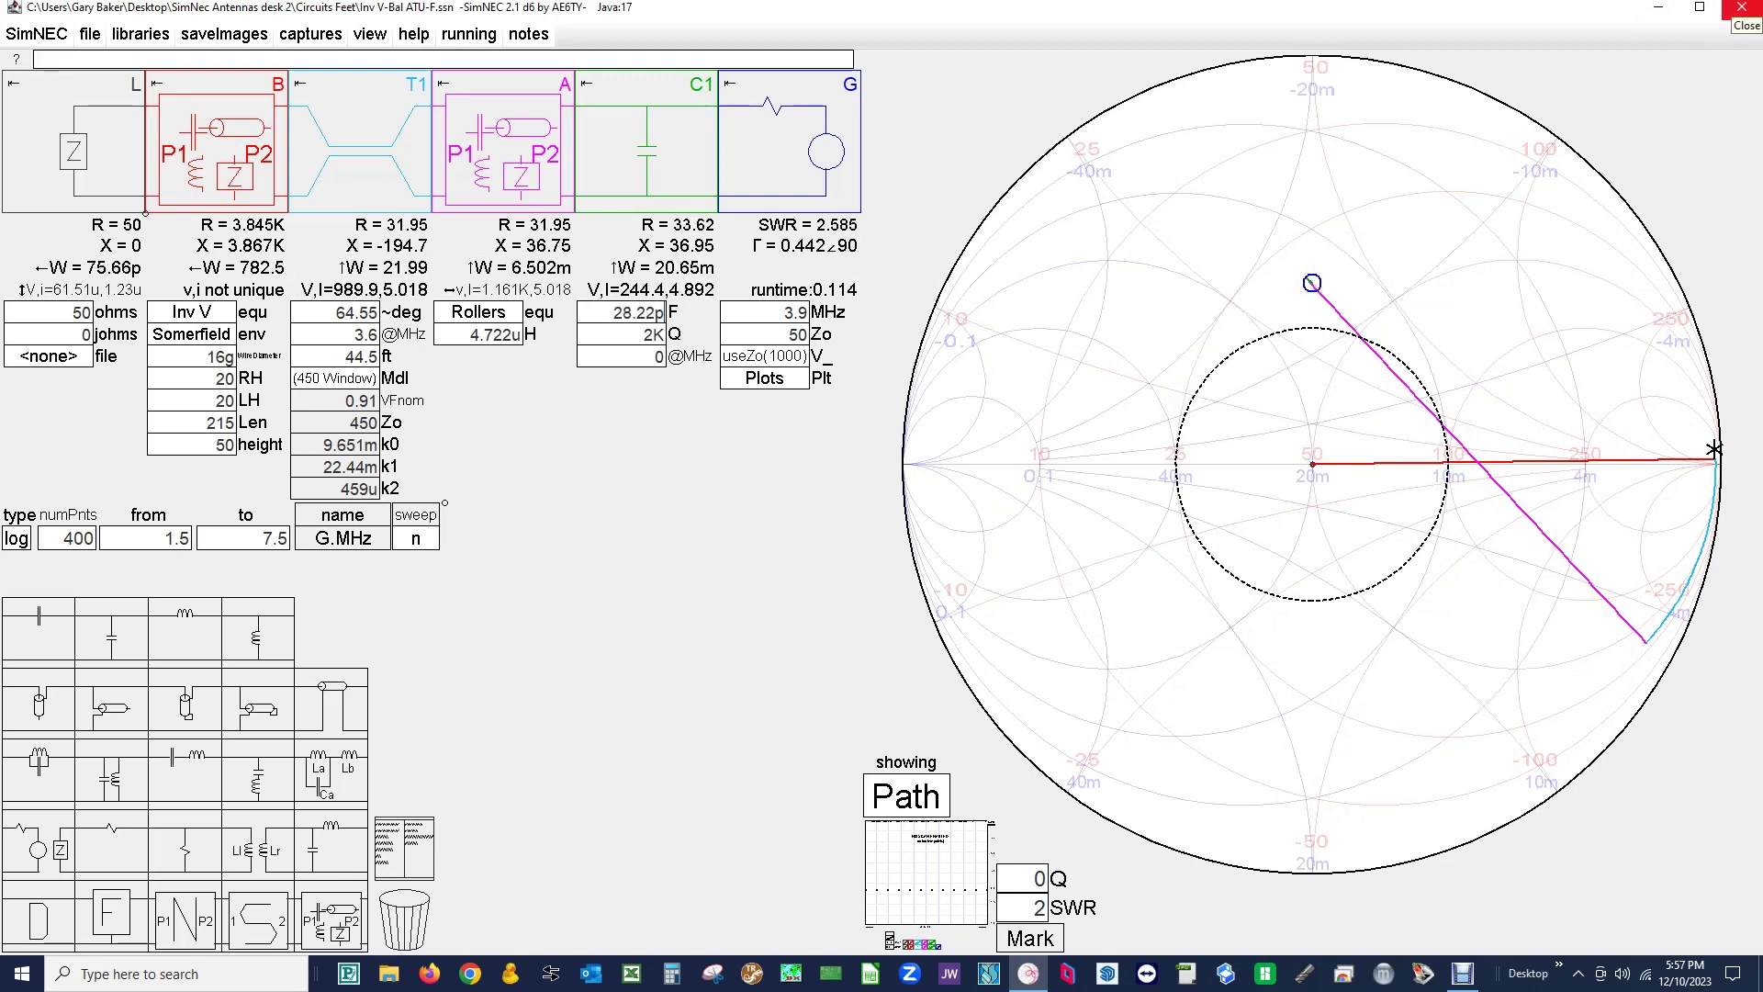
{"action": "key", "text": "Up"}
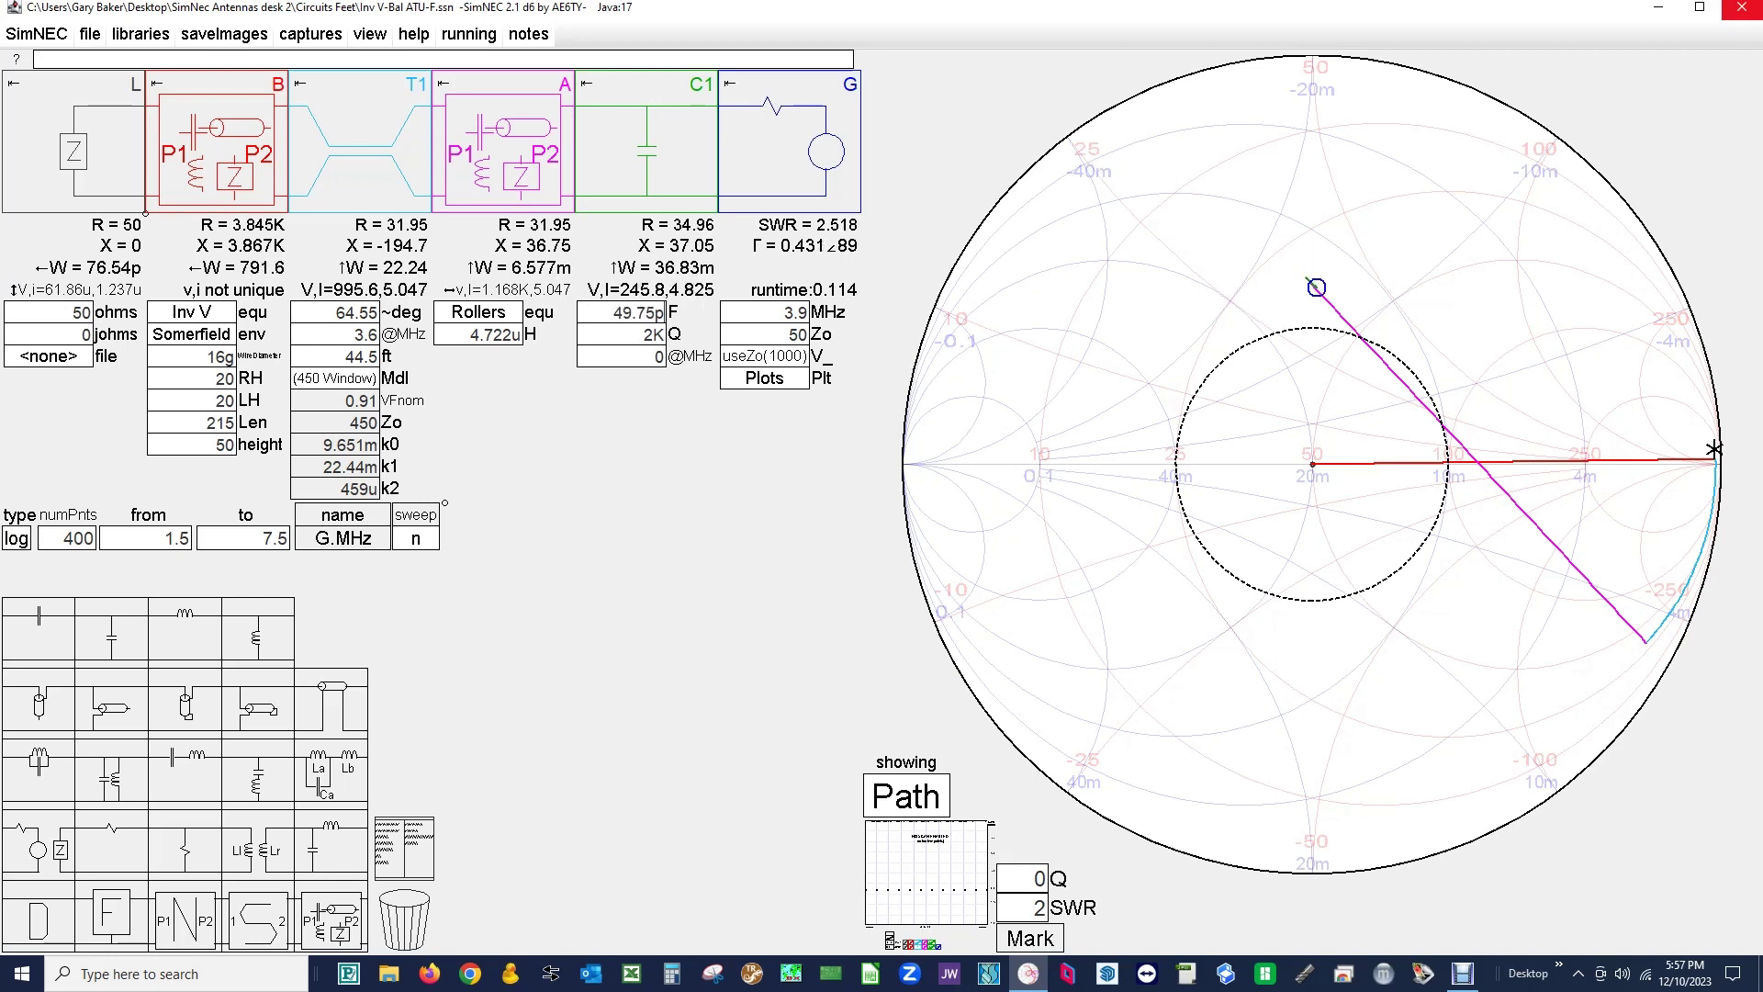
{"action": "key", "text": "Up"}
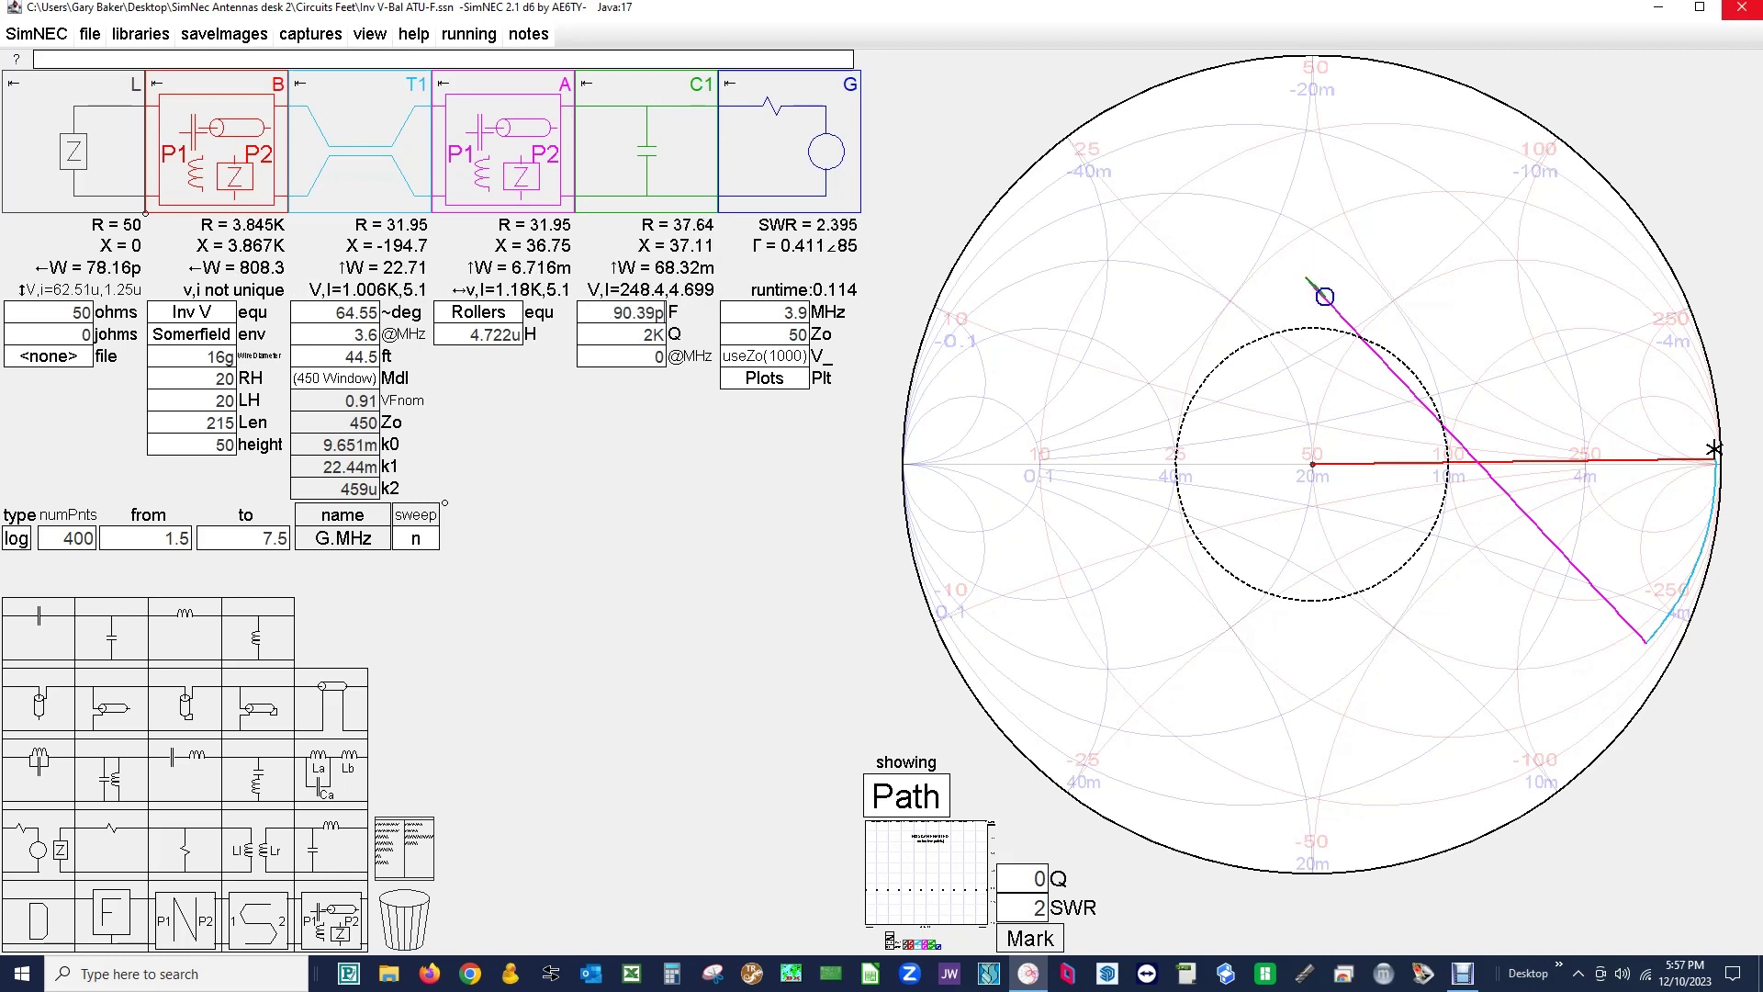
{"action": "key", "text": "Up"}
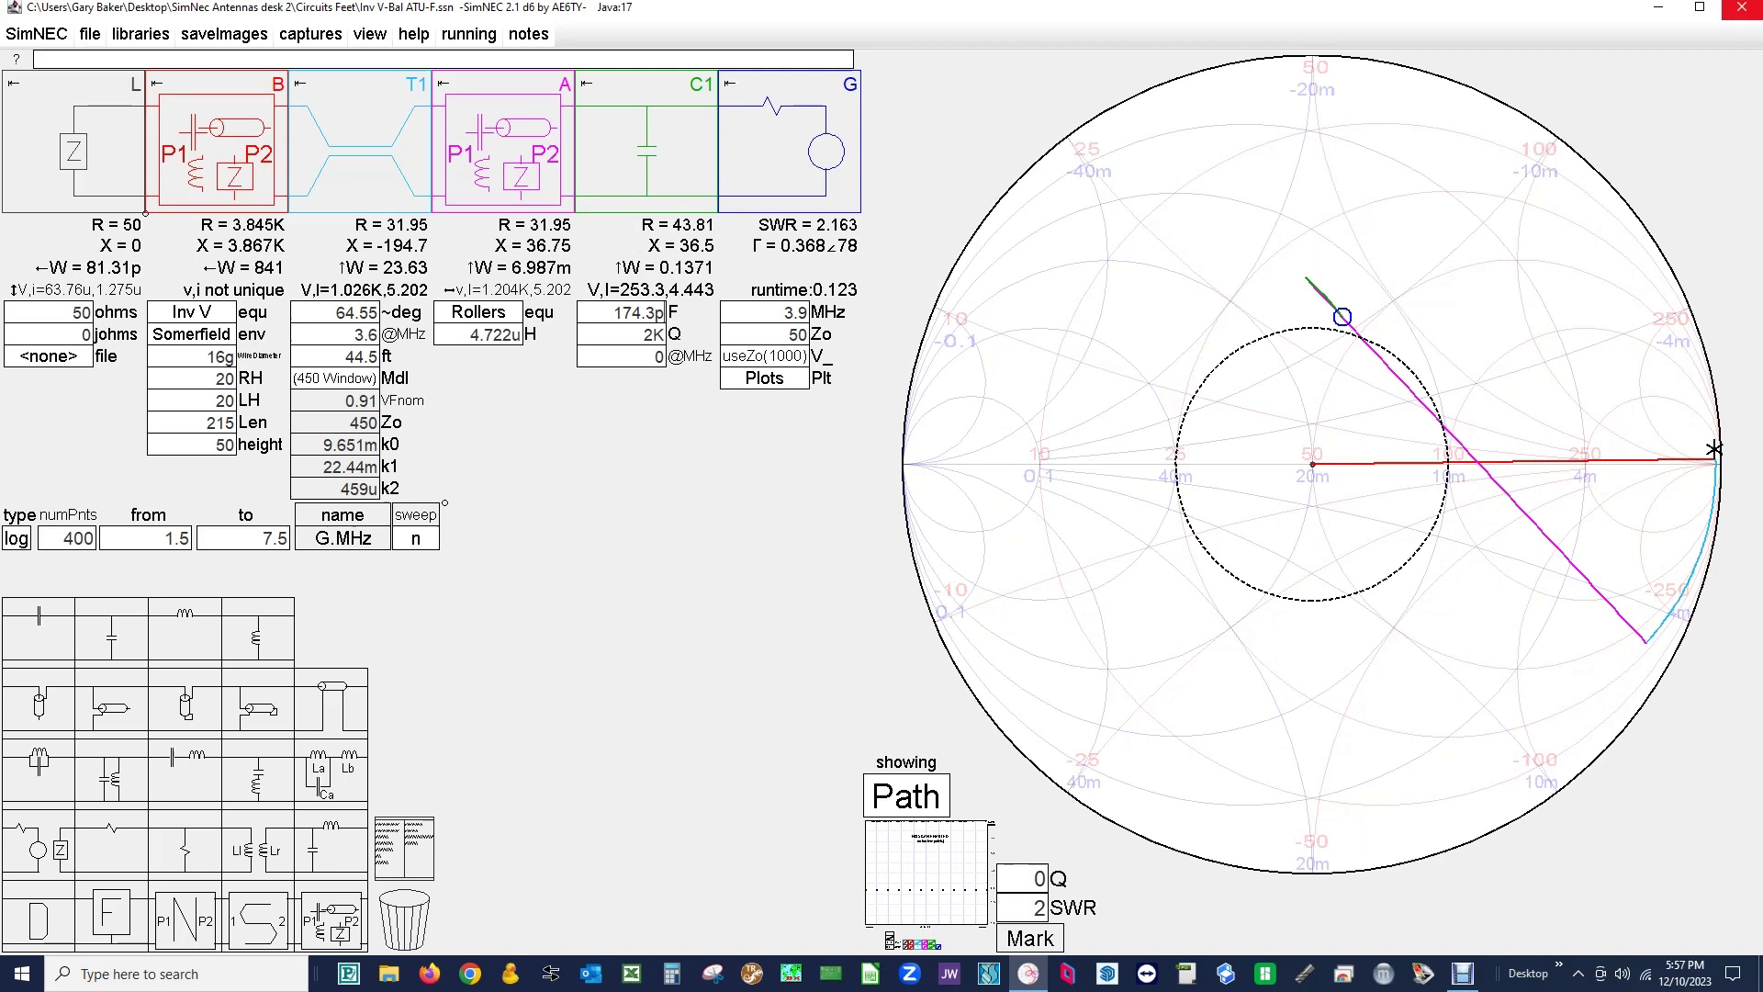
{"action": "key", "text": "Up"}
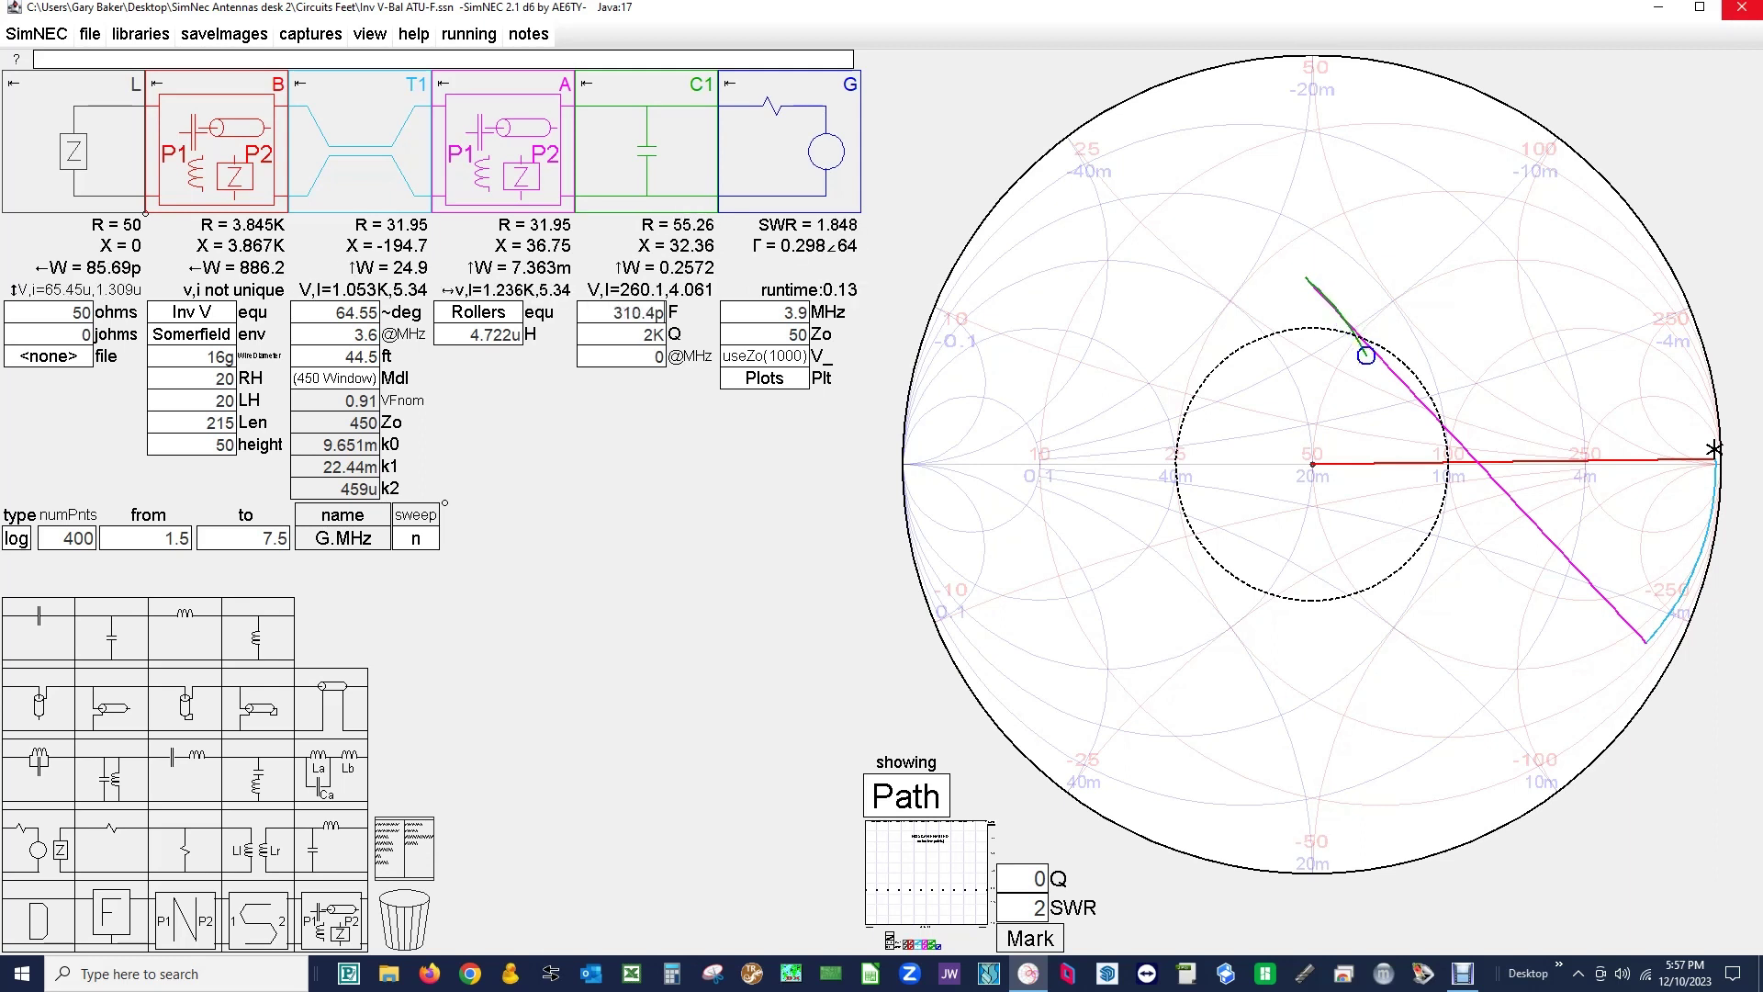
{"action": "key", "text": "Up"}
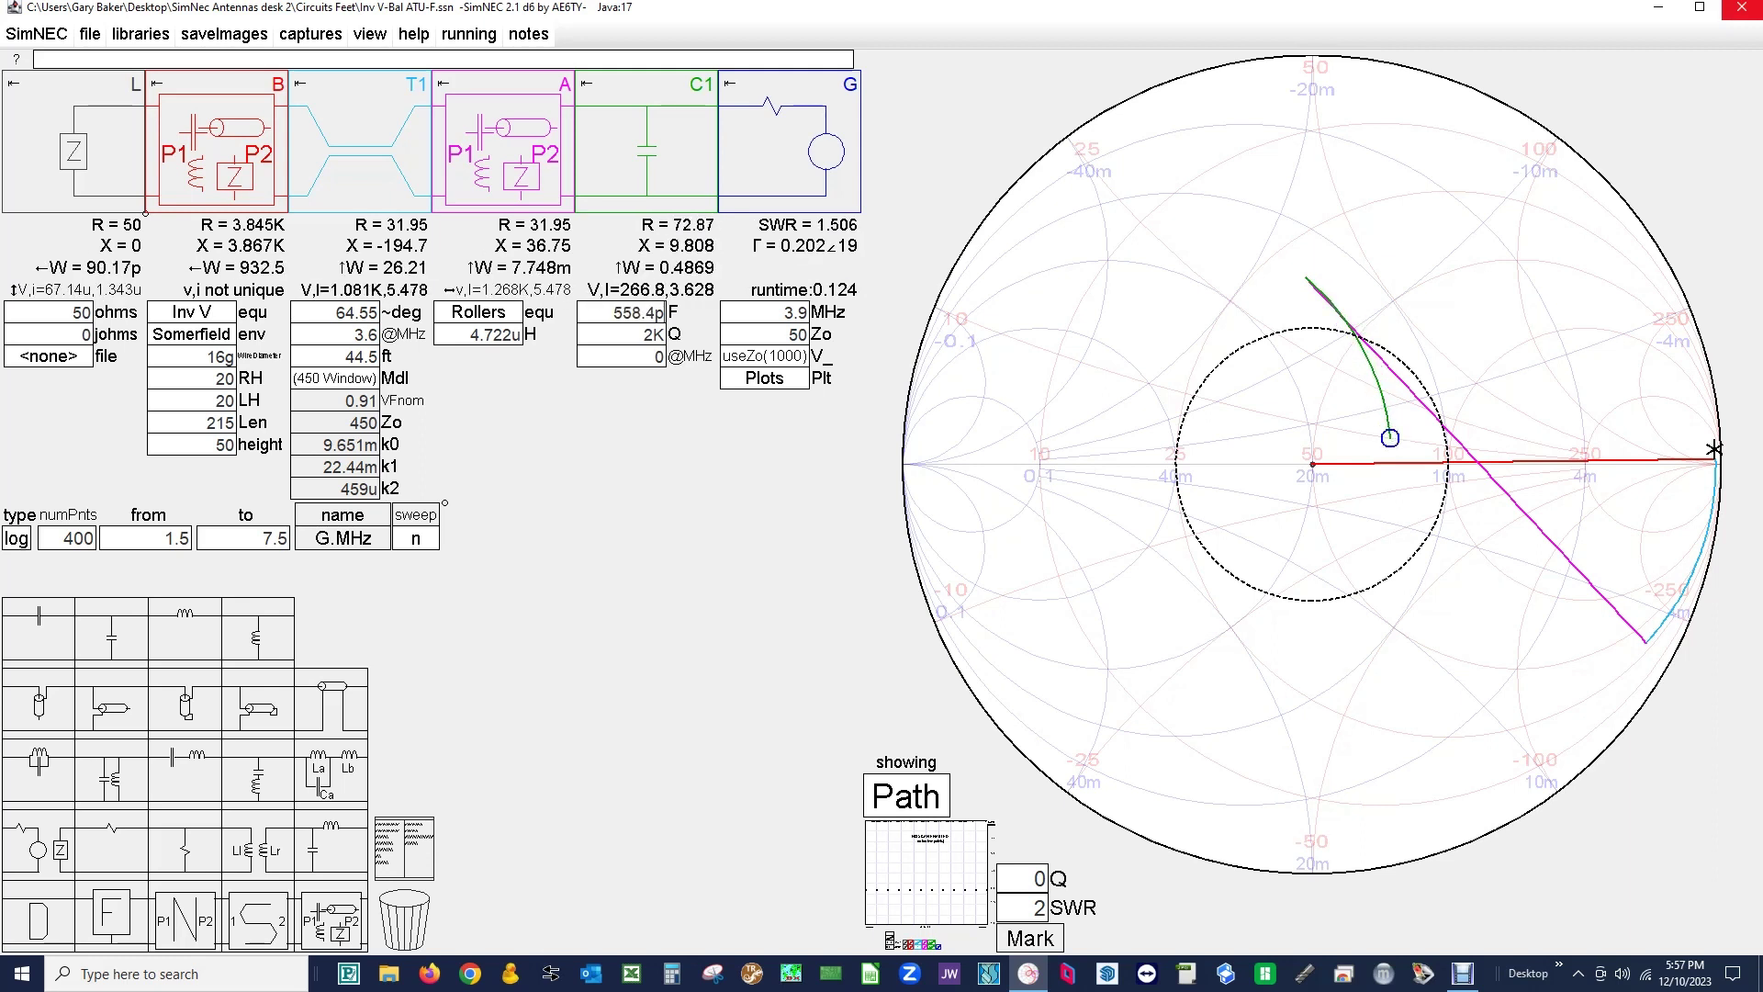
{"action": "key", "text": "Up"}
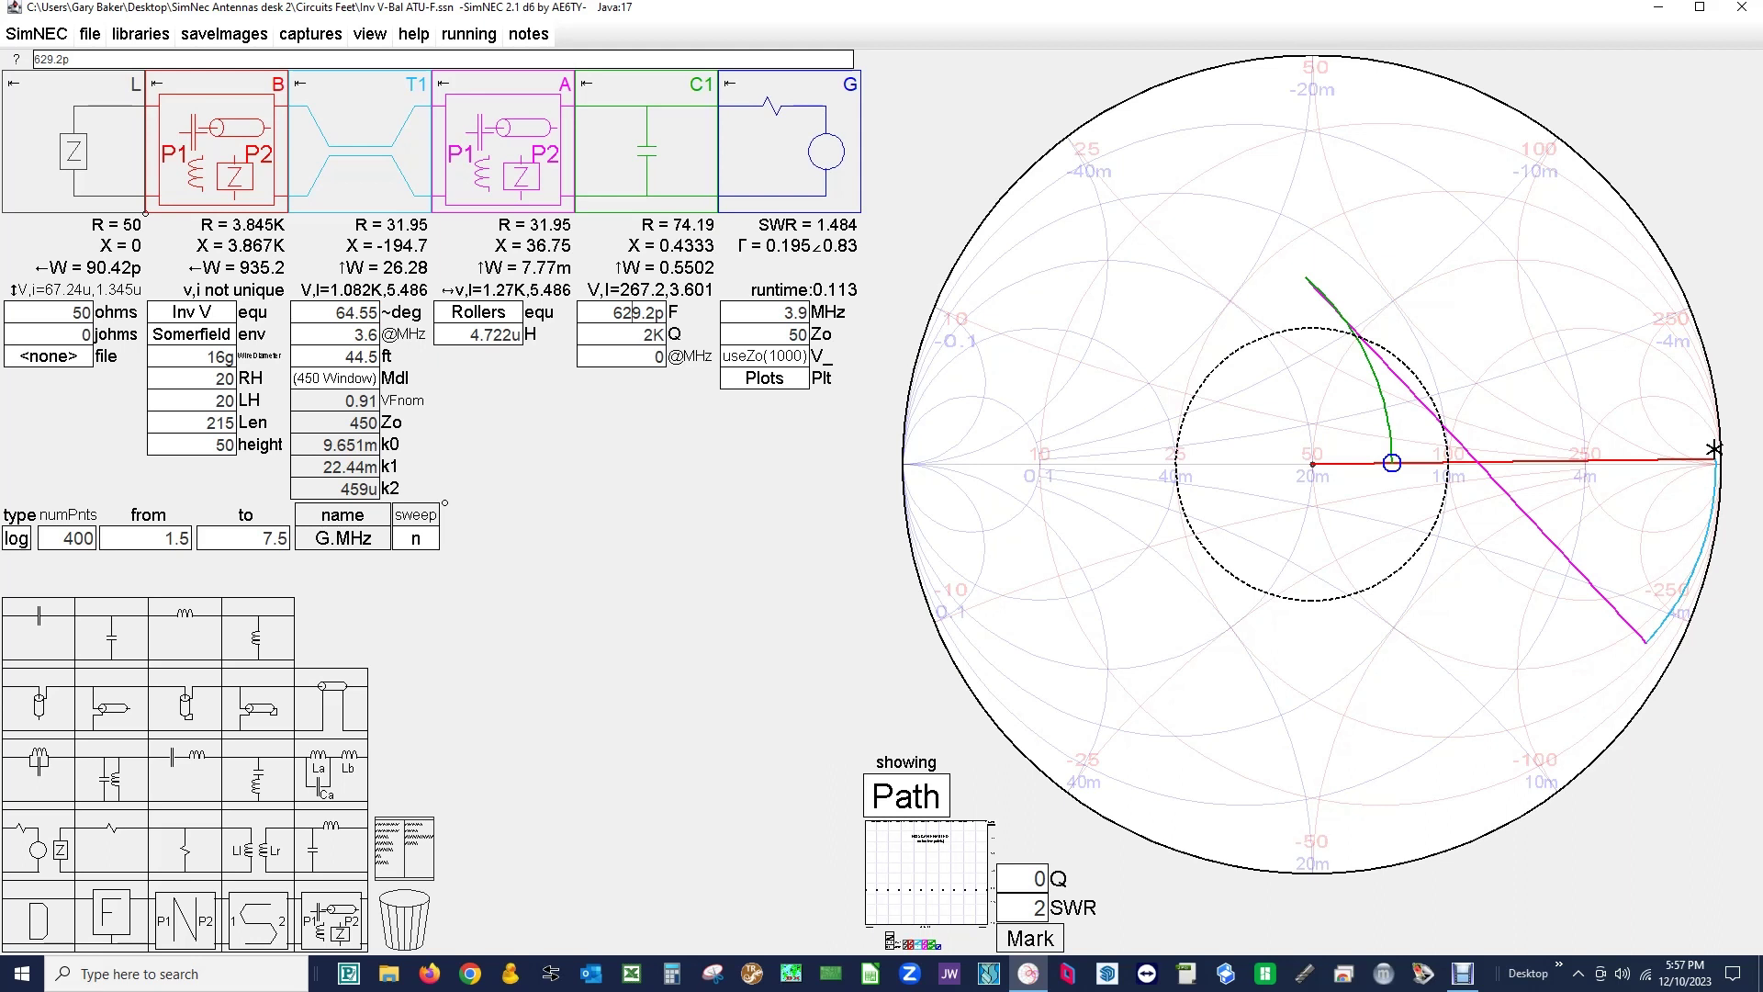
Try raising the Rollers inductance in block A in increments to 5.428 µH.
{"action": "left_click", "coordinate": [495, 333]}
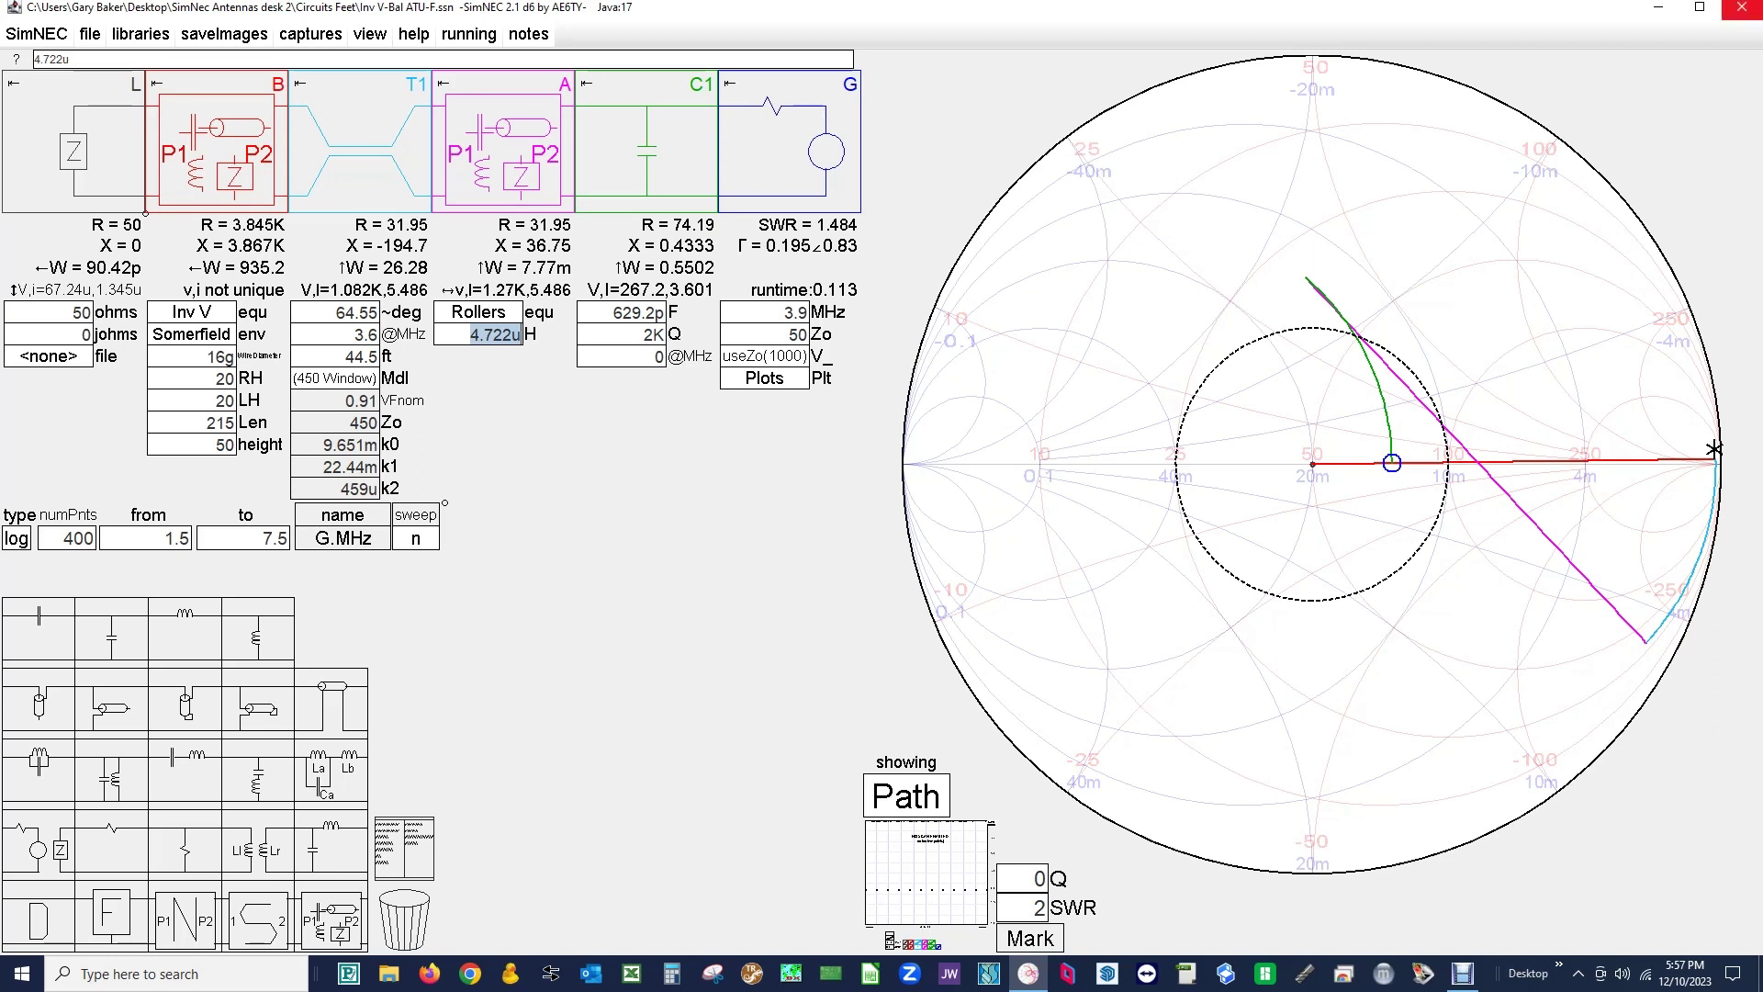
{"action": "key", "text": "Up"}
{"action": "key", "text": "Up"}
{"action": "key", "text": "Up"}
{"action": "key", "text": "Up"}
{"action": "key", "text": "Up"}
{"action": "key", "text": "Up"}
{"action": "key", "text": "Up"}
{"action": "key", "text": "Up"}
{"action": "key", "text": "Up"}
{"action": "key", "text": "Up"}
{"action": "key", "text": "Up"}
{"action": "key", "text": "Up"}
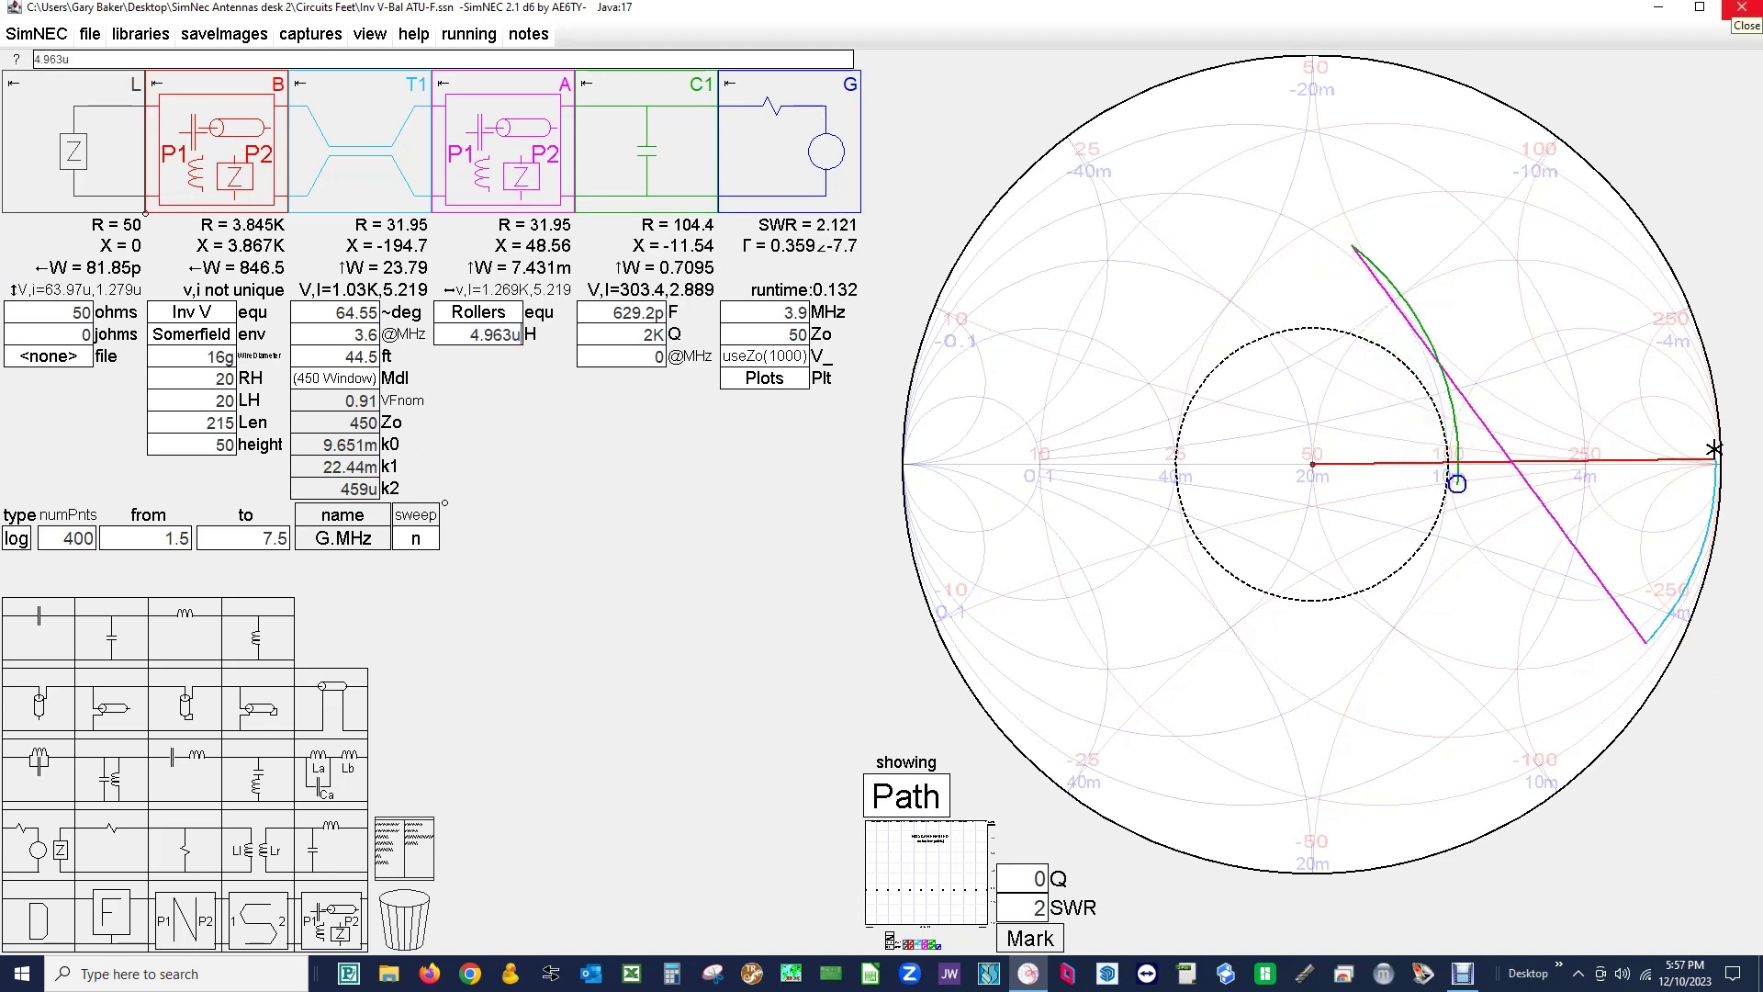
{"action": "key", "text": "Up"}
{"action": "key", "text": "Up"}
{"action": "key", "text": "Up"}
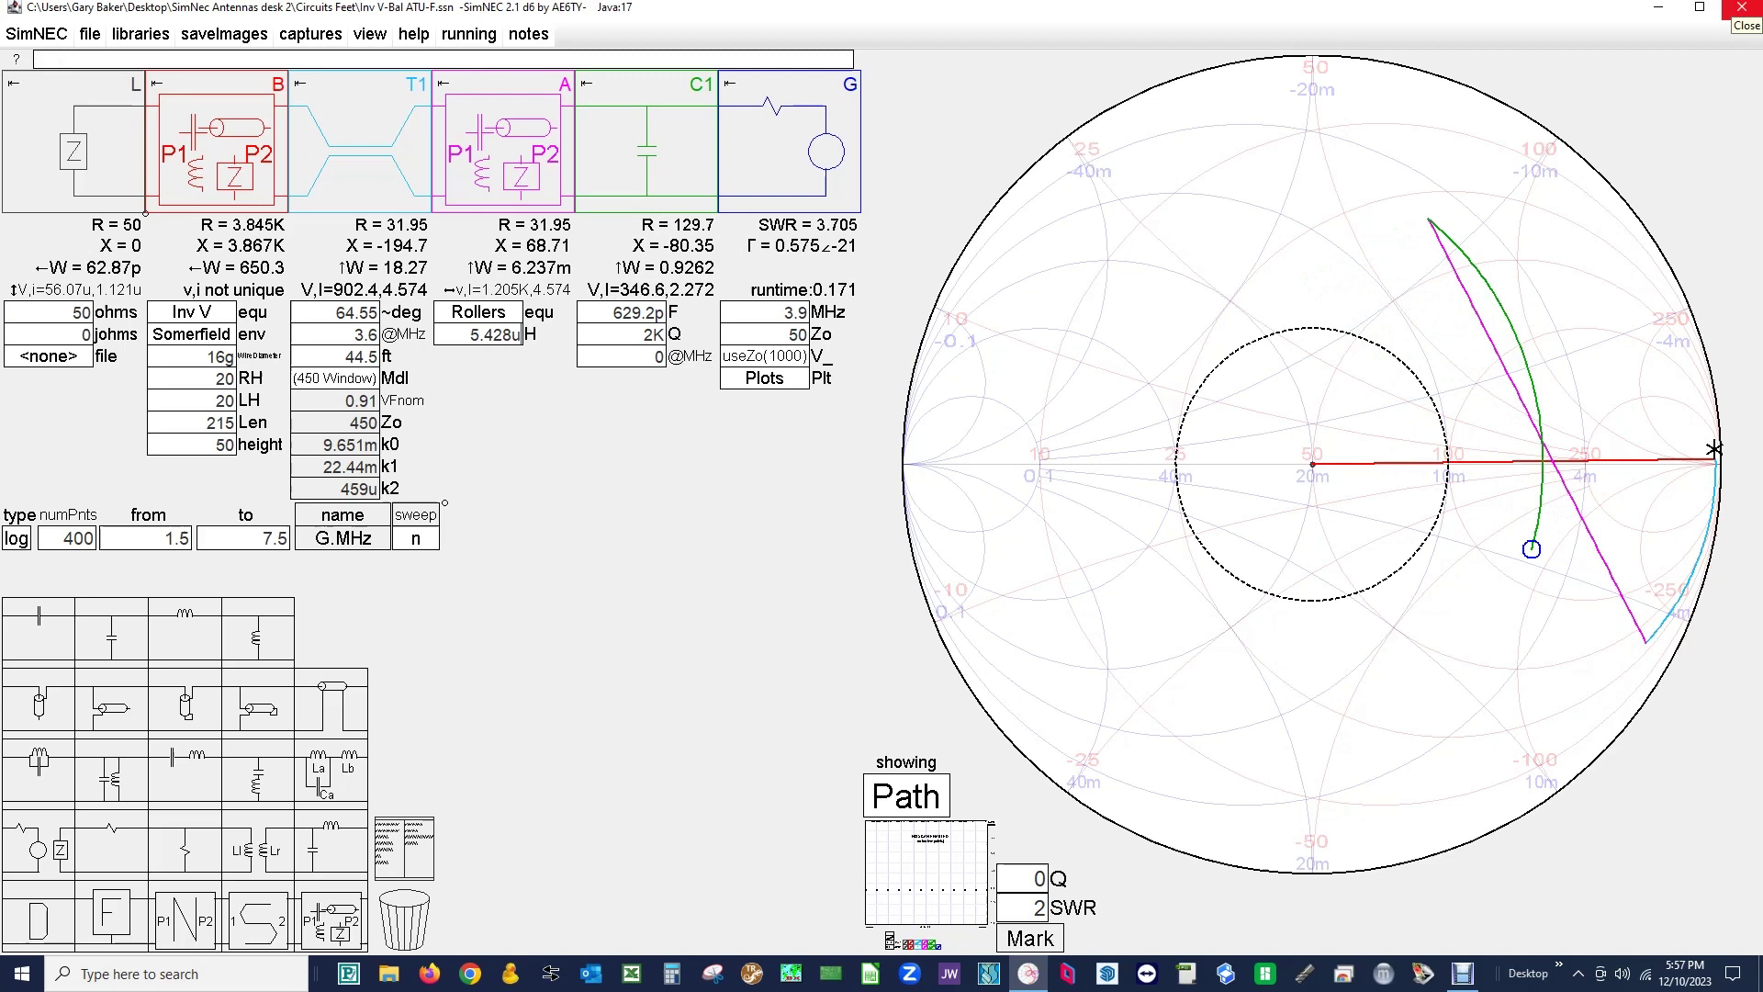
Lower the Rollers inductance in block A in increments to 4.448 µH to bring the path endpoint to the 50 ohm centre.
{"action": "key", "text": "Down"}
{"action": "key", "text": "Down"}
{"action": "key", "text": "Down"}
{"action": "key", "text": "Down"}
{"action": "key", "text": "Down"}
{"action": "key", "text": "Down"}
{"action": "key", "text": "Down"}
{"action": "key", "text": "Down"}
{"action": "key", "text": "Down"}
{"action": "key", "text": "Down"}
{"action": "key", "text": "Down"}
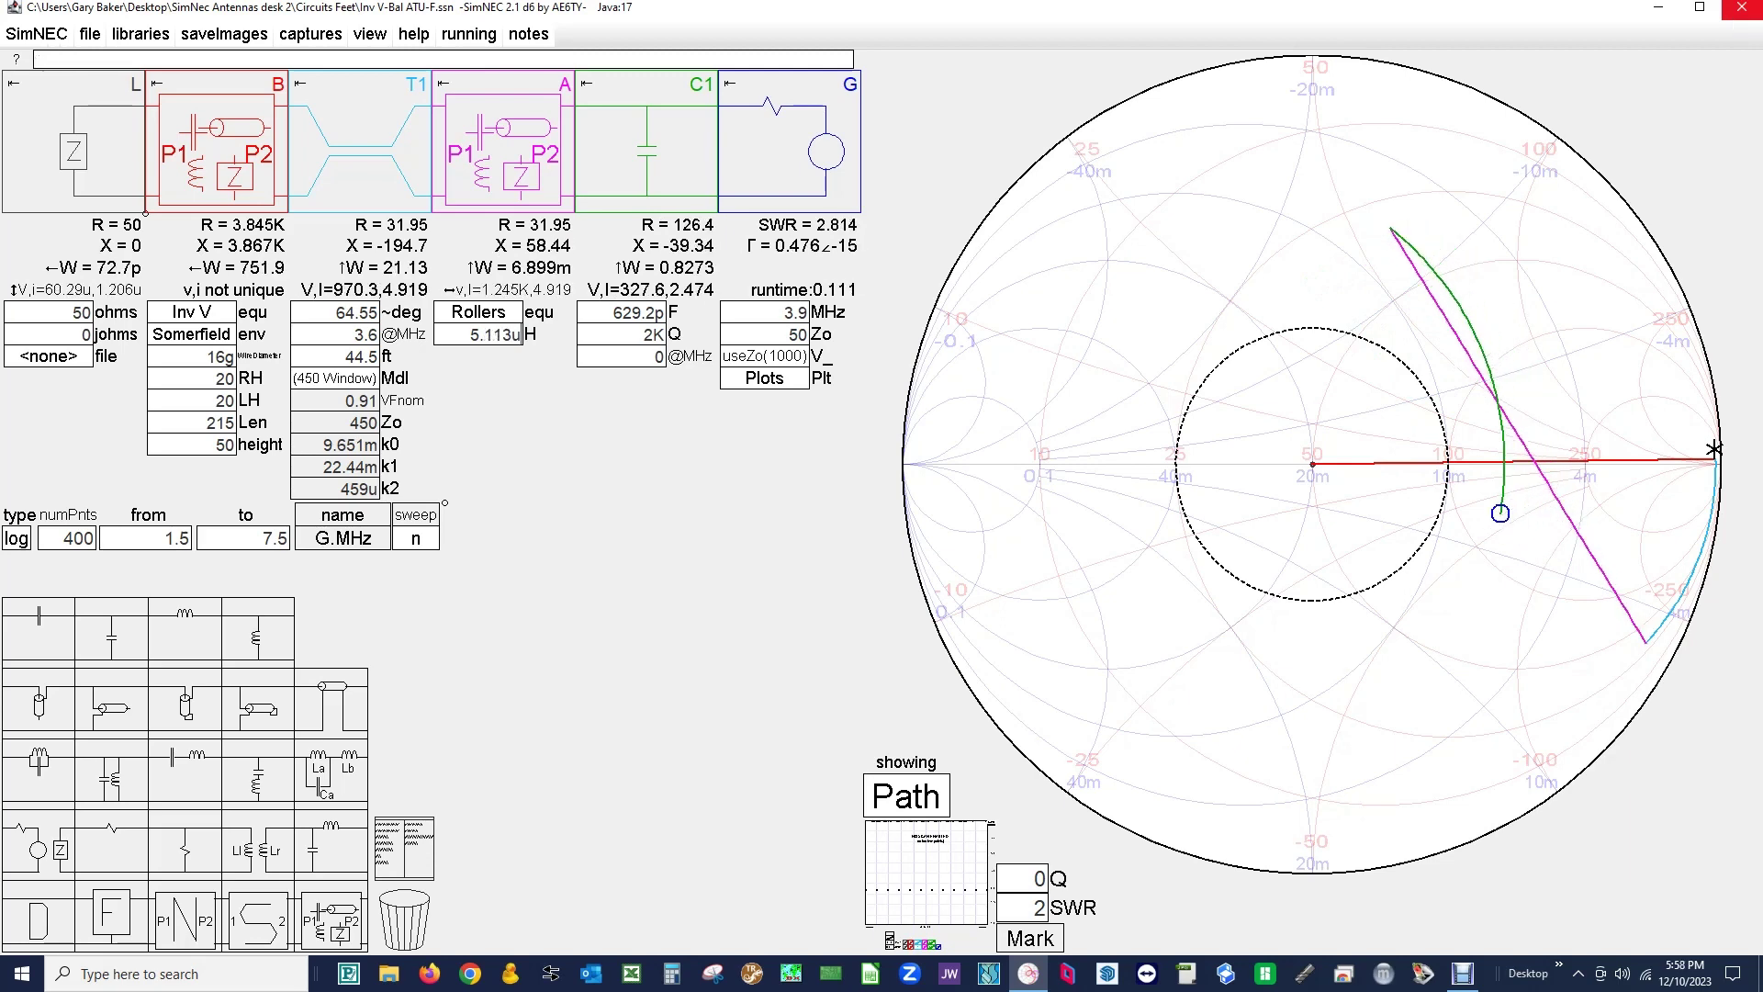
{"action": "key", "text": "Down"}
{"action": "key", "text": "Down"}
{"action": "key", "text": "Down"}
{"action": "key", "text": "Down"}
{"action": "key", "text": "Down"}
{"action": "key", "text": "Down"}
{"action": "key", "text": "Down"}
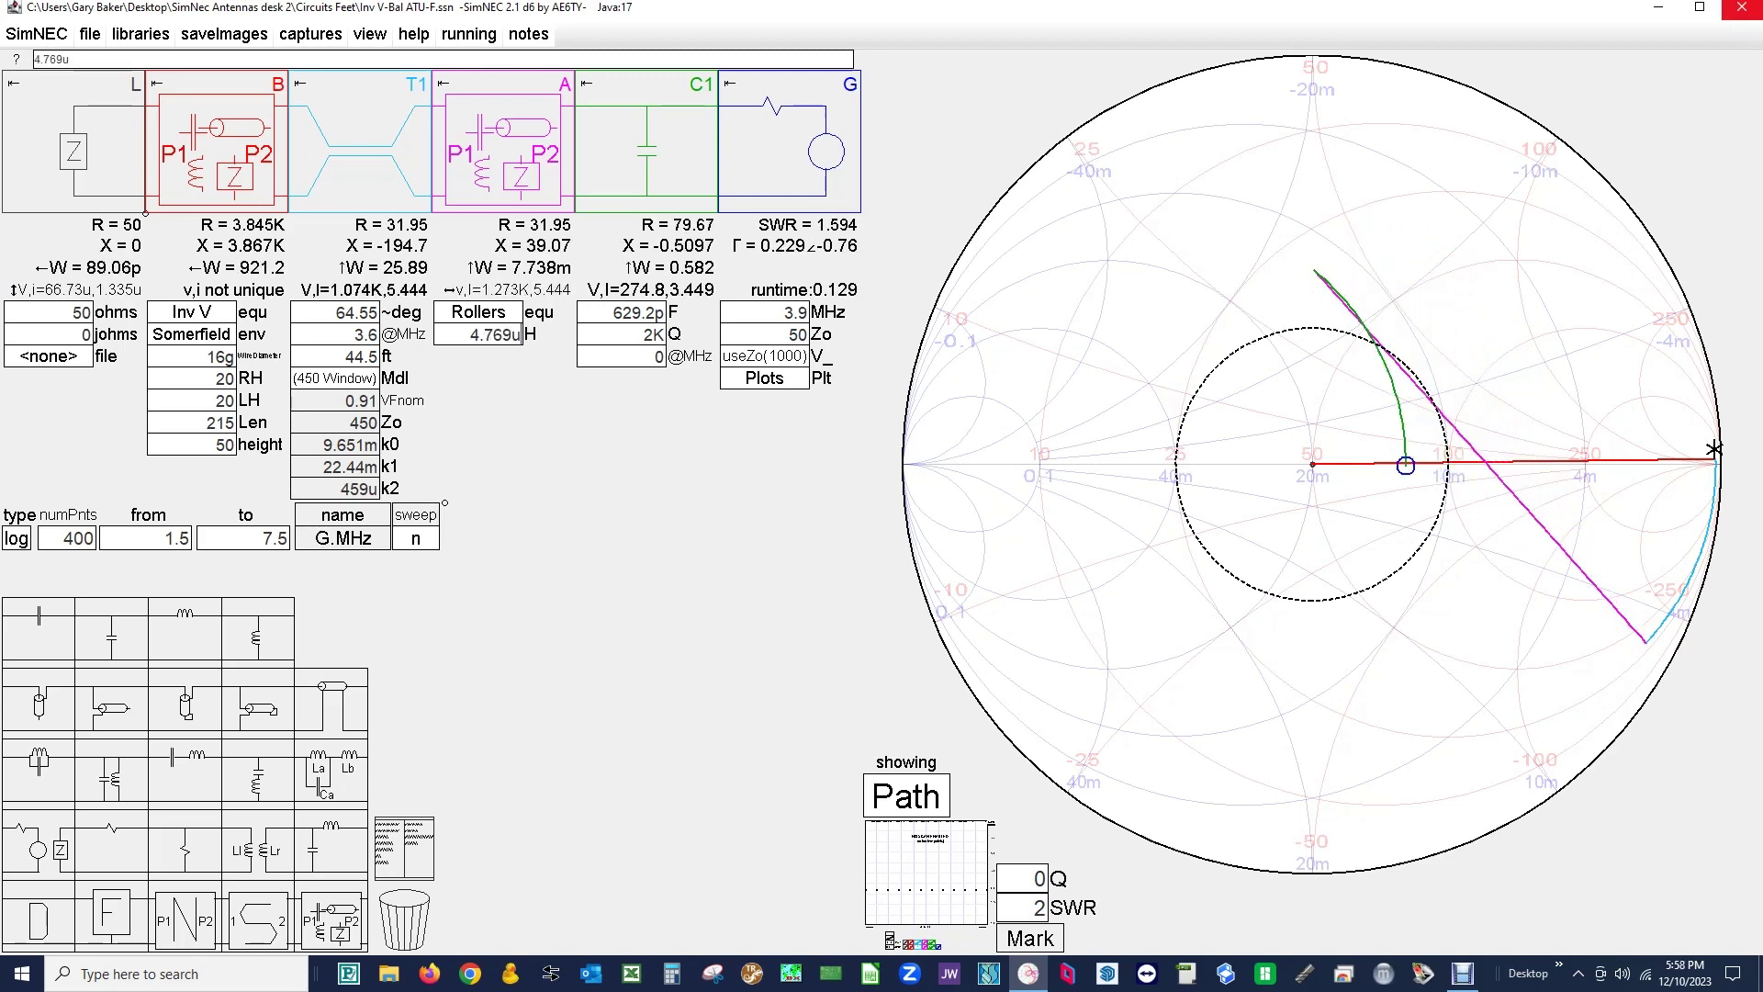
{"action": "key", "text": "Down"}
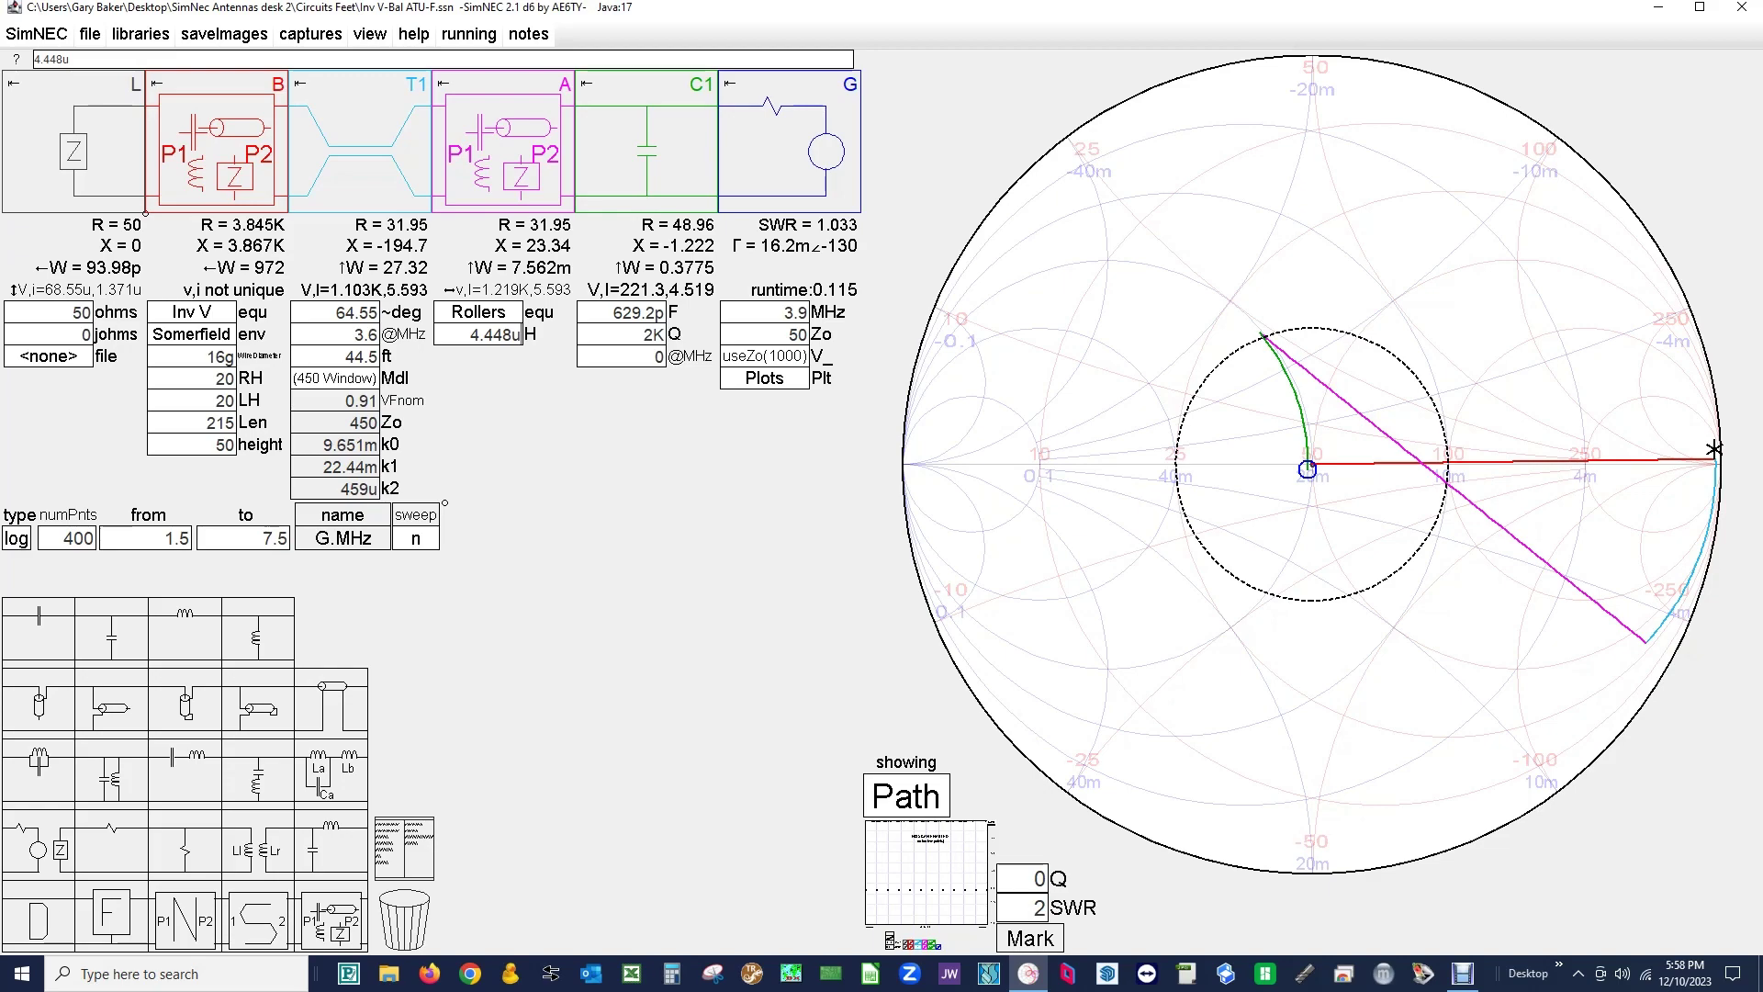
Open the NEC2 antenna display and replace the 3D field mesh with the solid coloured shapes.
{"action": "left_click", "coordinate": [370, 34]}
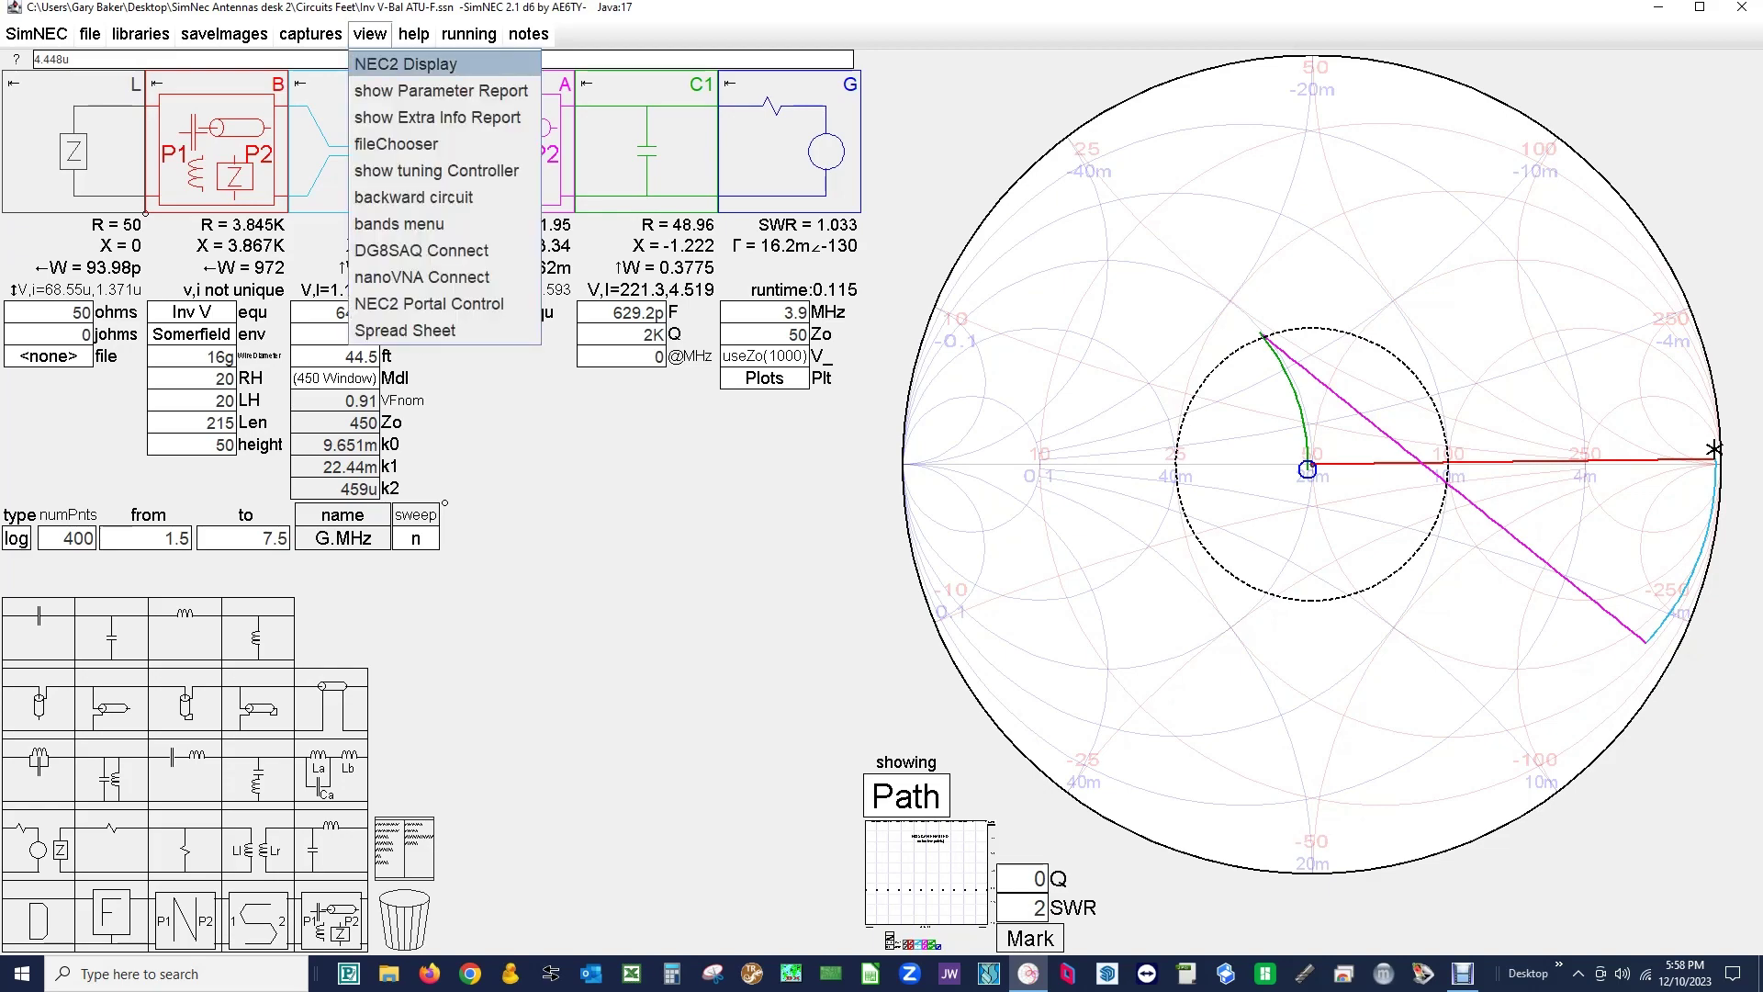
{"action": "left_click", "coordinate": [405, 63]}
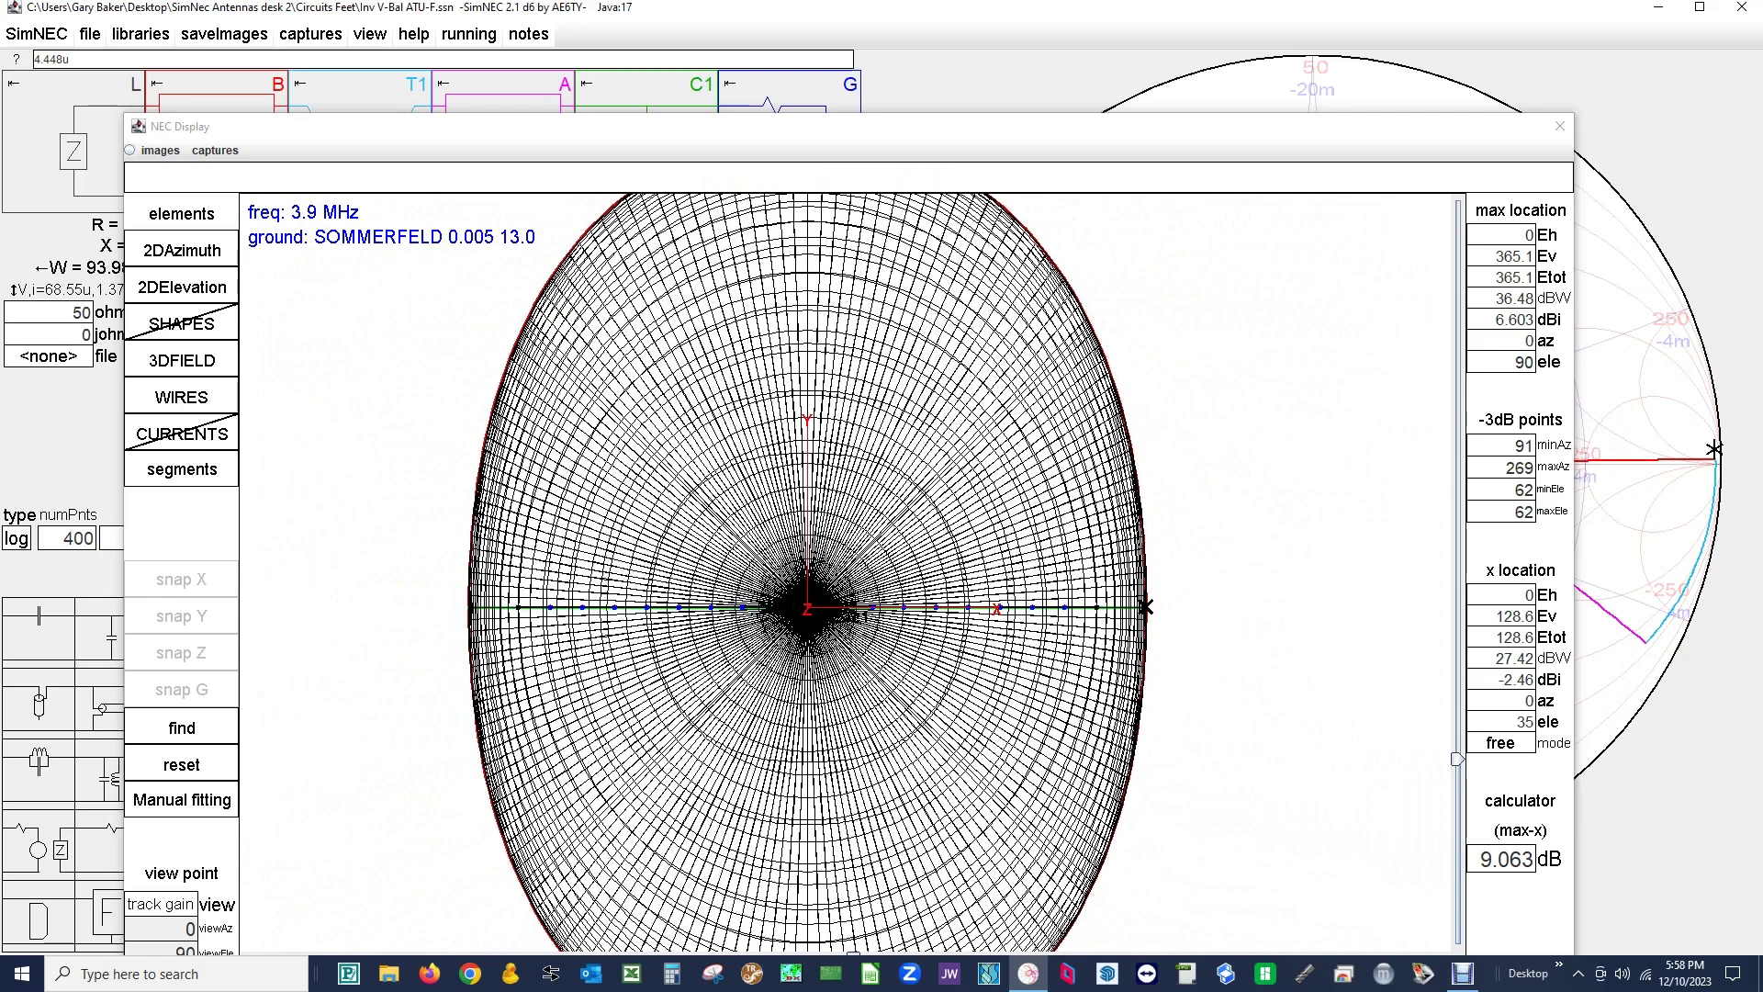
{"action": "left_click", "coordinate": [182, 360]}
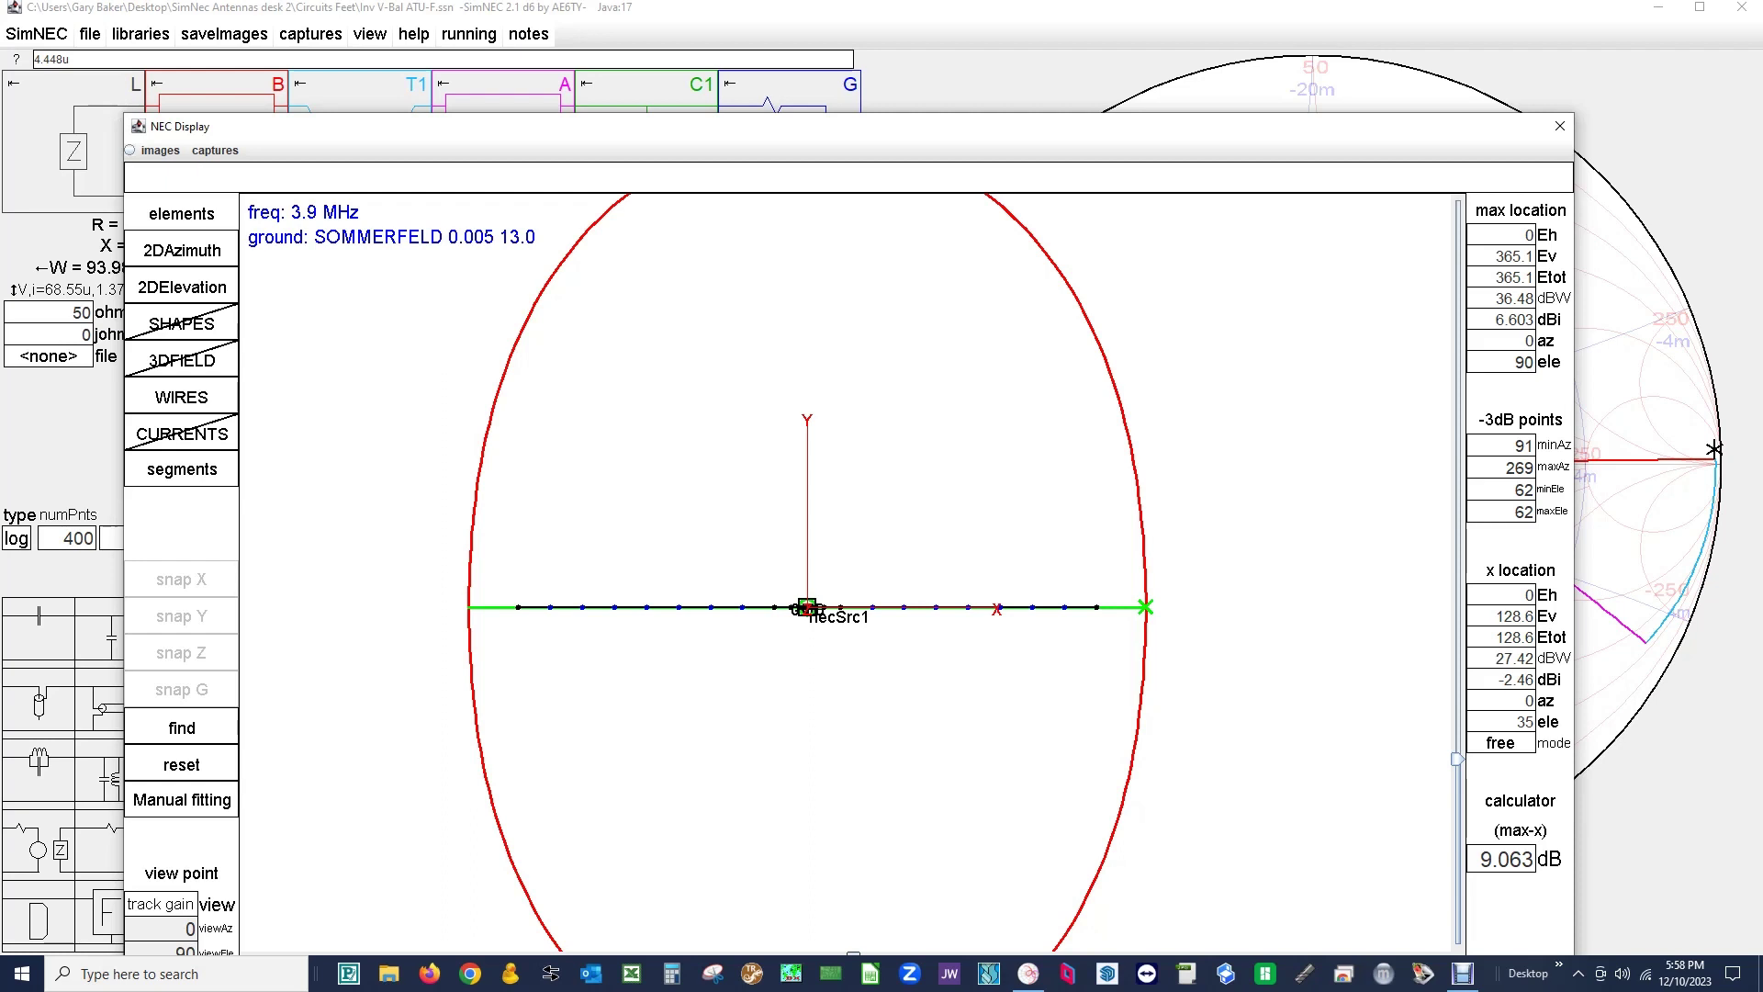
{"action": "left_click", "coordinate": [182, 323]}
Examine the inverted V's 3.9 MHz radiation pattern from low and oblique viewpoints, and close the antenna display.
{"action": "scroll", "coordinate": [1225, 597], "scroll_direction": "down", "scroll_amount": 2}
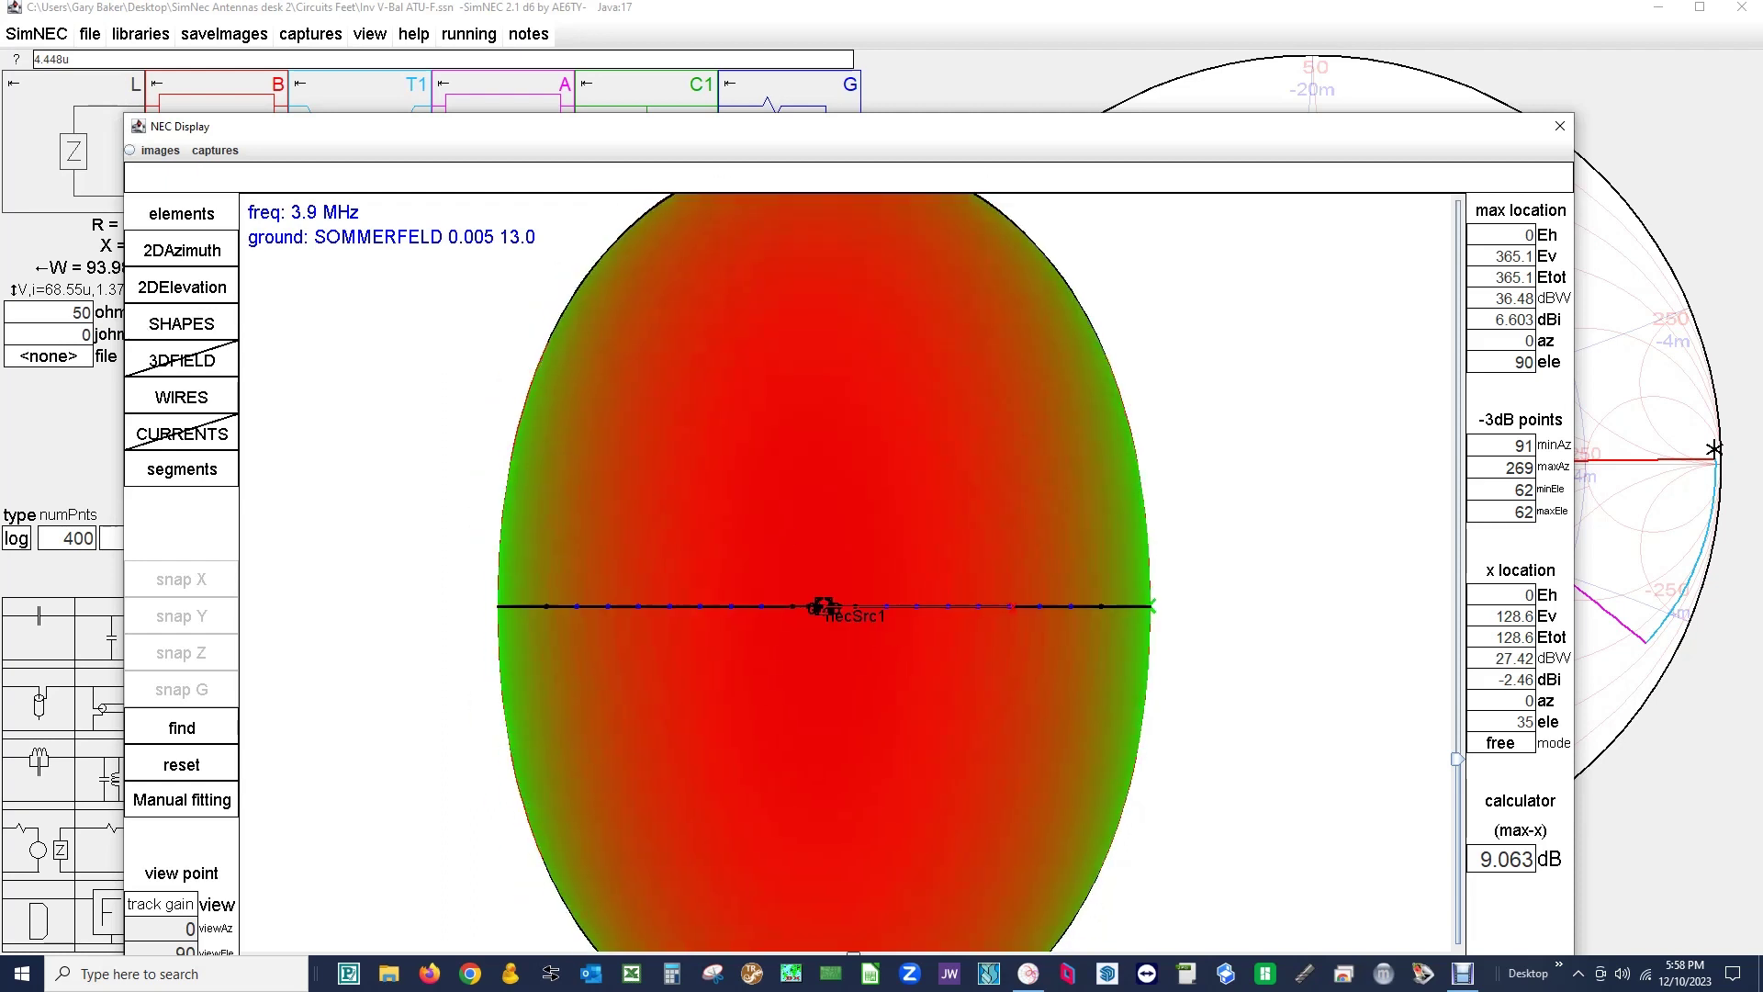
{"action": "scroll", "coordinate": [1180, 622], "scroll_direction": "down", "scroll_amount": 6}
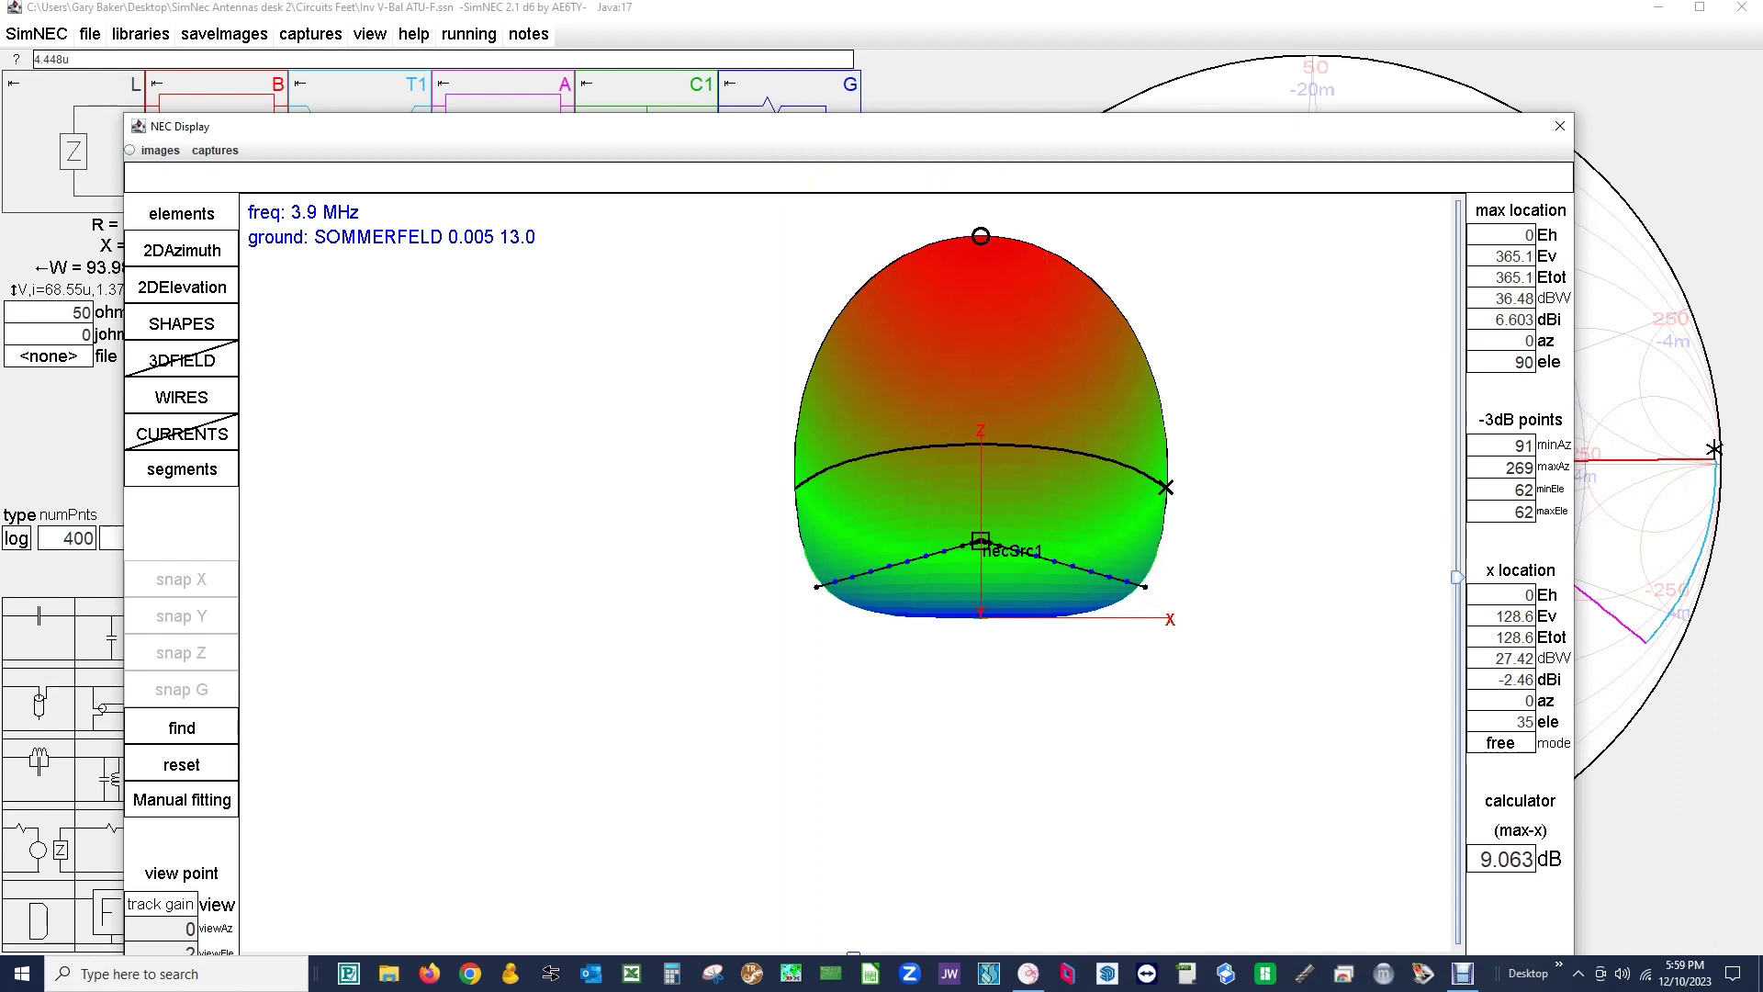
{"action": "left_click_drag", "start_coordinate": [1457, 577], "coordinate": [1458, 639]}
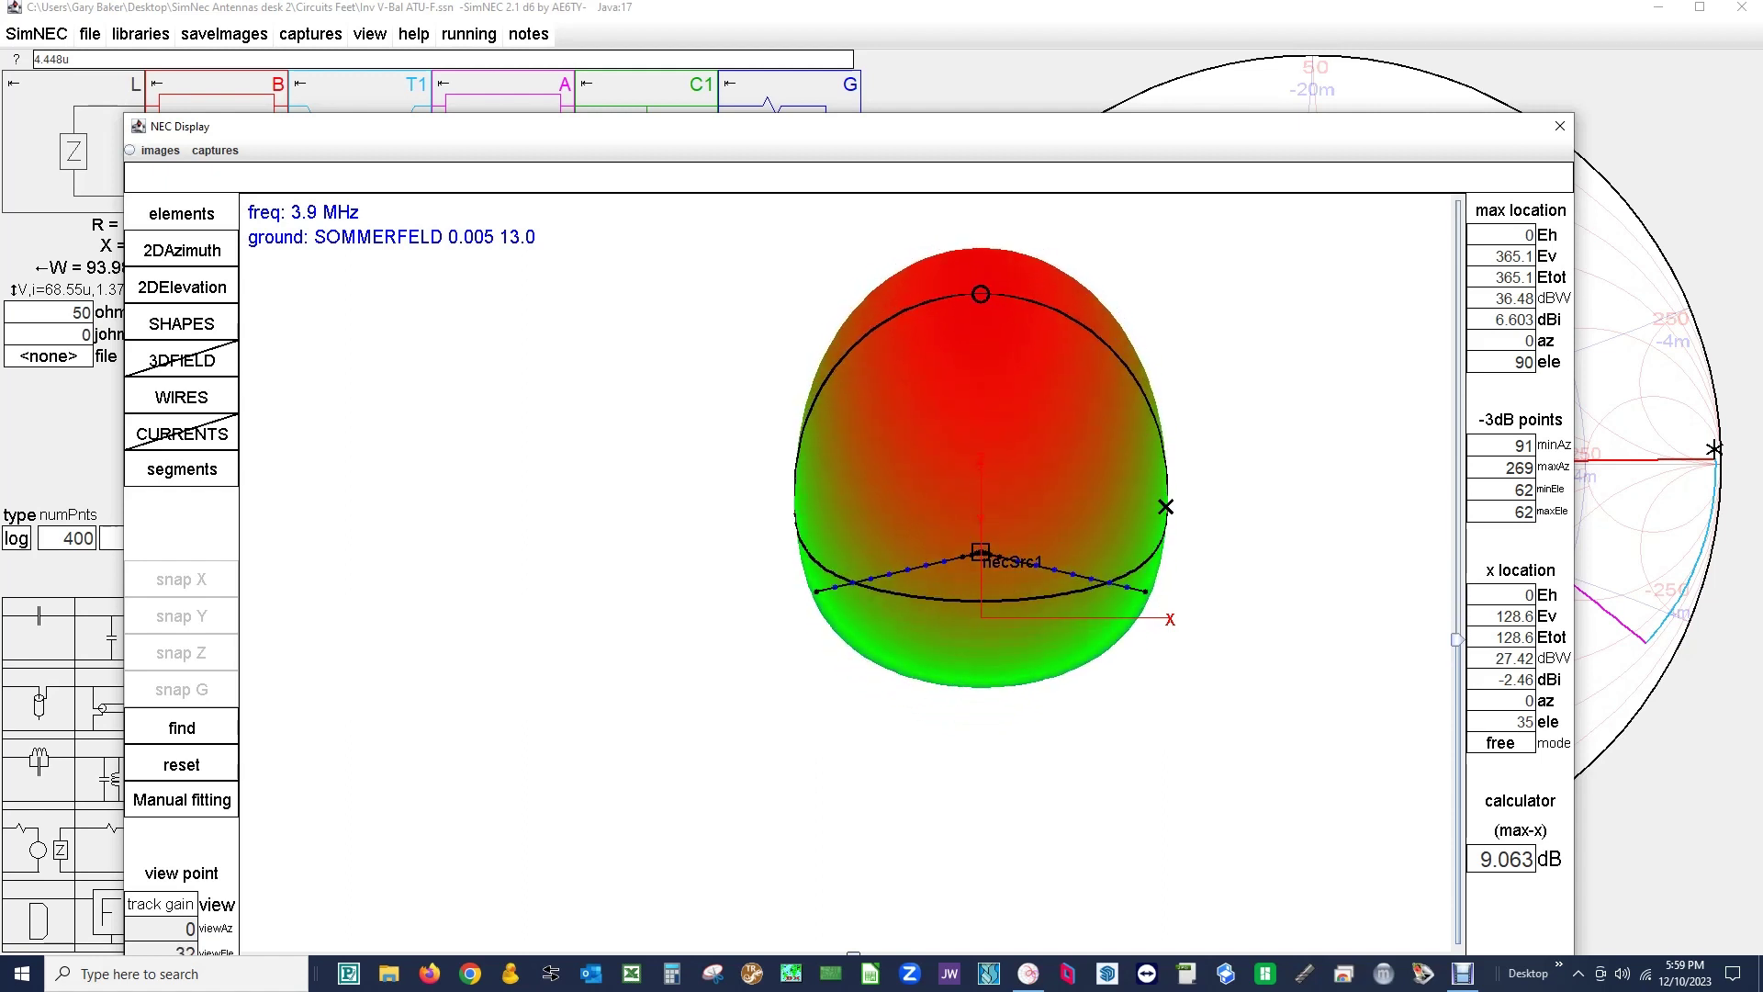
{"action": "left_click_drag", "start_coordinate": [1049, 126], "coordinate": [1077, 59]}
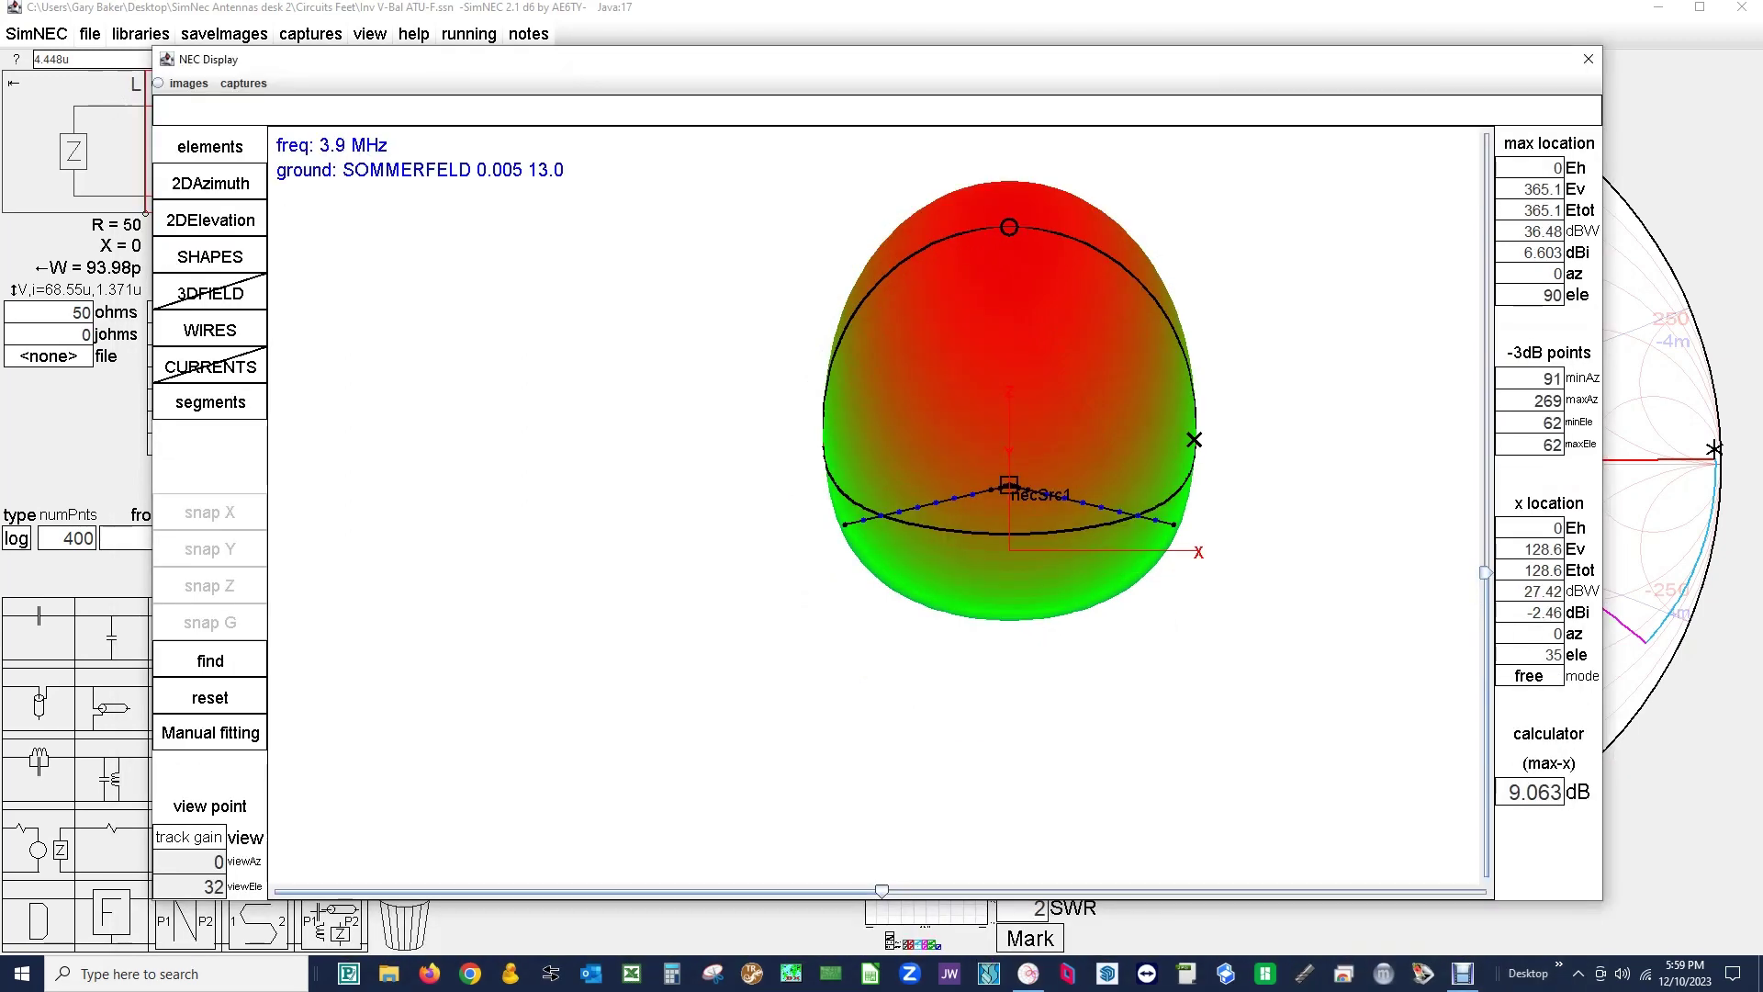
{"action": "left_click_drag", "start_coordinate": [882, 891], "coordinate": [931, 891]}
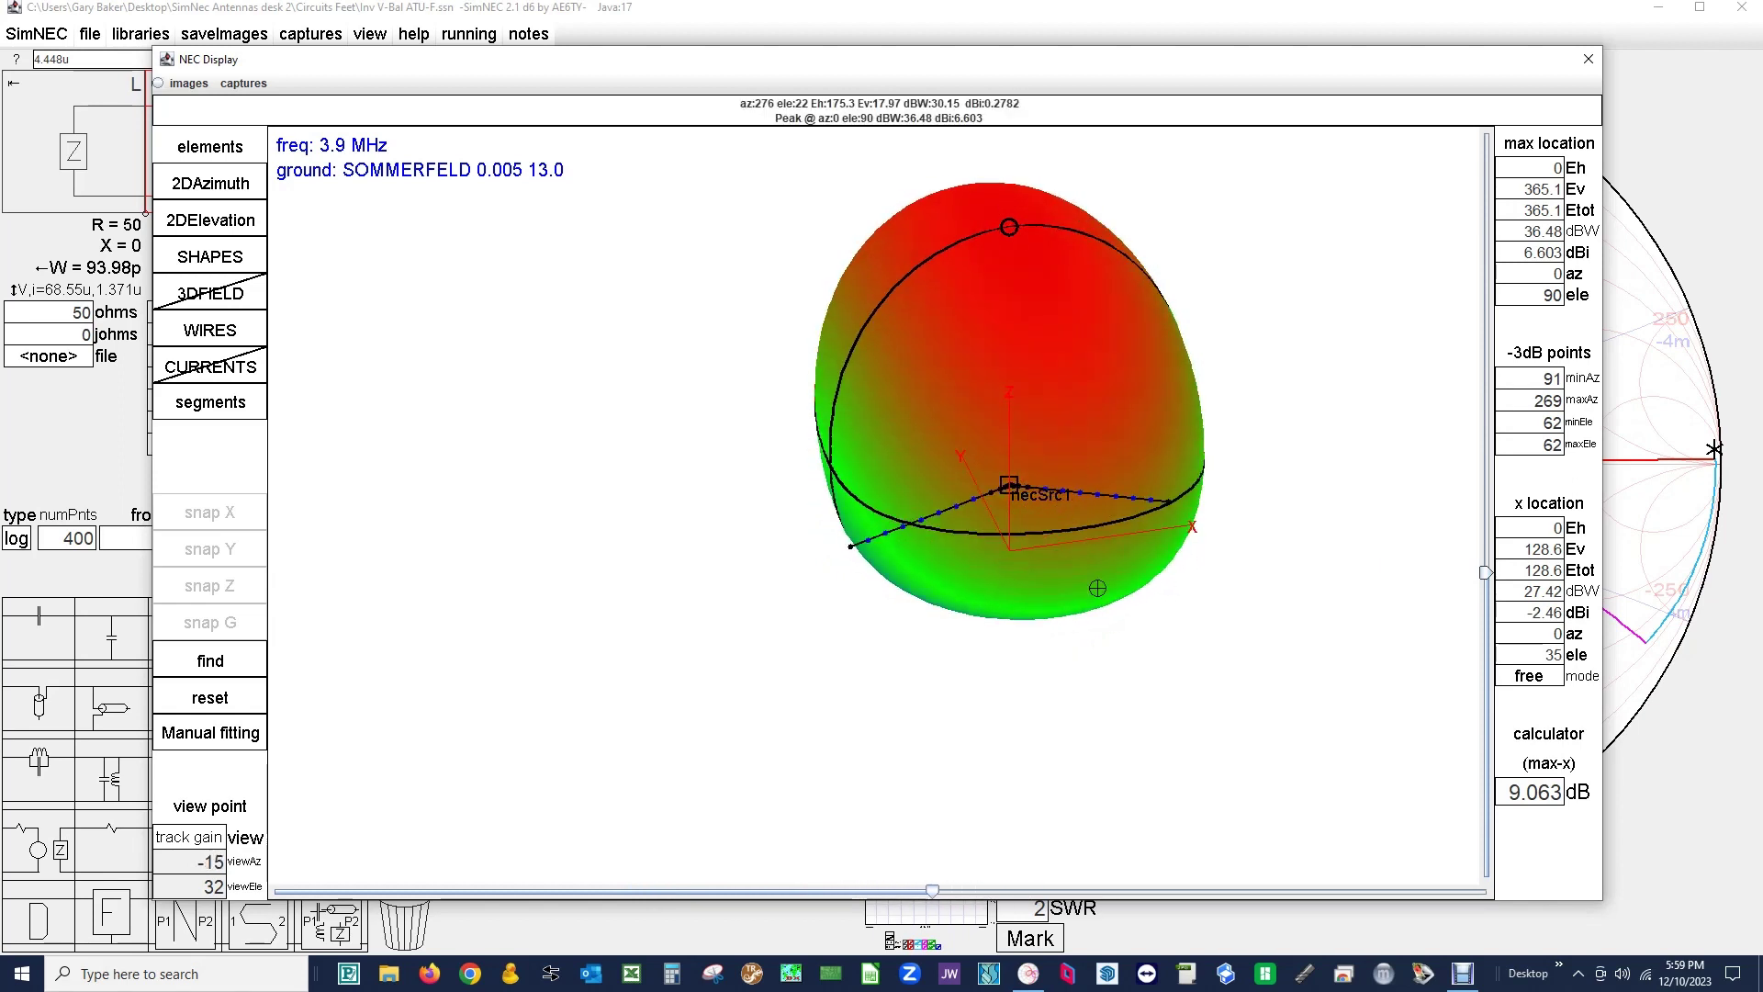
{"action": "left_click_drag", "start_coordinate": [932, 891], "coordinate": [972, 891]}
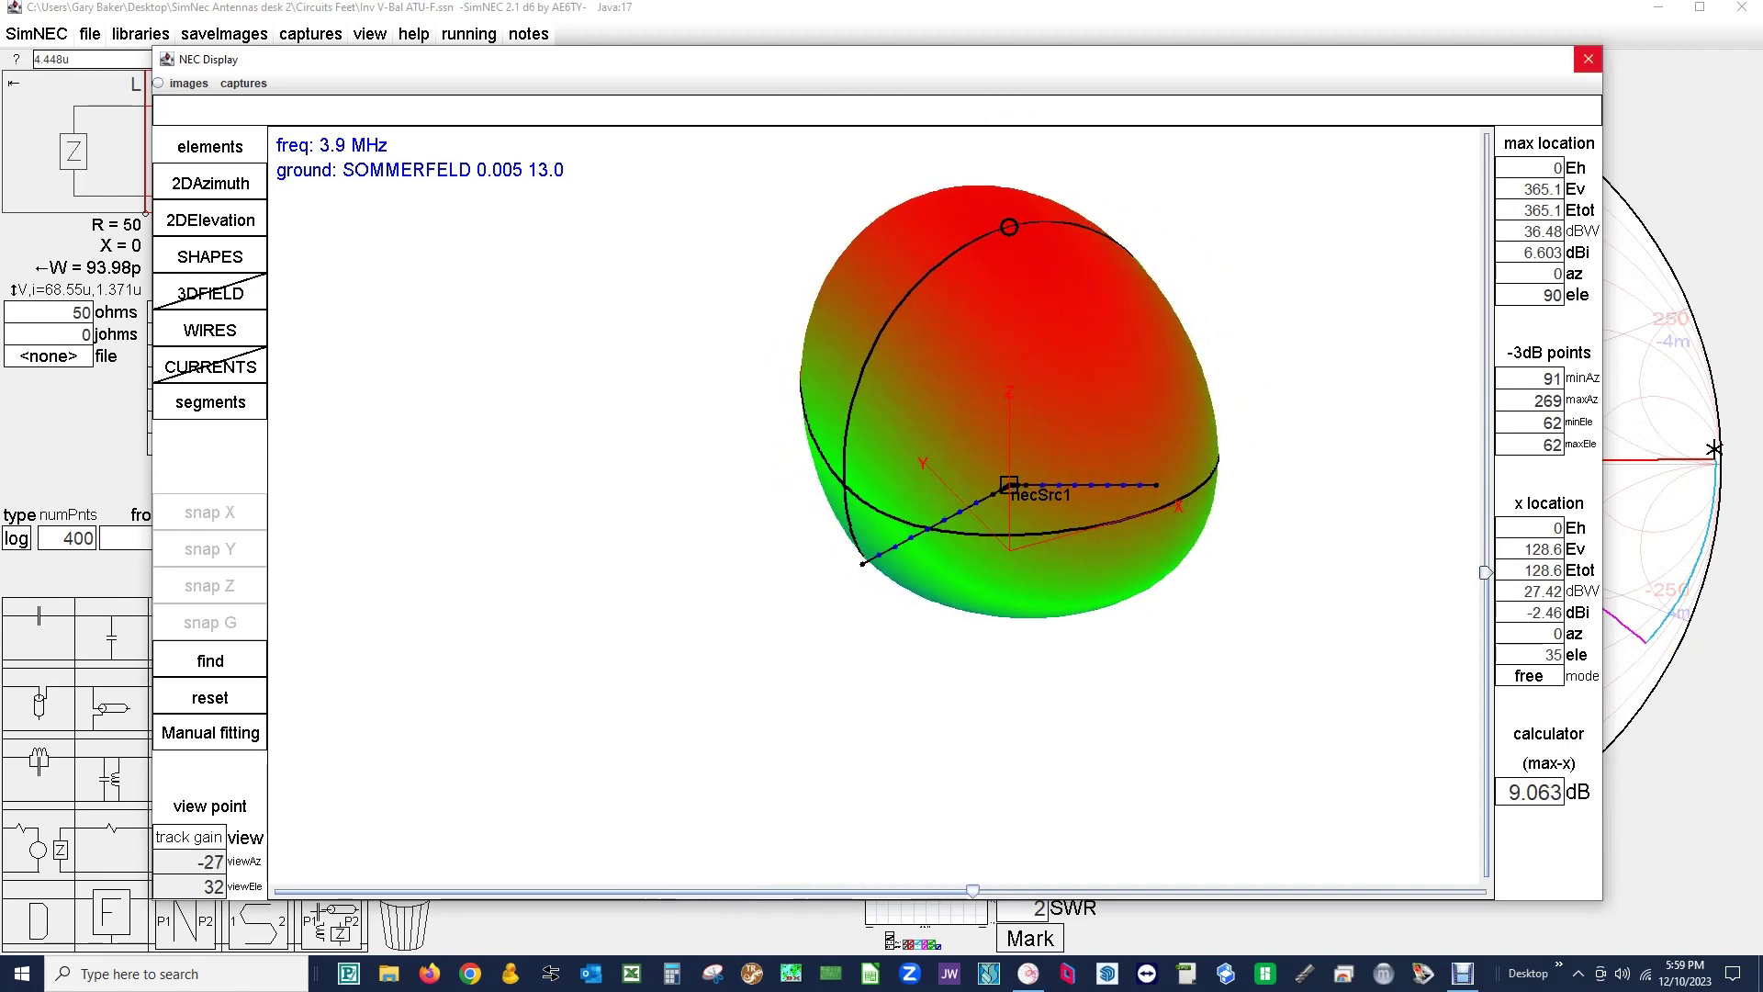
{"action": "left_click", "coordinate": [1589, 59]}
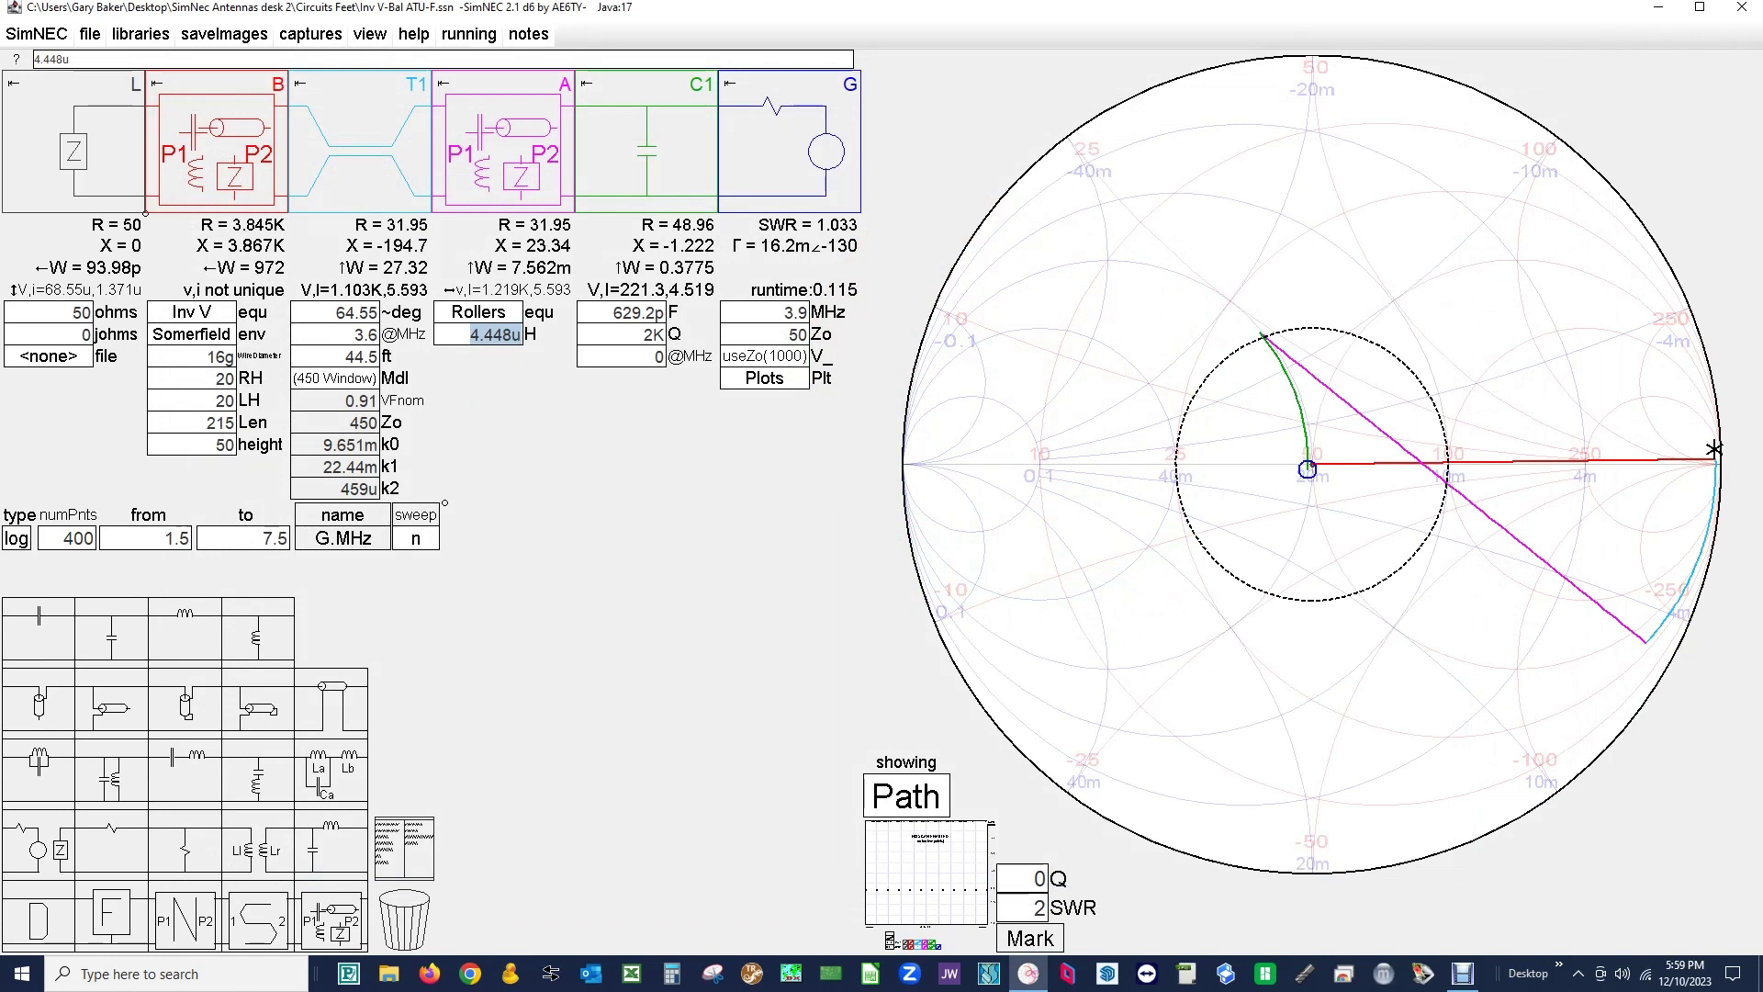
Set the generator frequency to 14.2 MHz.
{"action": "left_click", "coordinate": [794, 312]}
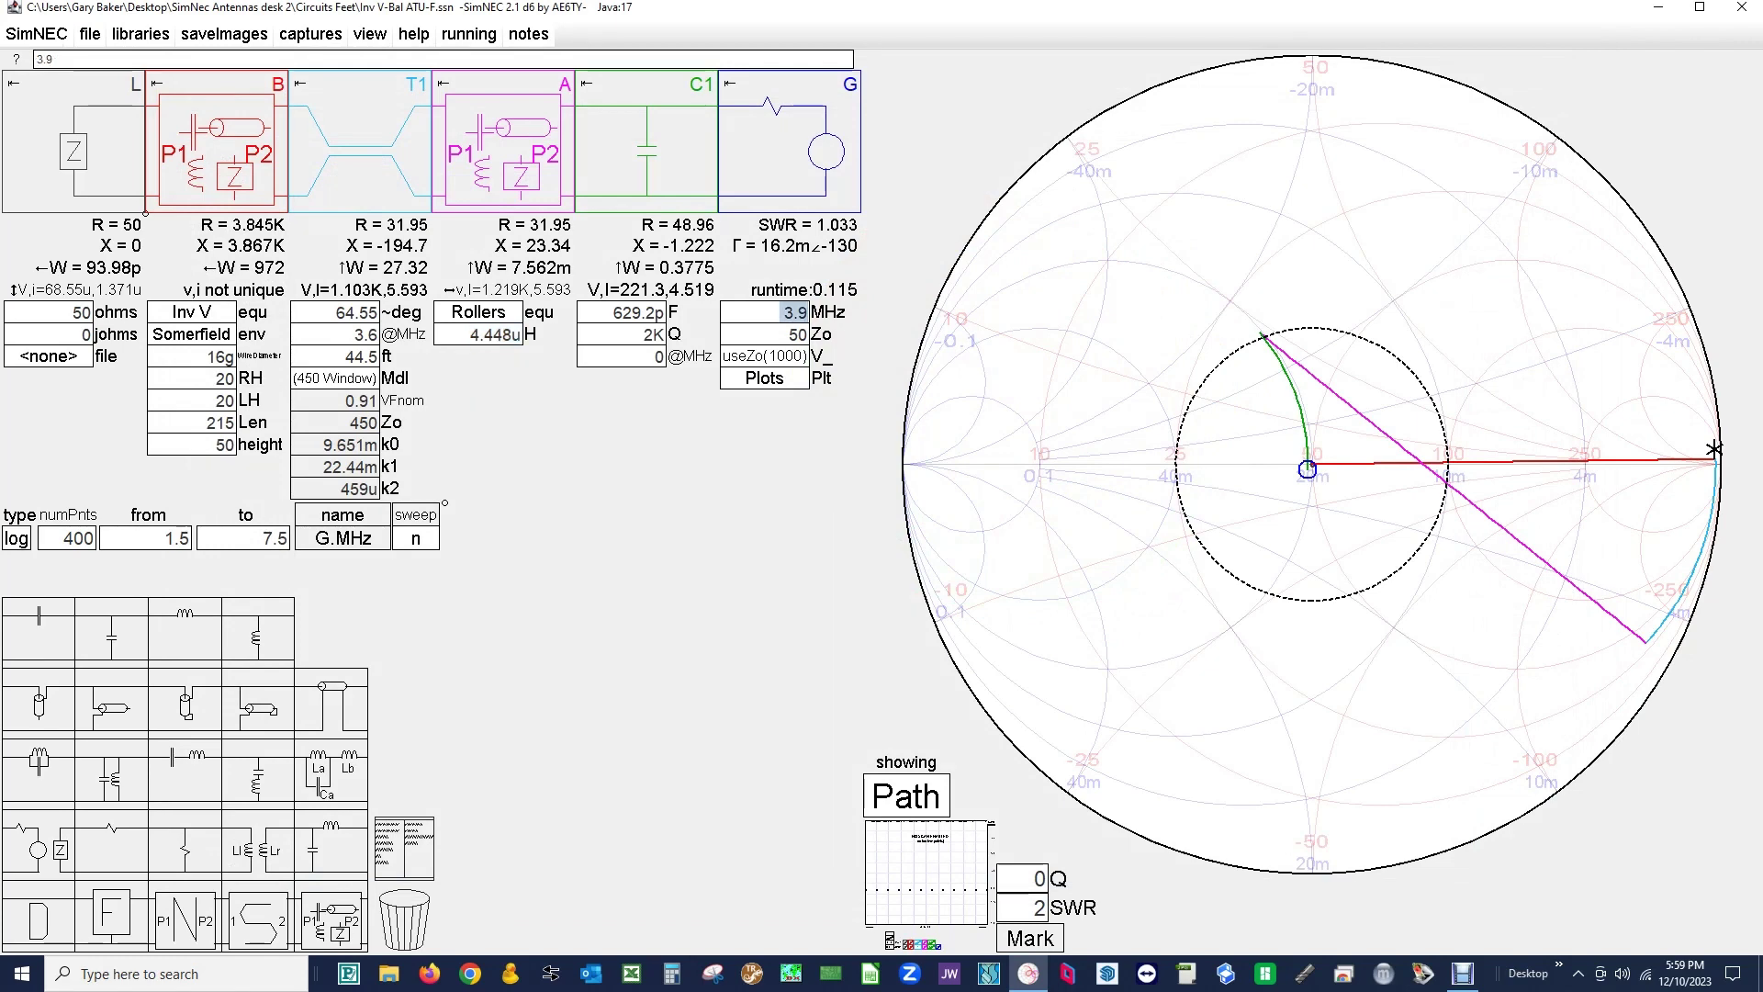
{"action": "type", "text": "14"}
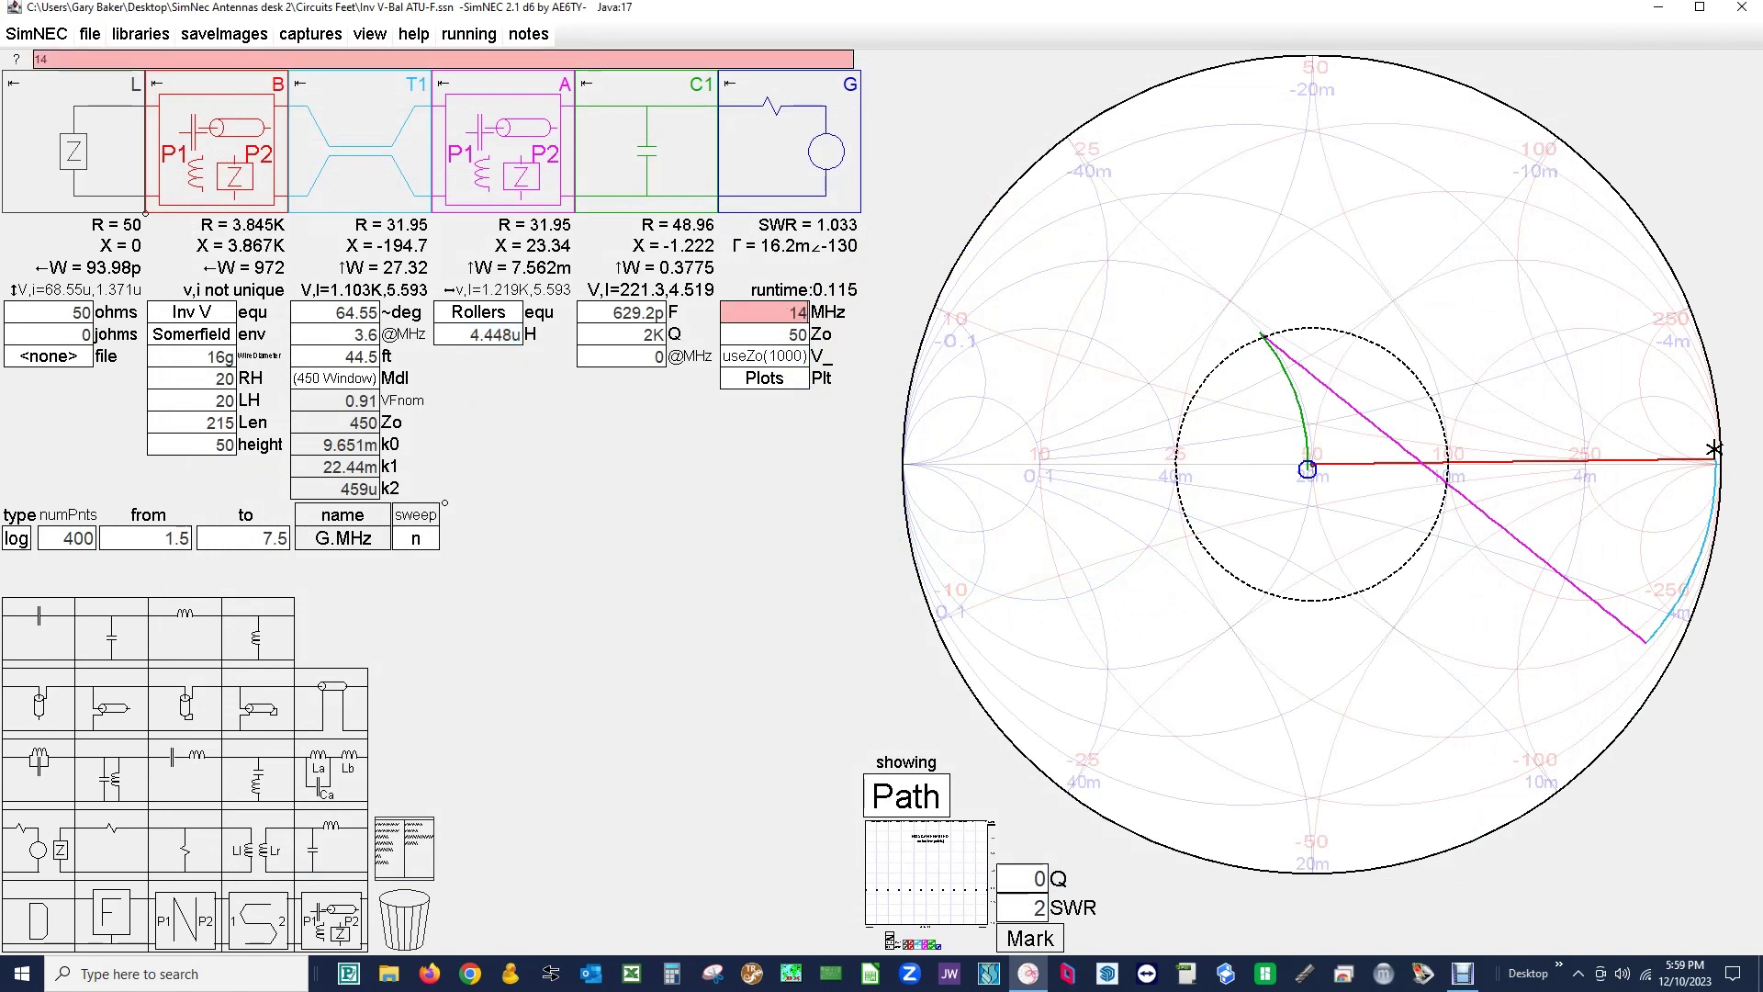
{"action": "type", "text": ".2"}
{"action": "key", "text": "Return"}
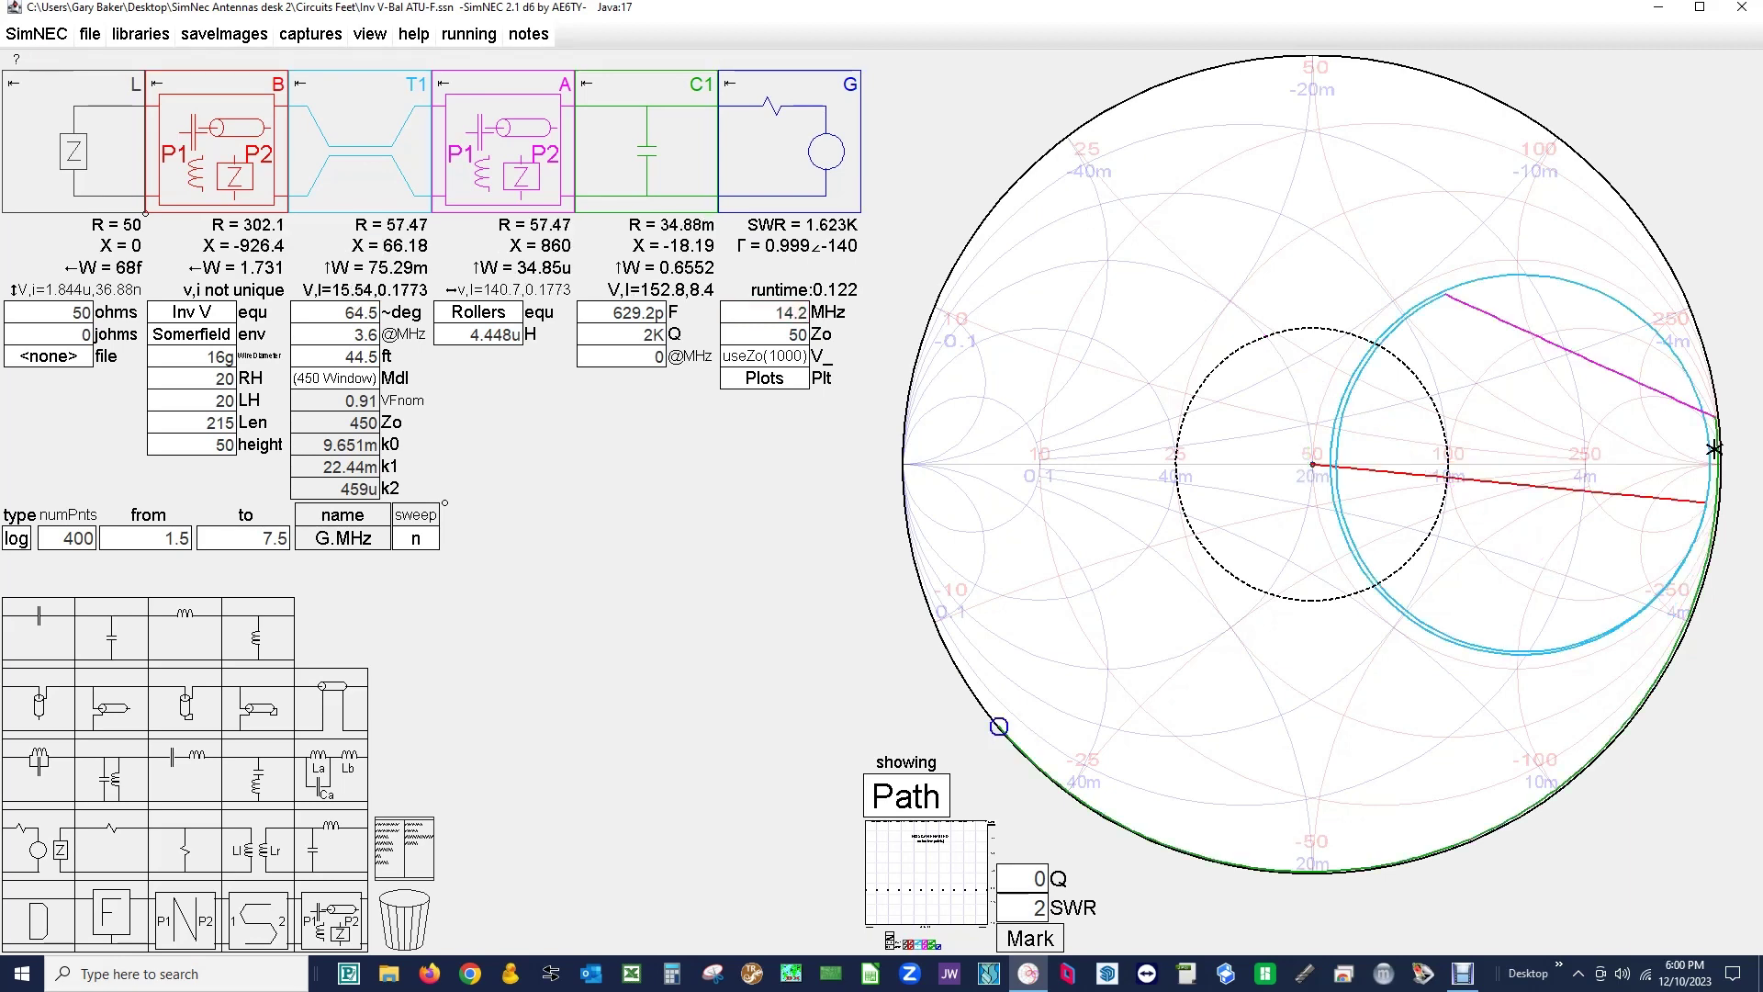
Examine the inverted V's 14.2 MHz radiation lobes in the NEC2 display from several elevations, and close the display.
{"action": "left_click", "coordinate": [370, 34]}
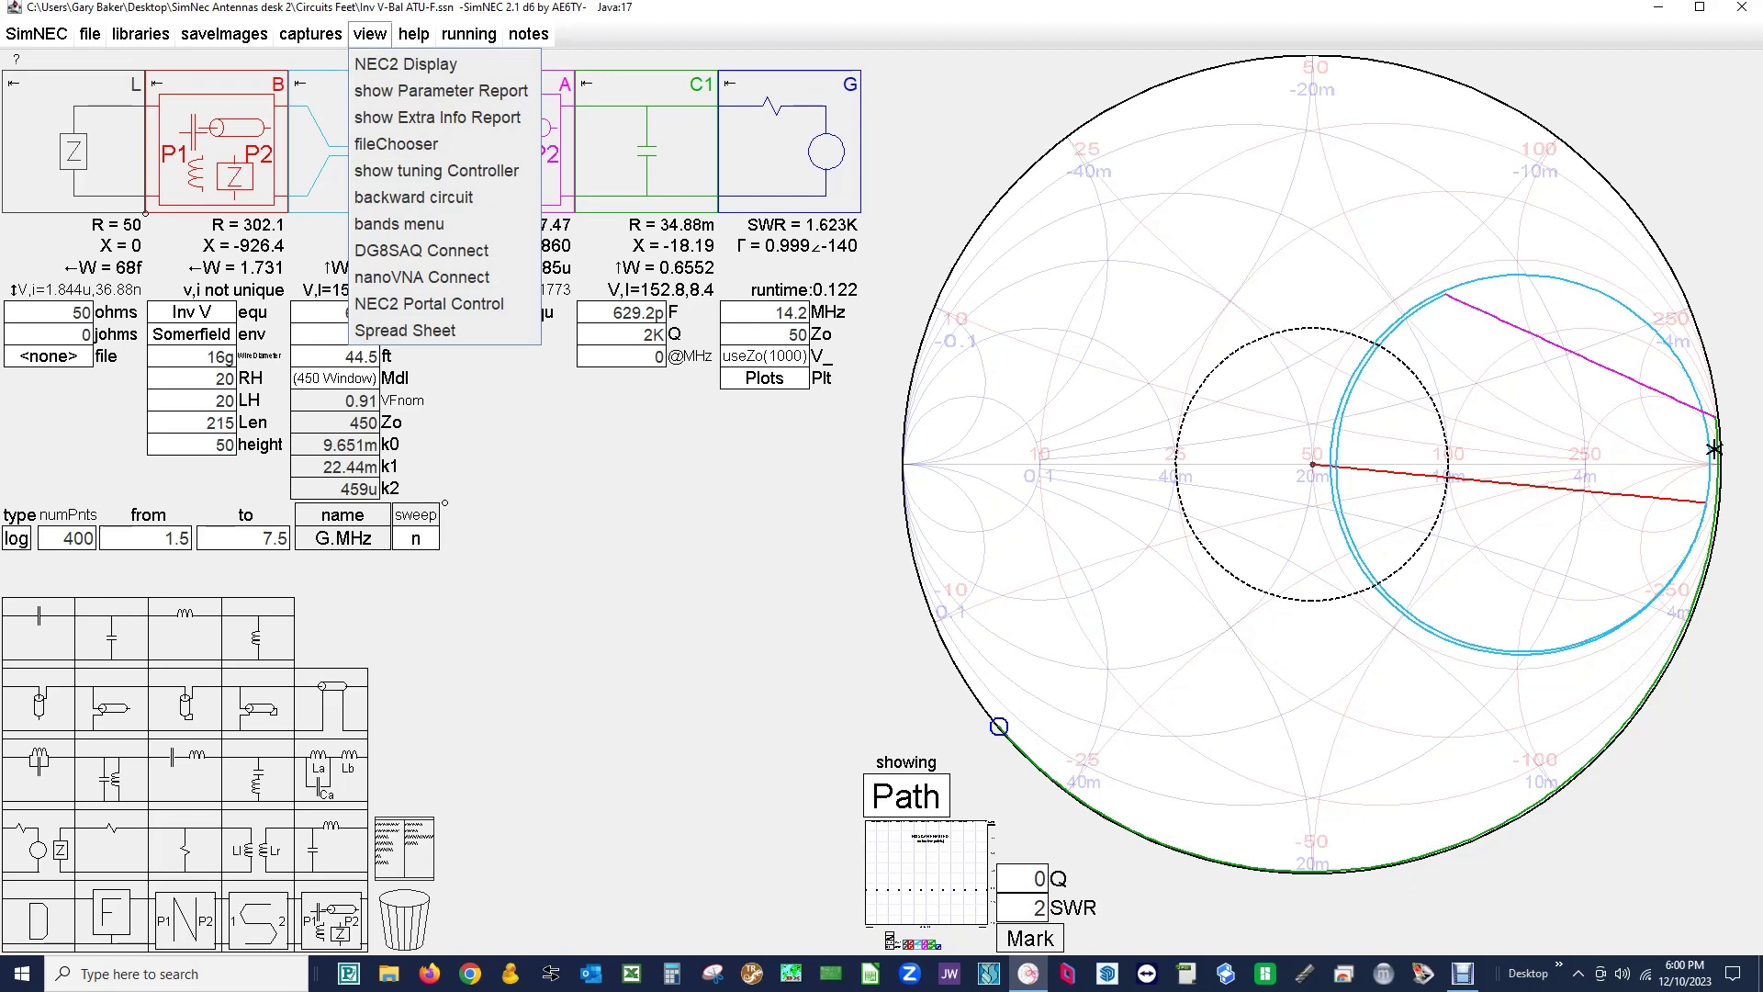
{"action": "left_click", "coordinate": [394, 62]}
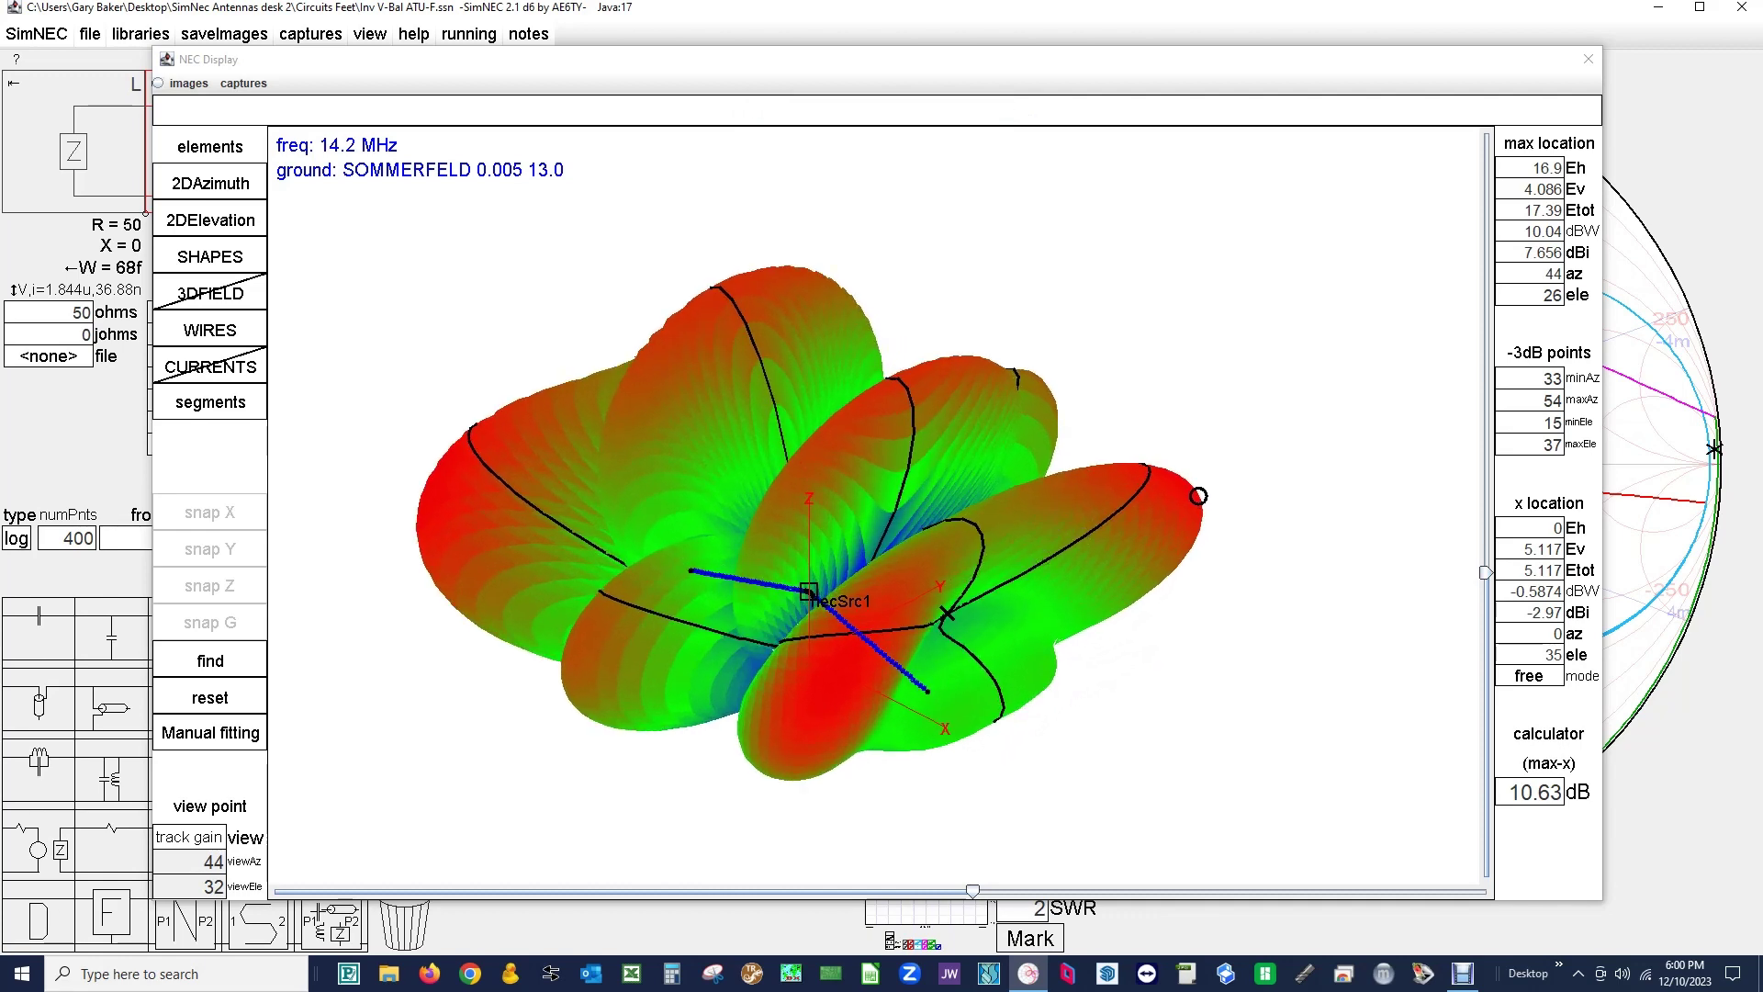
{"action": "left_click_drag", "start_coordinate": [1485, 573], "coordinate": [1485, 664]}
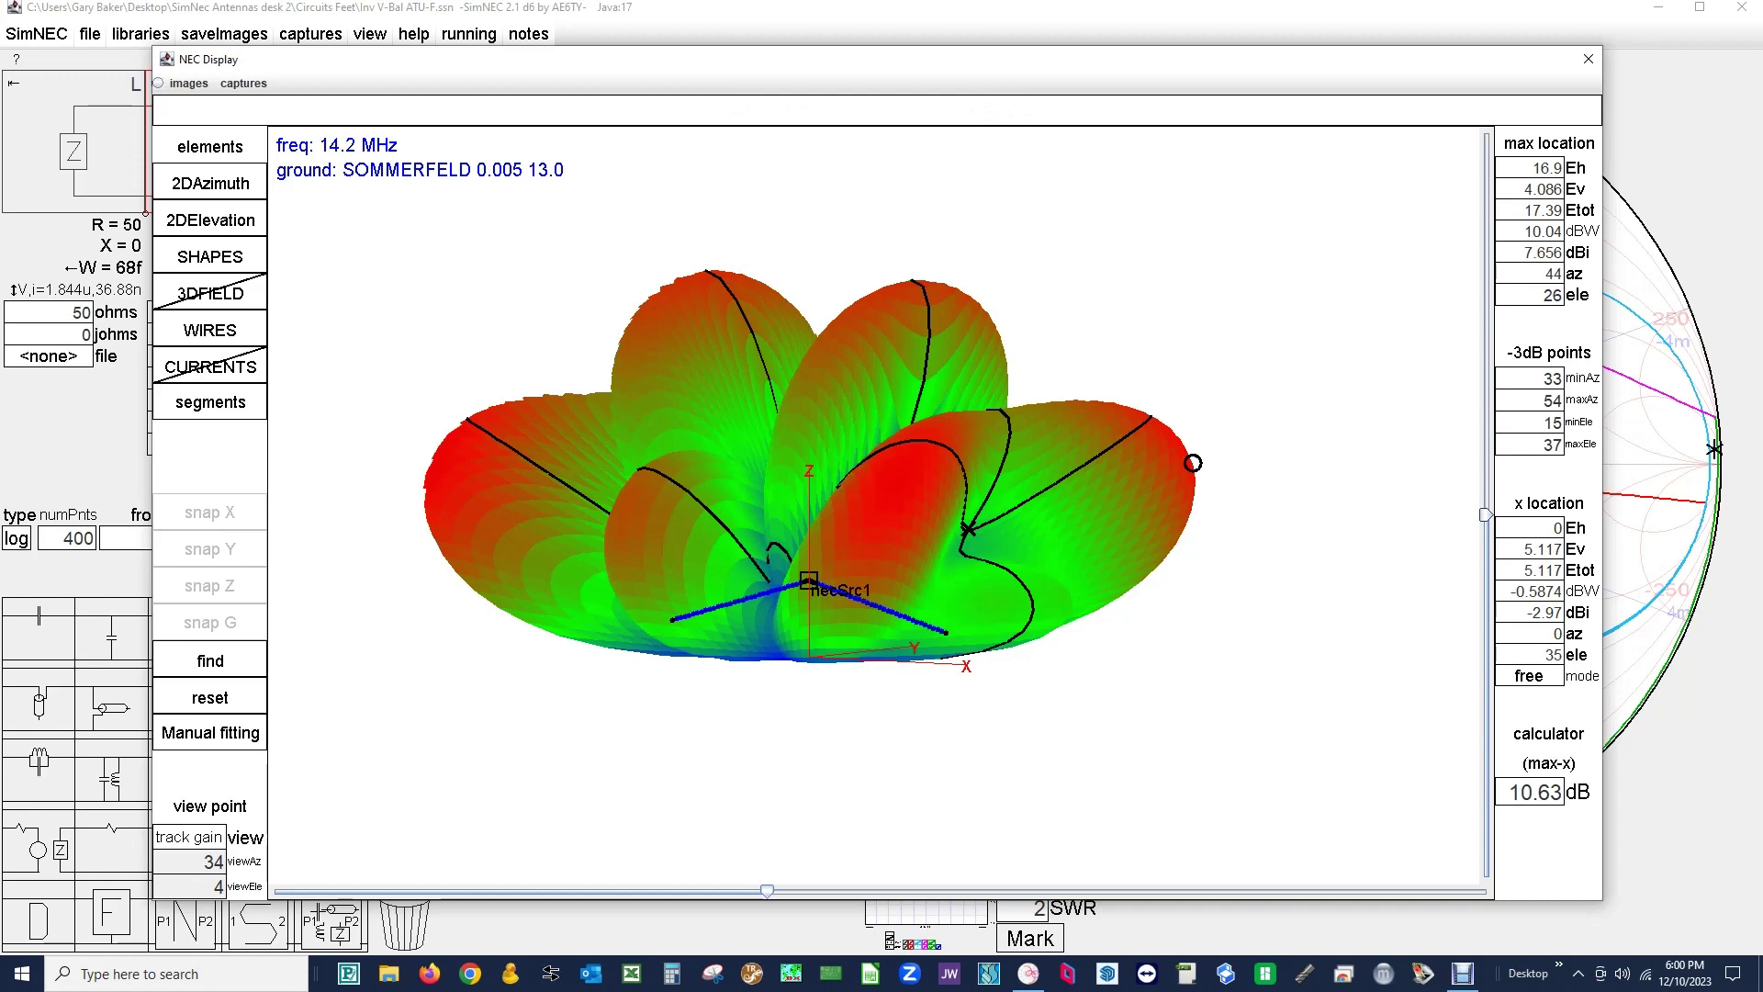
{"action": "left_click_drag", "start_coordinate": [1485, 514], "coordinate": [1485, 570]}
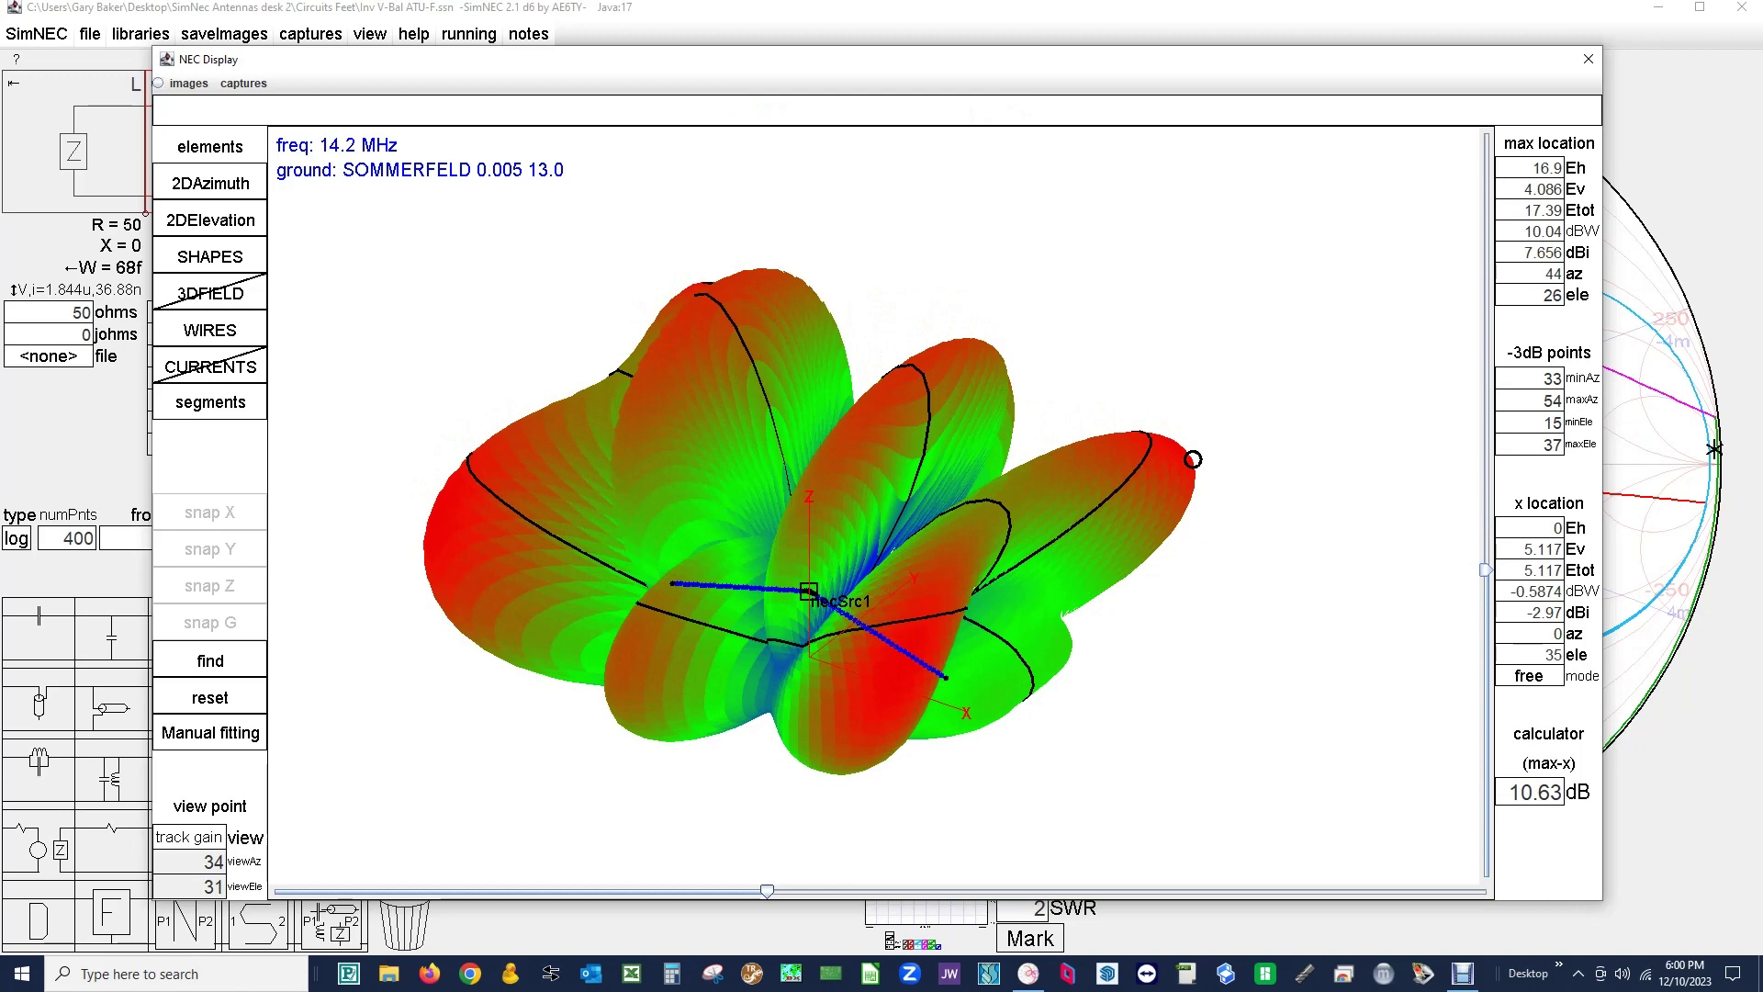
{"action": "left_click", "coordinate": [1588, 58]}
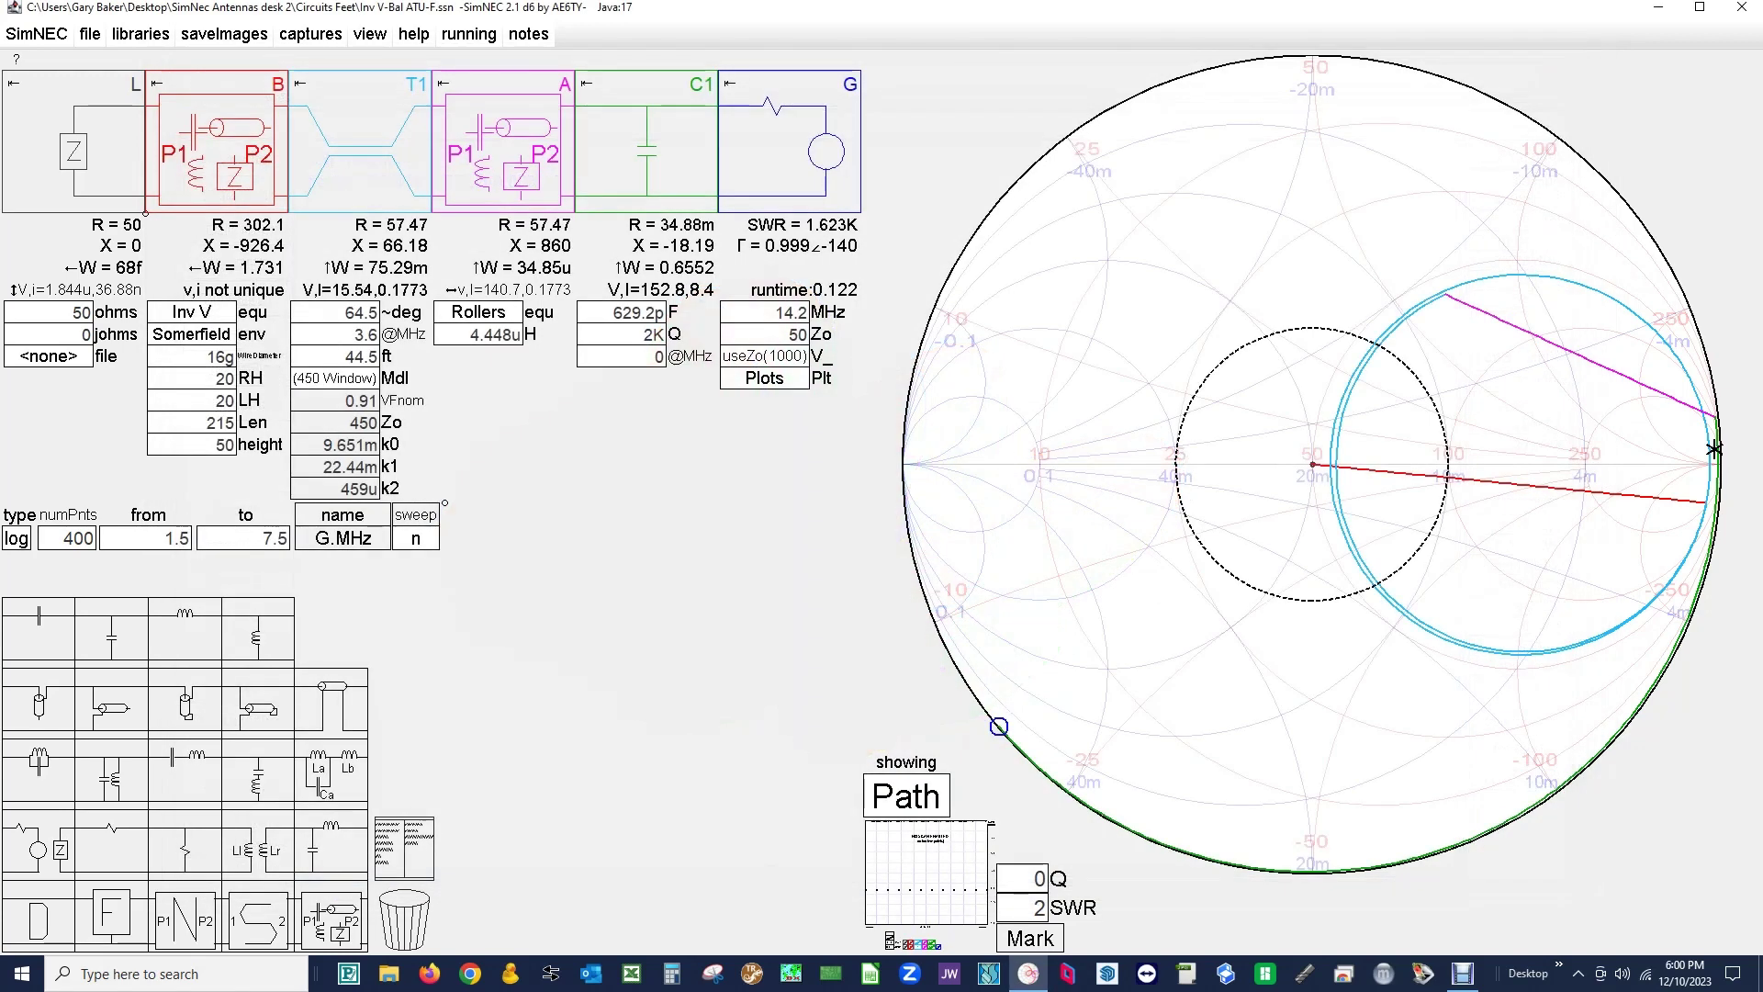